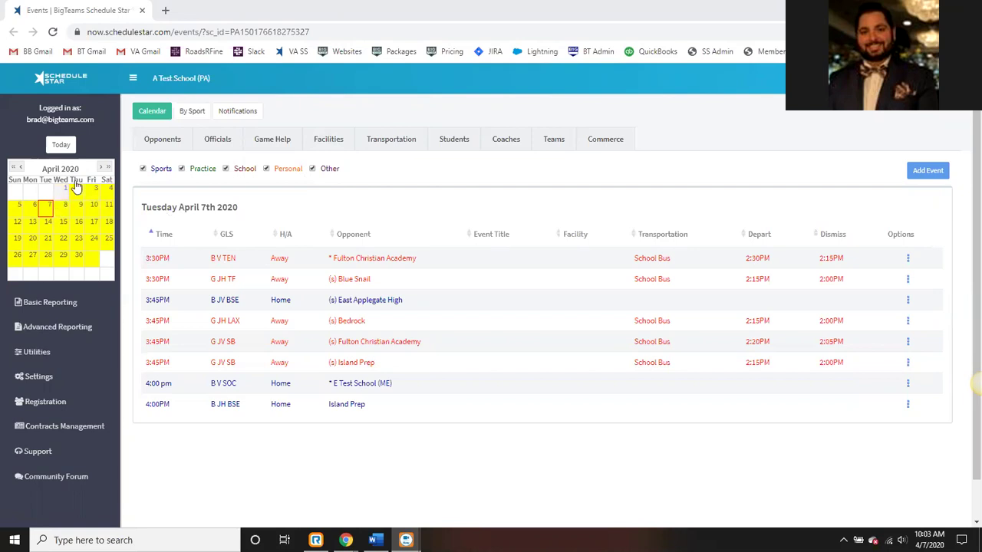
Flip the mini calendar to May 2020 and April 2021, return to April 2020, then view events By Sport
{"action": "left_click", "coordinate": [89, 182]}
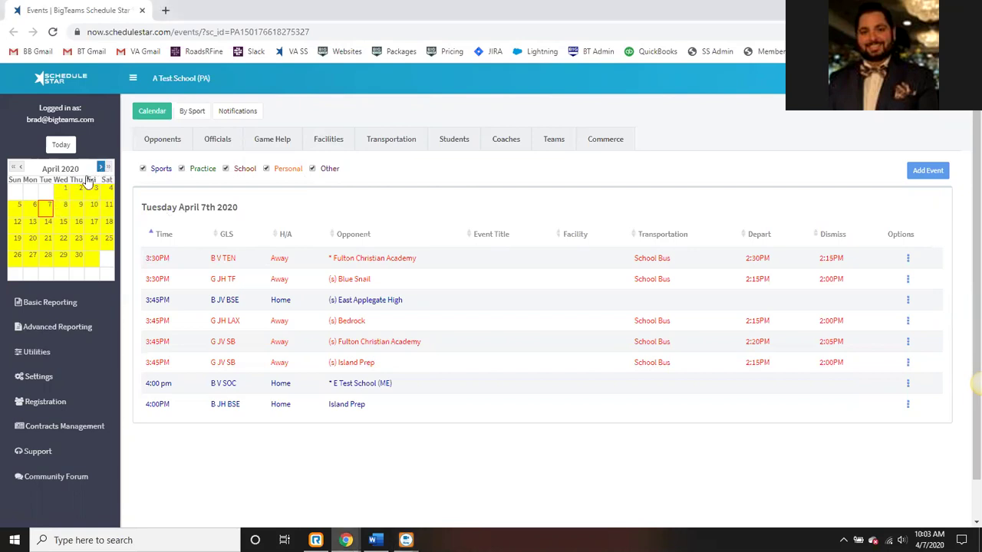
{"action": "left_click", "coordinate": [19, 167]}
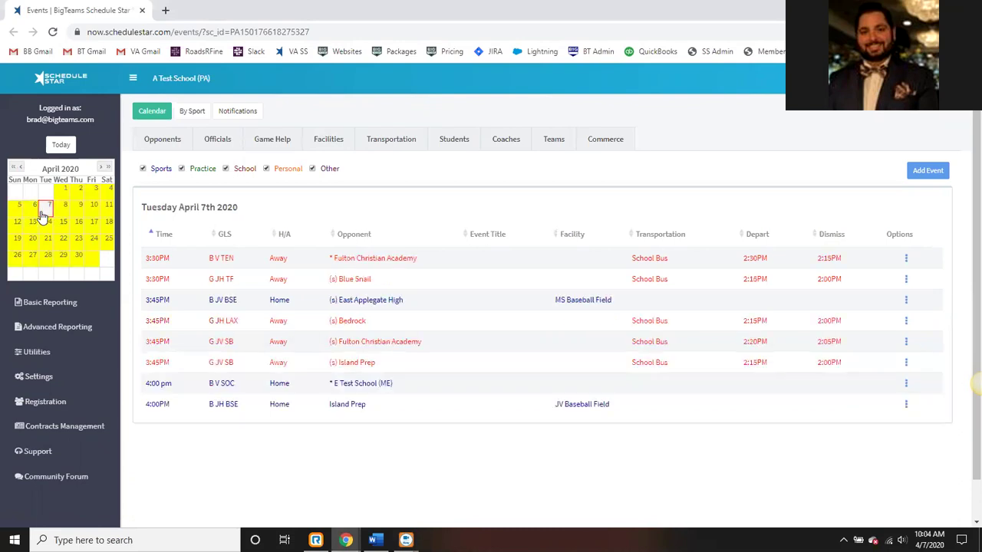
{"action": "left_click", "coordinate": [108, 166]}
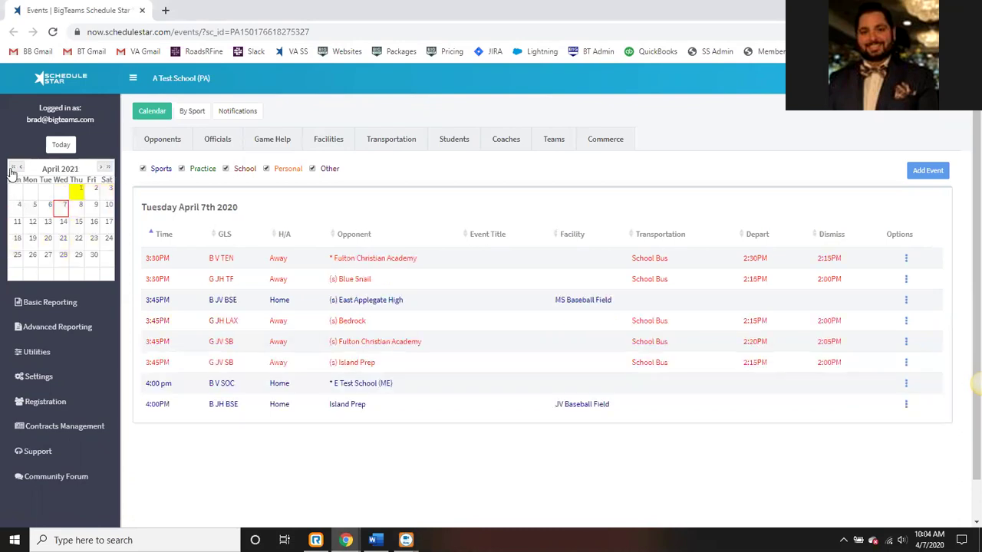
{"action": "left_click", "coordinate": [12, 167]}
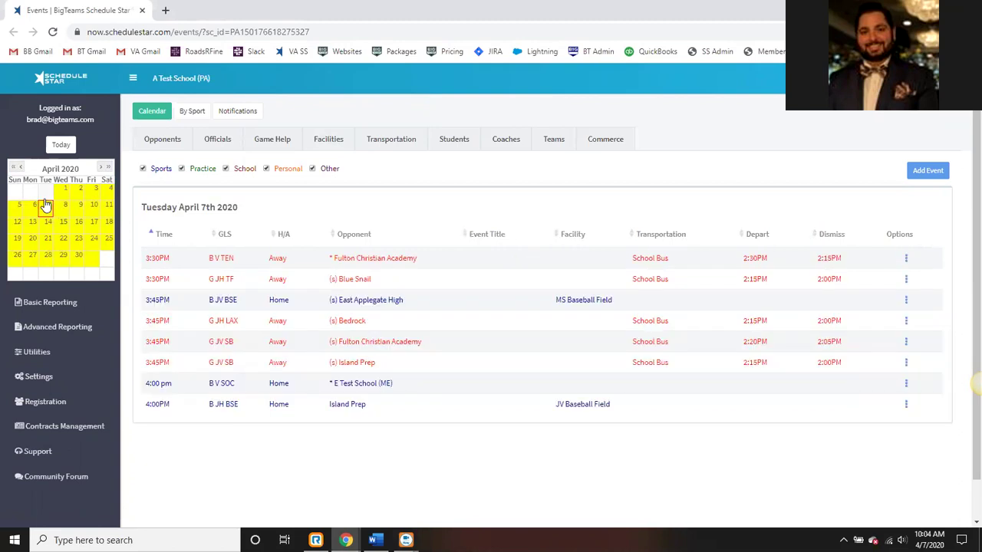
{"action": "left_click", "coordinate": [192, 112]}
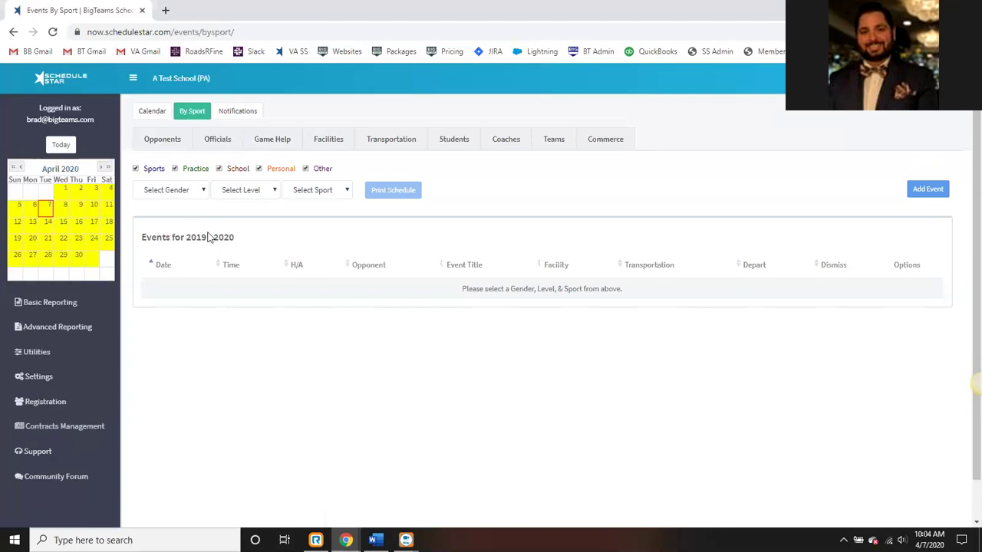
Filter events to Boys Varsity Baseball, peek at the 2020–2021 season, then return to 2019–2020
{"action": "left_click", "coordinate": [170, 190]}
{"action": "left_click", "coordinate": [154, 217]}
{"action": "left_click", "coordinate": [224, 192]}
{"action": "left_click", "coordinate": [230, 217]}
{"action": "left_click", "coordinate": [313, 197]}
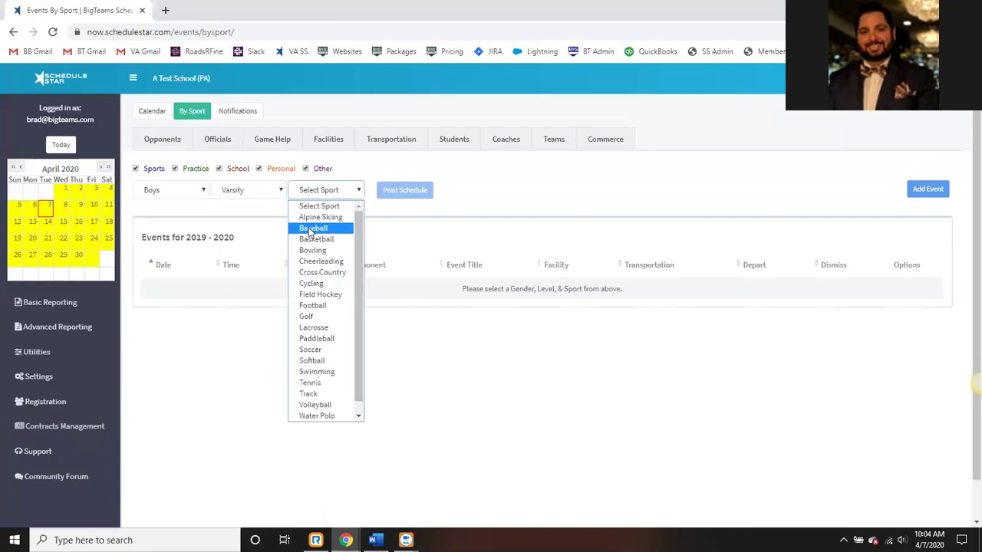
{"action": "left_click", "coordinate": [310, 229]}
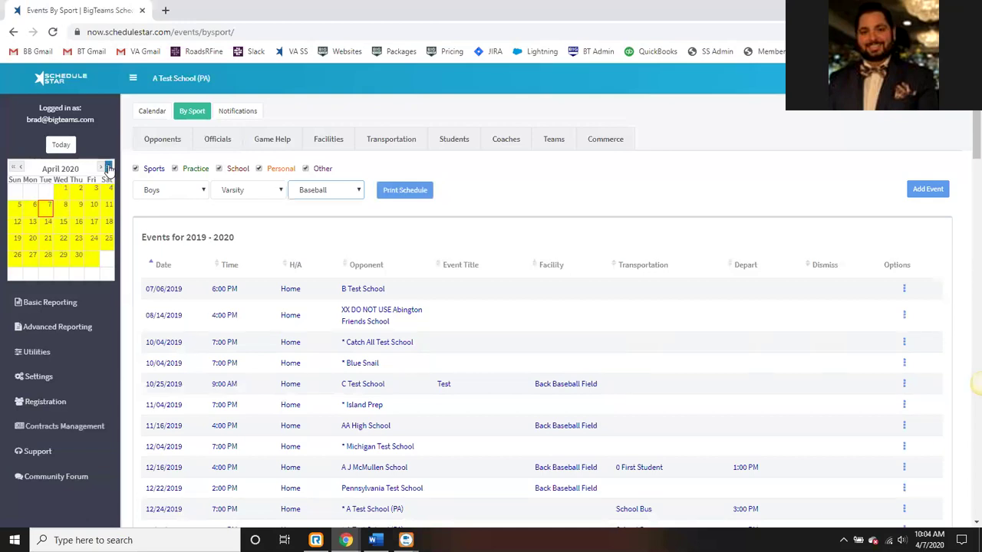
{"action": "left_click", "coordinate": [109, 167]}
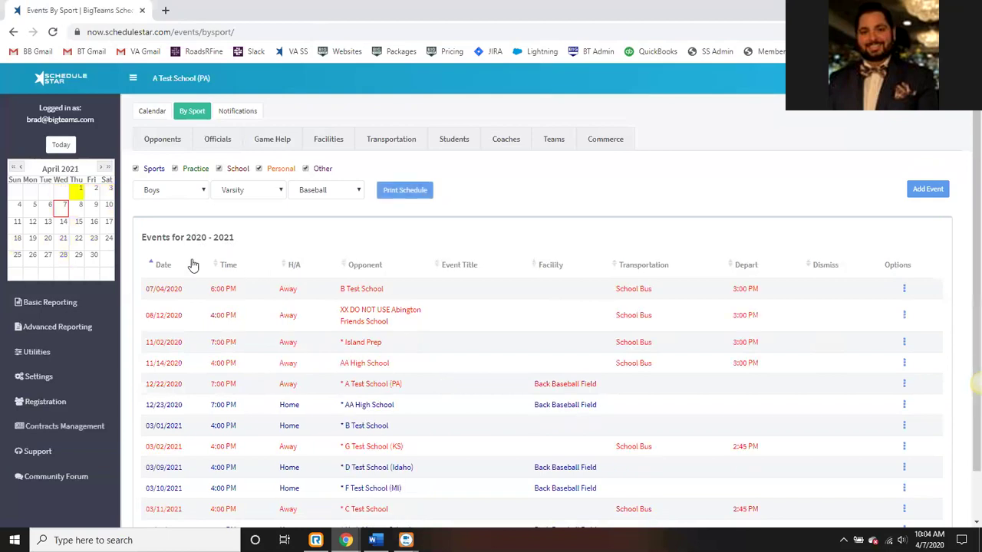
{"action": "left_click", "coordinate": [13, 167]}
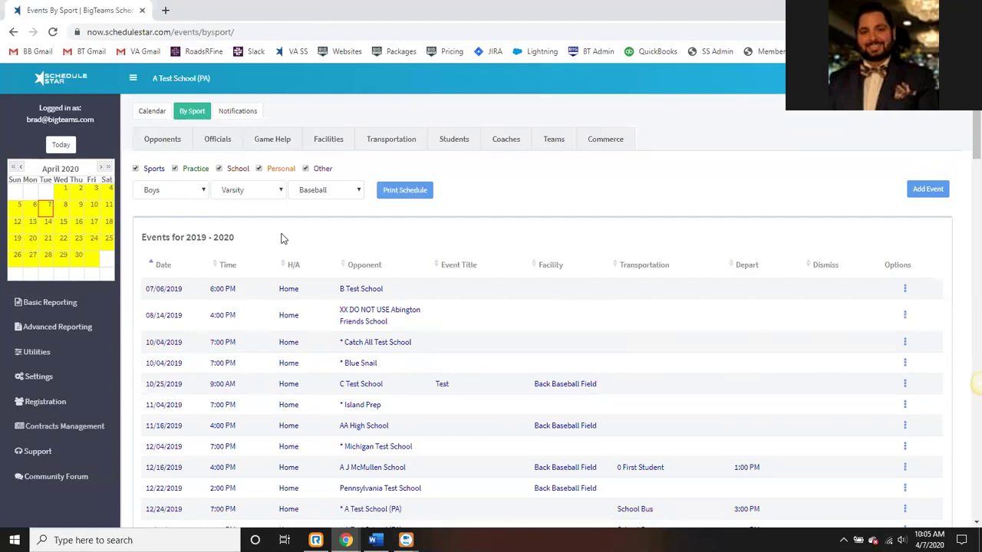
{"action": "left_click", "coordinate": [407, 191]}
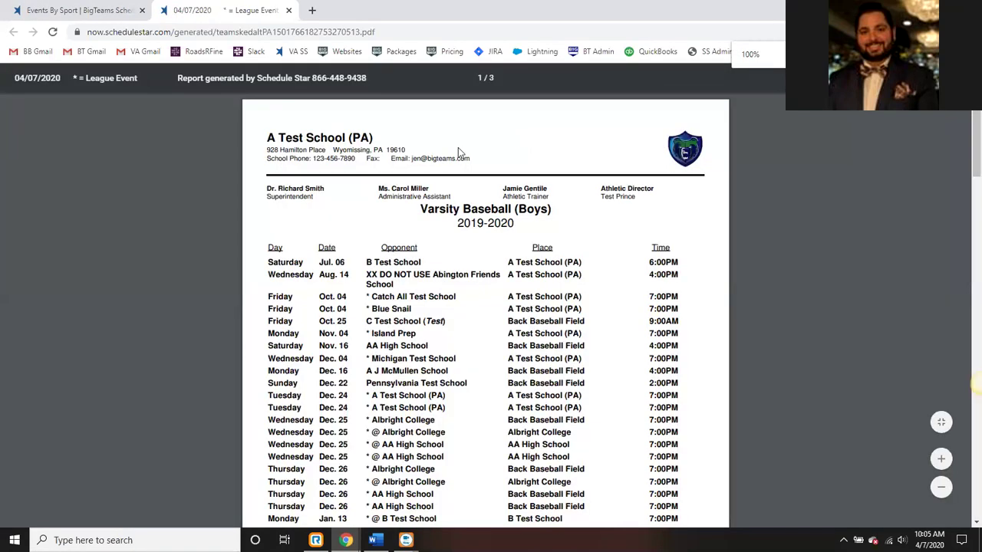
{"action": "scroll", "coordinate": [482, 249], "scroll_direction": "down", "scroll_amount": 2}
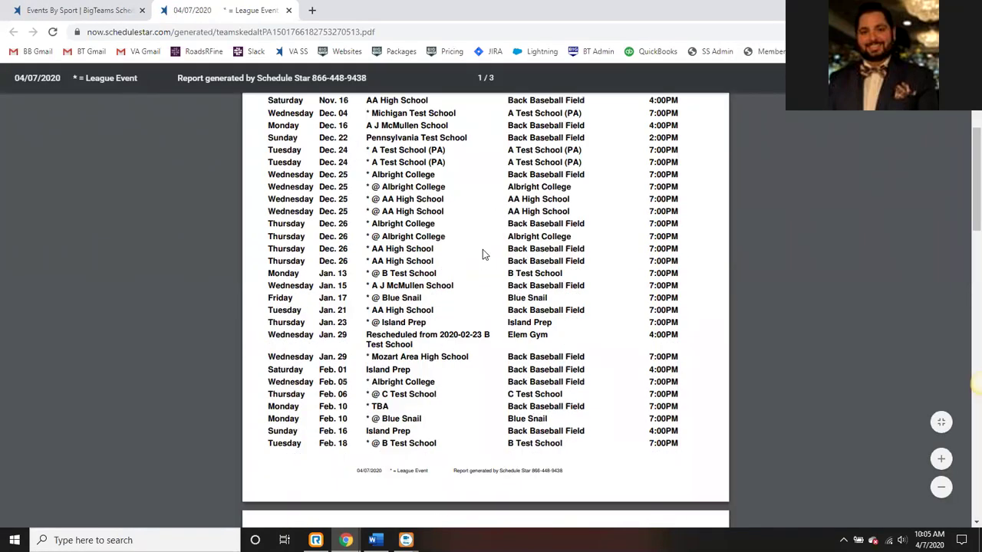
{"action": "scroll", "coordinate": [482, 249], "scroll_direction": "up", "scroll_amount": 2}
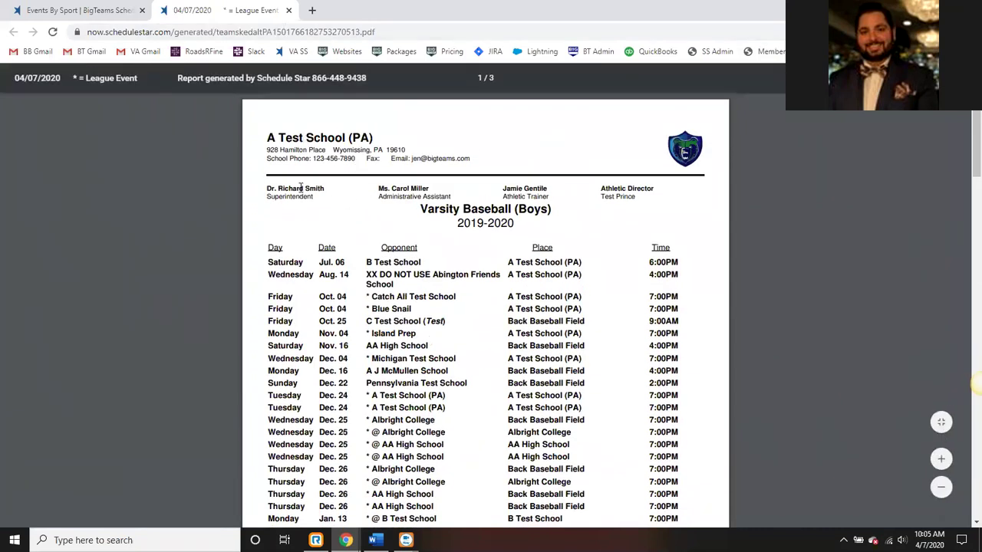
{"action": "mouse_move", "coordinate": [266, 191]}
{"action": "left_mouse_down"}
{"action": "mouse_move", "coordinate": [681, 198]}
{"action": "mouse_move", "coordinate": [251, 179]}
{"action": "left_mouse_up"}
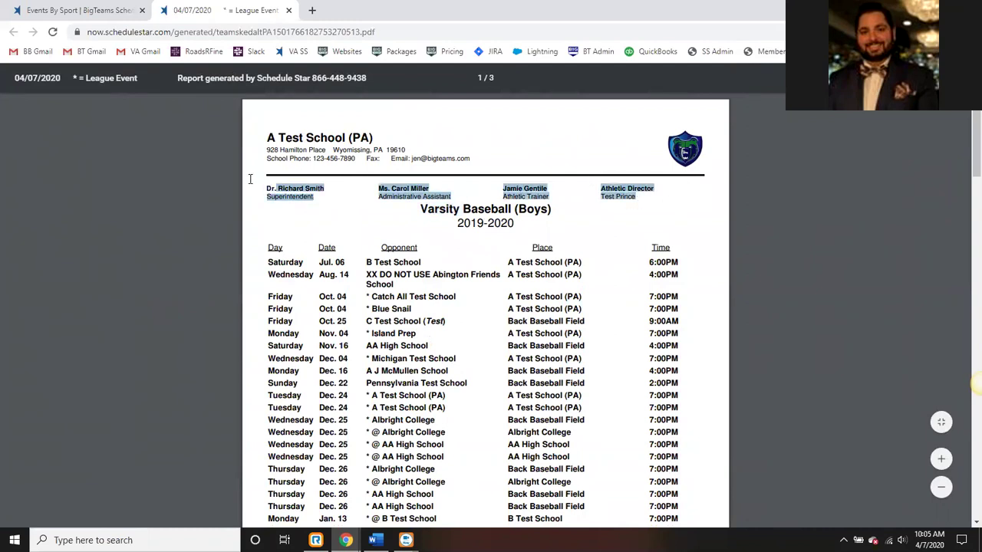
{"action": "left_click", "coordinate": [279, 189]}
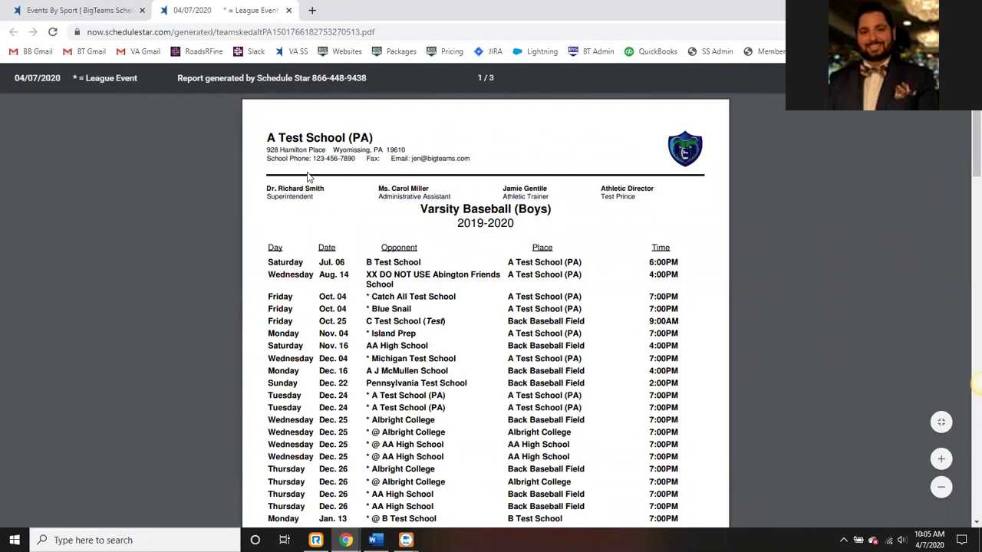
{"action": "left_click", "coordinate": [288, 10]}
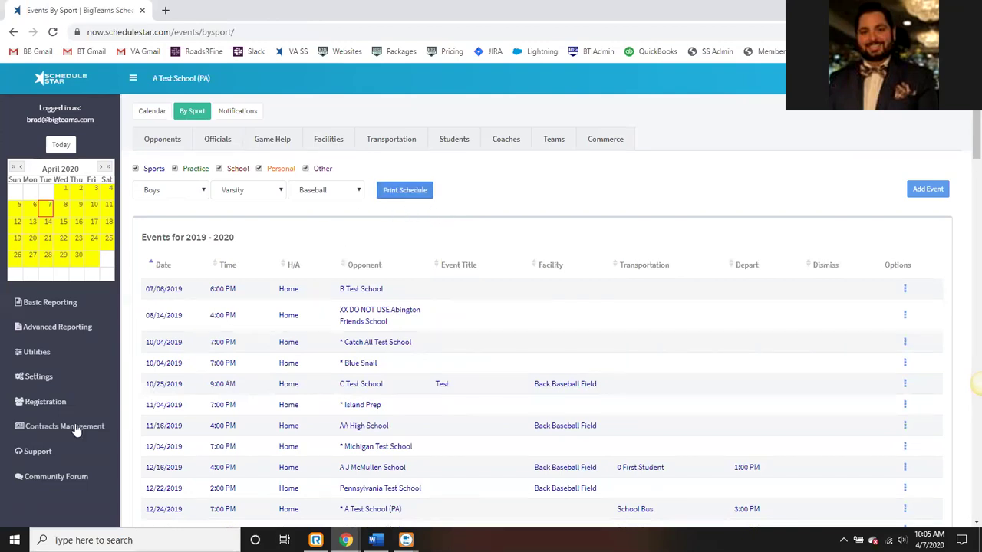
Open Settings > School Profile and highlight the renewal date and Premium plan type
{"action": "left_click", "coordinate": [42, 379]}
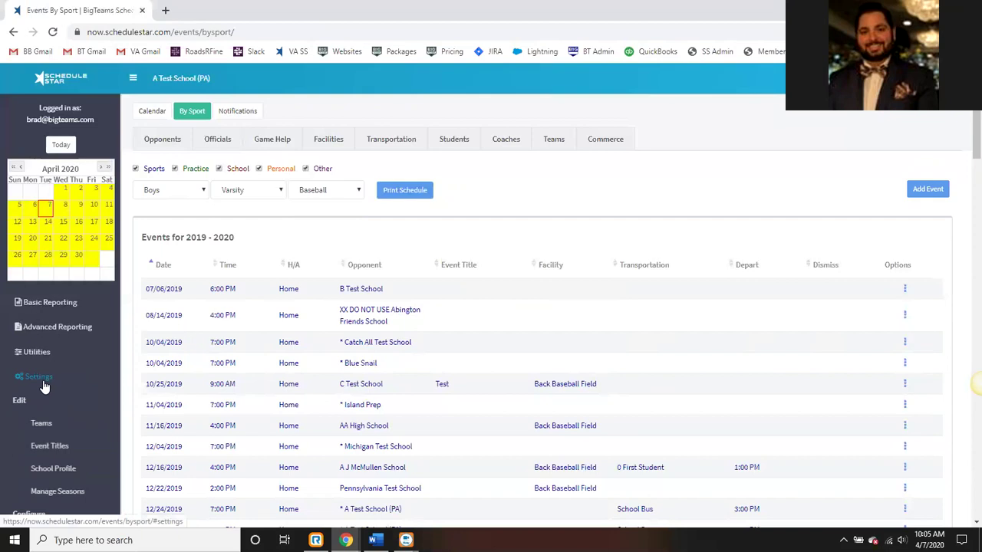
{"action": "left_click", "coordinate": [53, 468]}
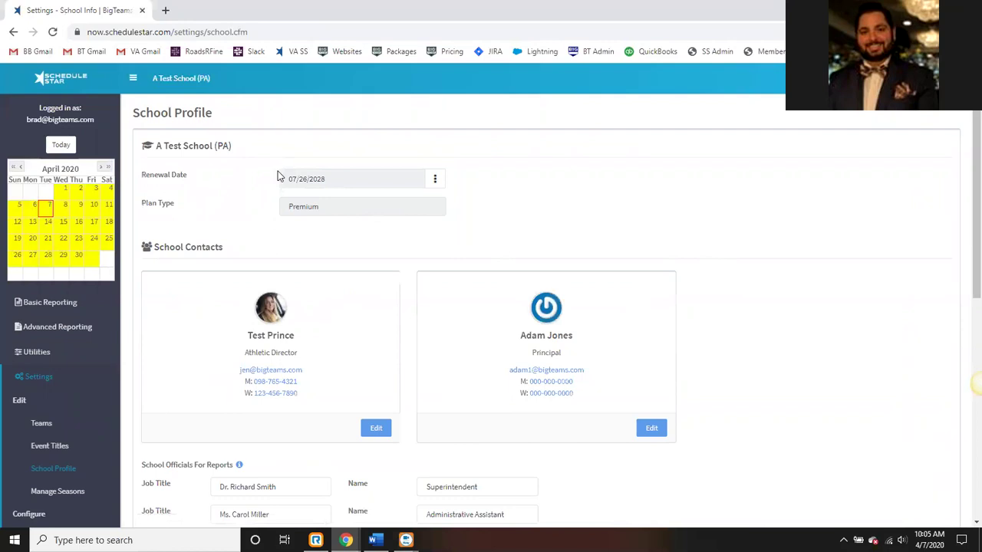
{"action": "left_click_drag", "start_coordinate": [291, 179], "coordinate": [331, 171]}
{"action": "left_click_drag", "start_coordinate": [324, 206], "coordinate": [276, 212]}
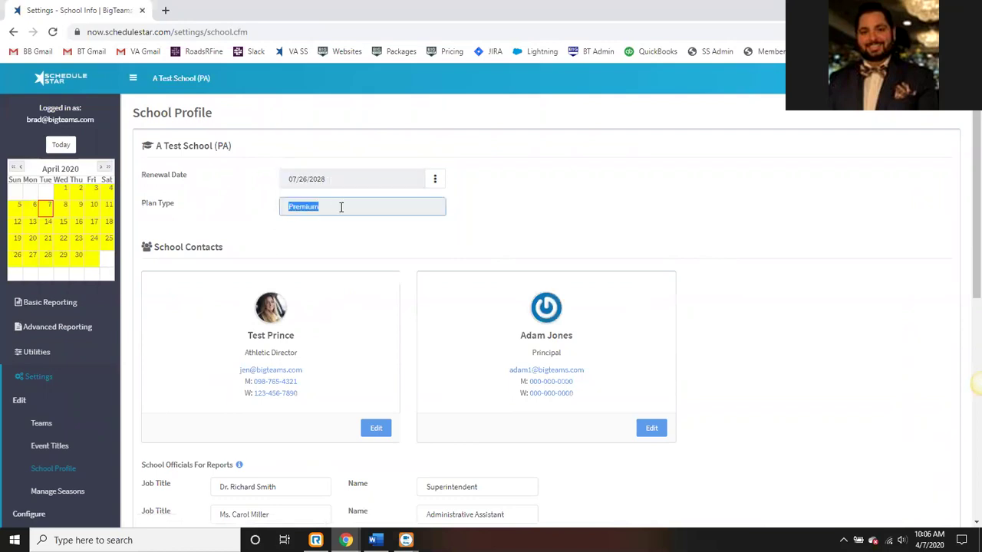
{"action": "scroll", "coordinate": [341, 206], "scroll_direction": "down", "scroll_amount": 3}
{"action": "scroll", "coordinate": [322, 209], "scroll_direction": "up", "scroll_amount": 2}
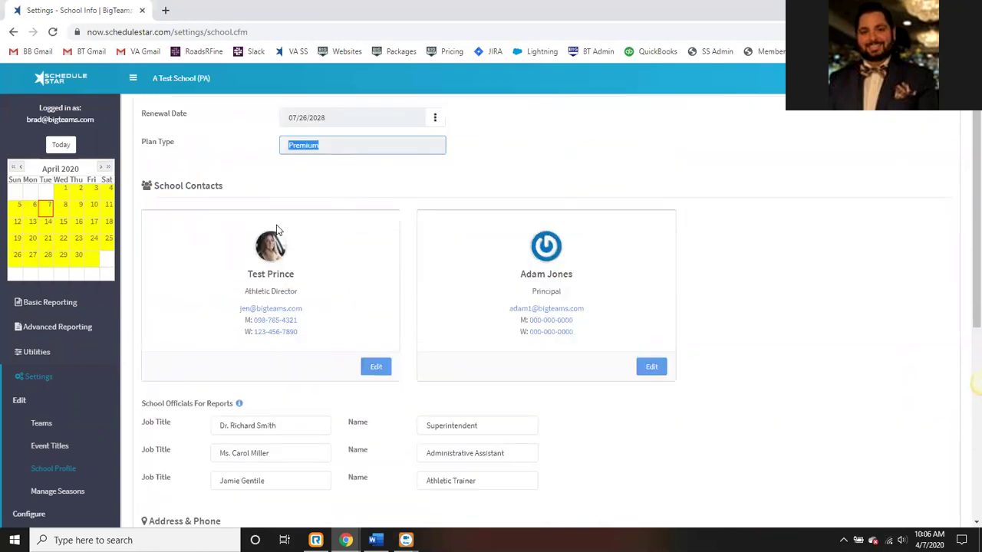
Clear the highlights and scroll through the report officials and school address details
{"action": "left_click_drag", "start_coordinate": [150, 192], "coordinate": [227, 186]}
{"action": "left_click", "coordinate": [229, 188]}
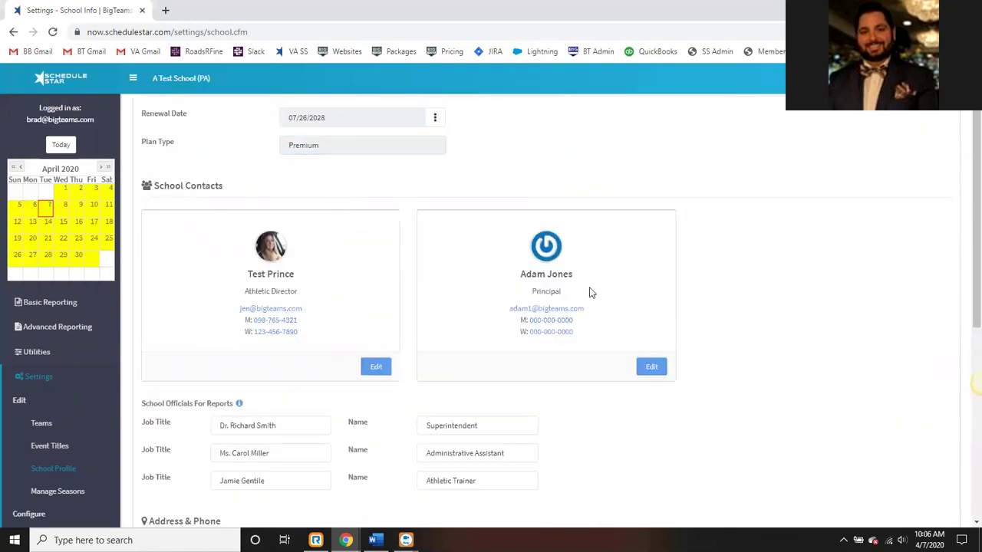
{"action": "scroll", "coordinate": [519, 282], "scroll_direction": "down", "scroll_amount": 3}
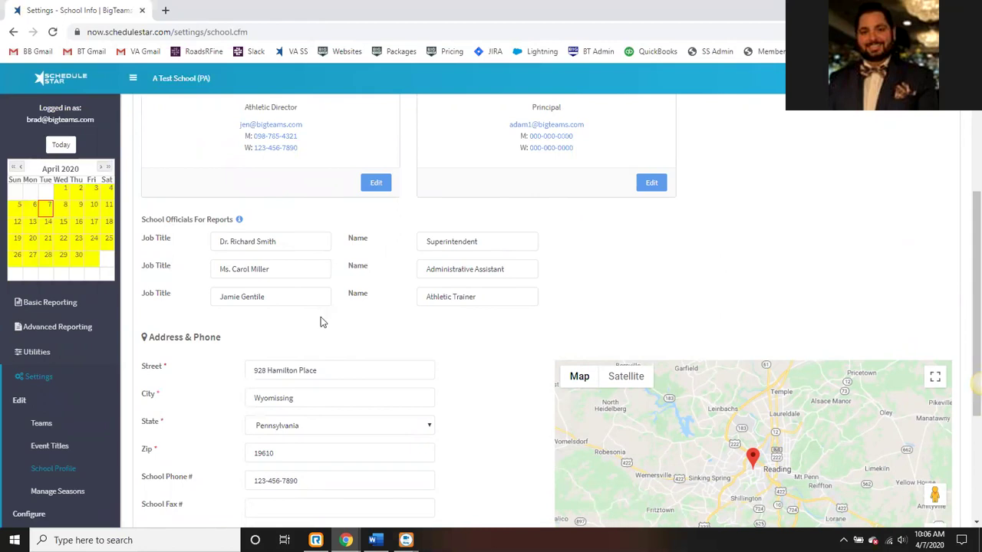
{"action": "scroll", "coordinate": [320, 327], "scroll_direction": "down", "scroll_amount": 1}
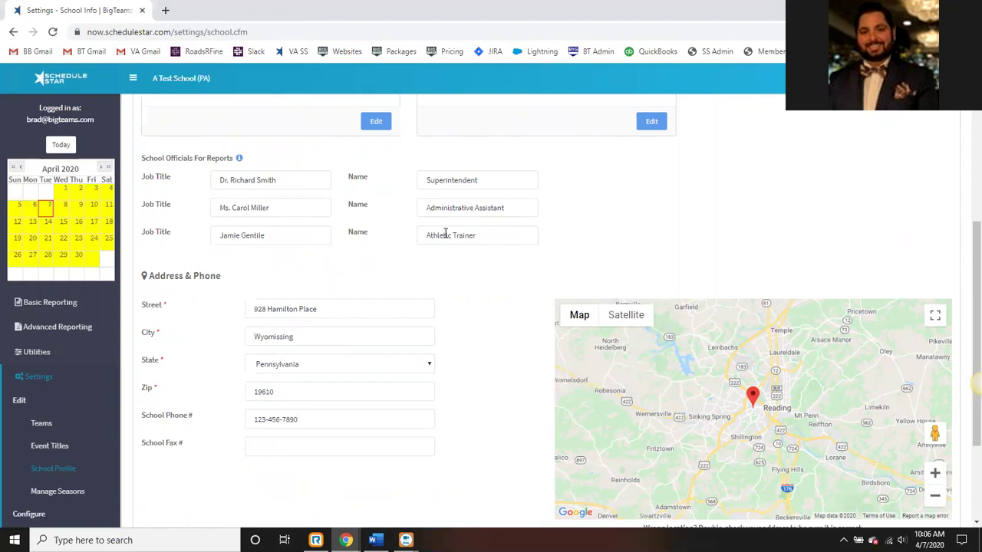
{"action": "scroll", "coordinate": [436, 237], "scroll_direction": "up", "scroll_amount": 5}
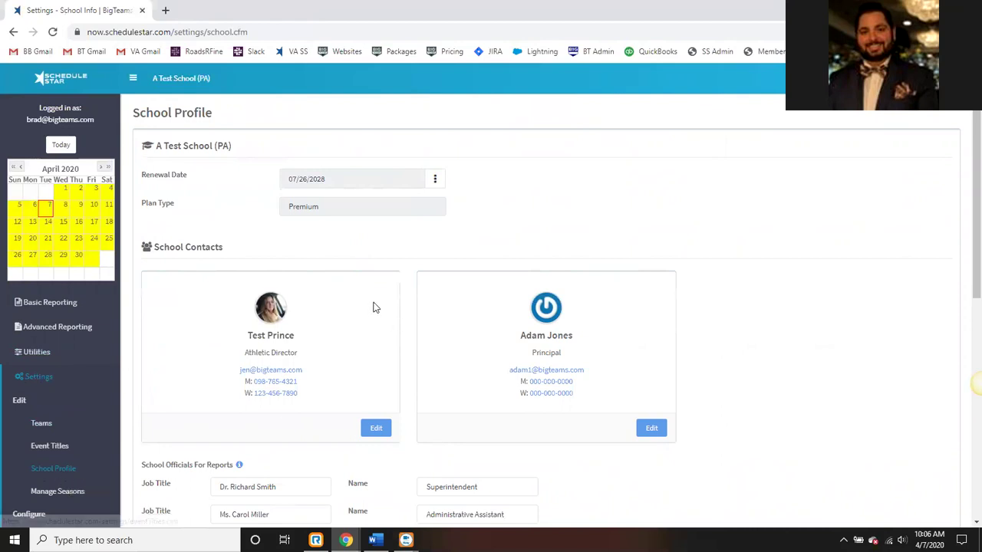
{"action": "left_click", "coordinate": [61, 145]}
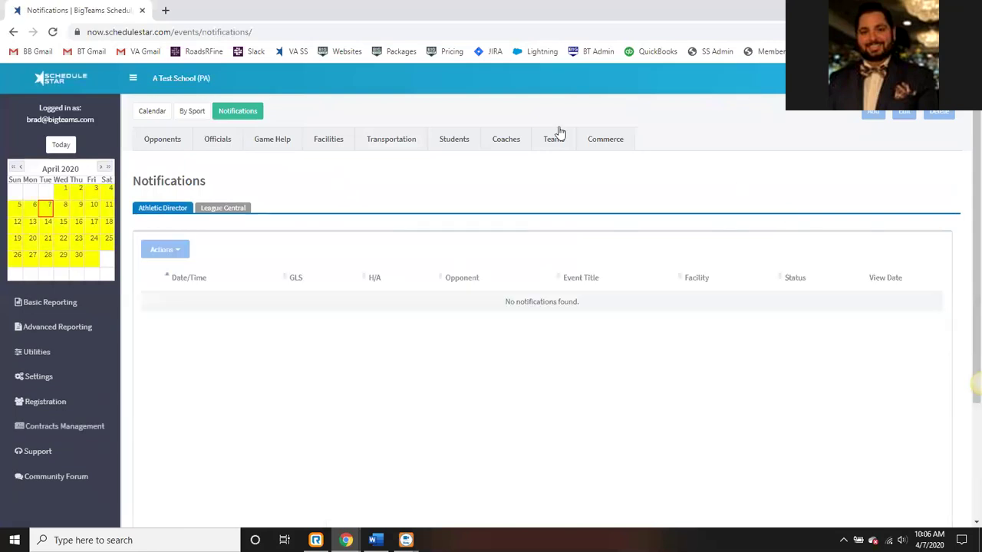
{"action": "left_click", "coordinate": [221, 216]}
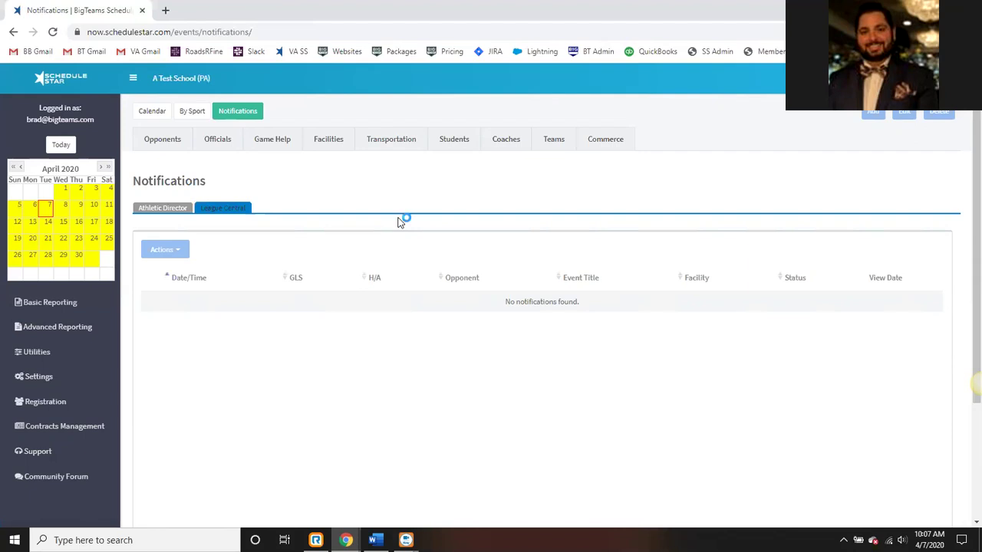
Switch to Athletic Director notifications, then go to the Opponents list
{"action": "left_click", "coordinate": [144, 210]}
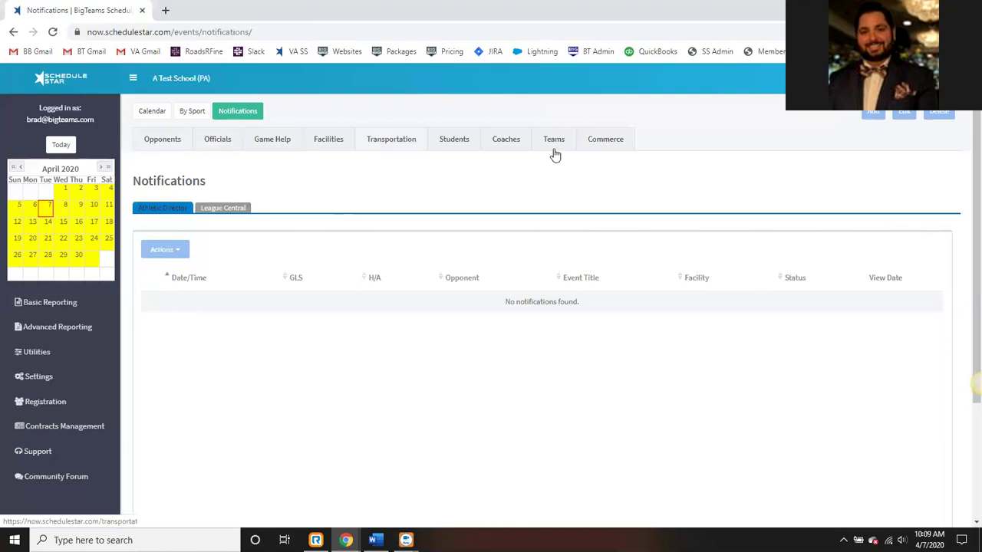
{"action": "left_click", "coordinate": [167, 143]}
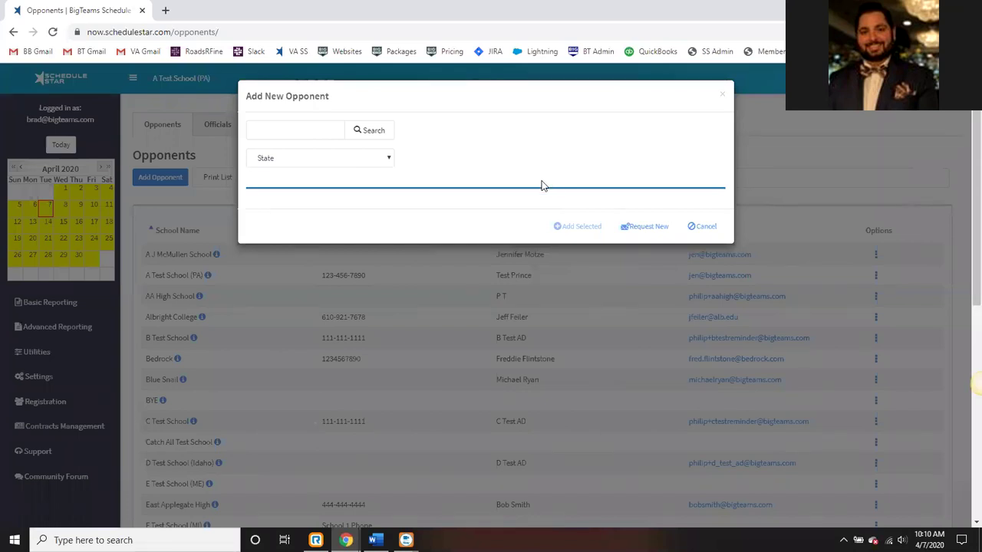
Search opponents for 'vincentian', select Vincentian Academy in Pittsburgh, PA, then clear the search box
{"action": "left_click", "coordinate": [289, 130]}
{"action": "type", "text": "v"}
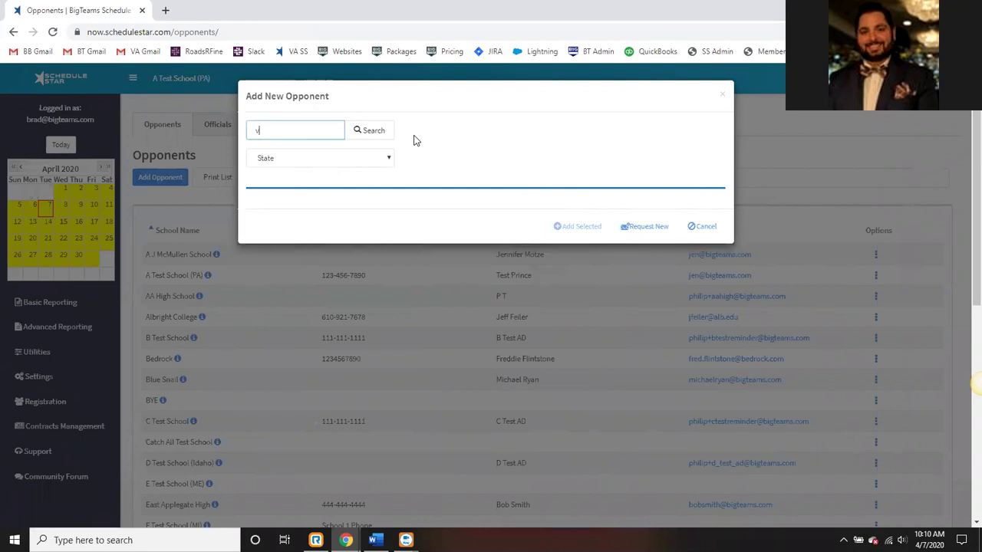
{"action": "type", "text": "incentian"}
{"action": "left_click", "coordinate": [369, 132]}
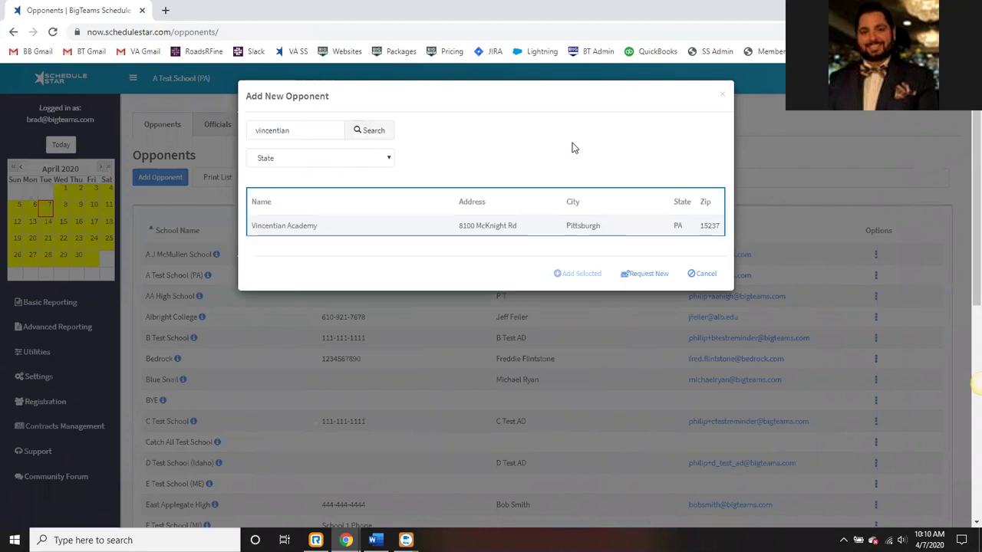
{"action": "left_click", "coordinate": [379, 226]}
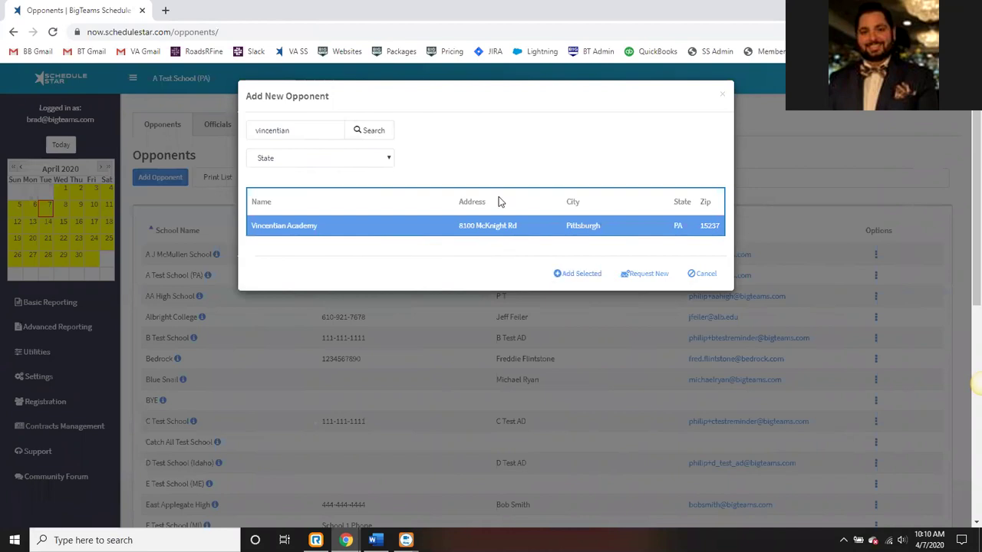
{"action": "left_click_drag", "start_coordinate": [317, 131], "coordinate": [252, 130]}
{"action": "key", "text": "BackSpace"}
Filter the opponent school list to Pennsylvania and select Armstrong High School
{"action": "left_click", "coordinate": [335, 162]}
{"action": "scroll", "coordinate": [330, 244], "scroll_direction": "down", "scroll_amount": 5}
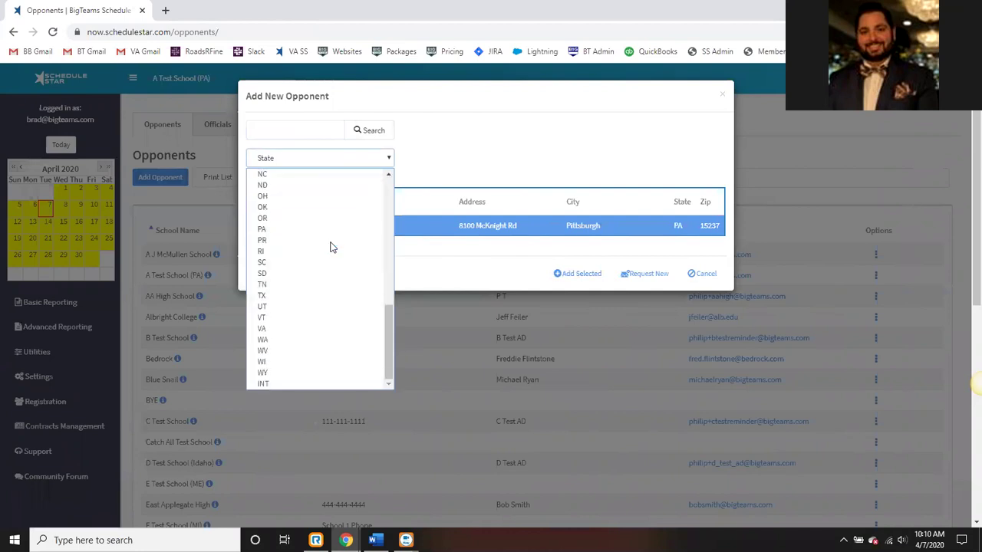
{"action": "left_click", "coordinate": [292, 230]}
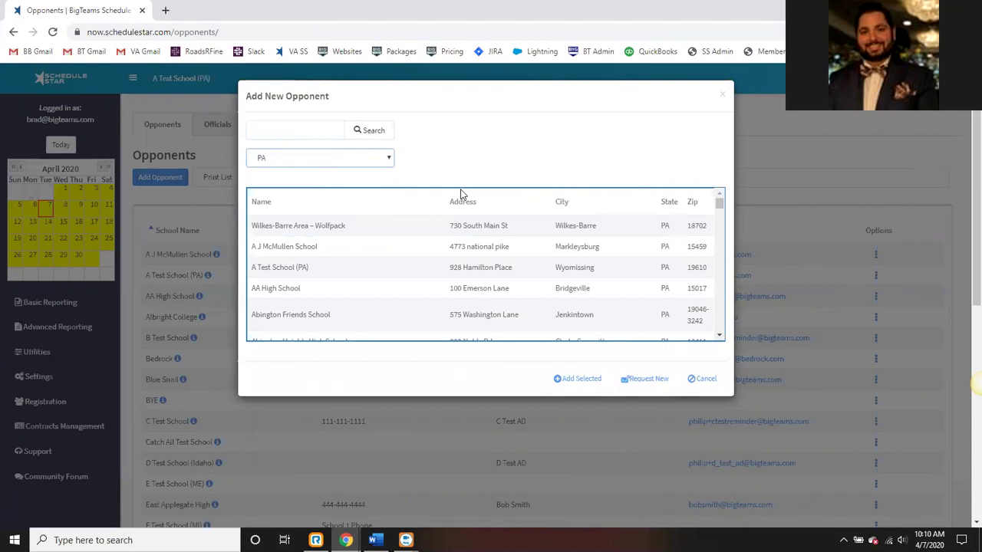
{"action": "scroll", "coordinate": [318, 261], "scroll_direction": "down", "scroll_amount": 8}
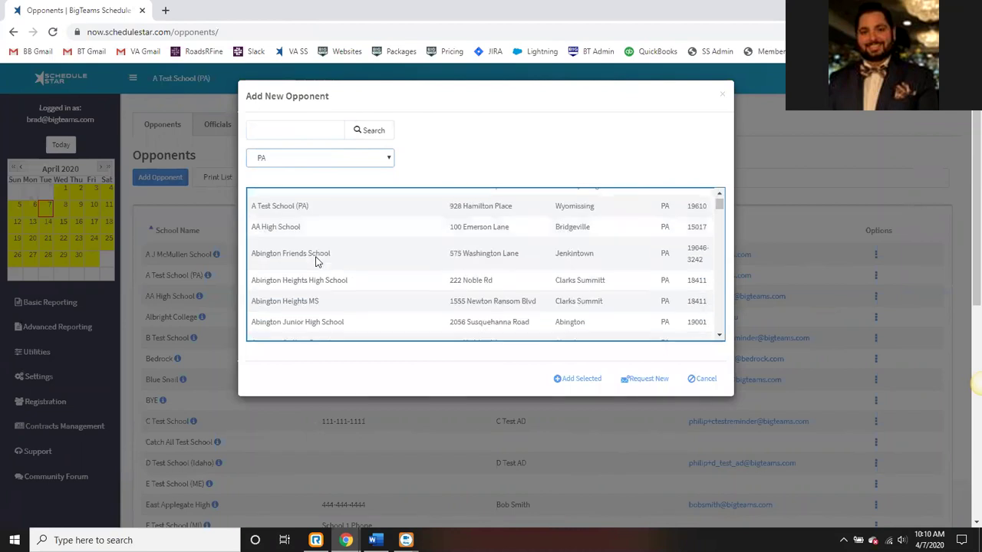
{"action": "scroll", "coordinate": [316, 260], "scroll_direction": "down", "scroll_amount": 3}
{"action": "left_click", "coordinate": [303, 237]}
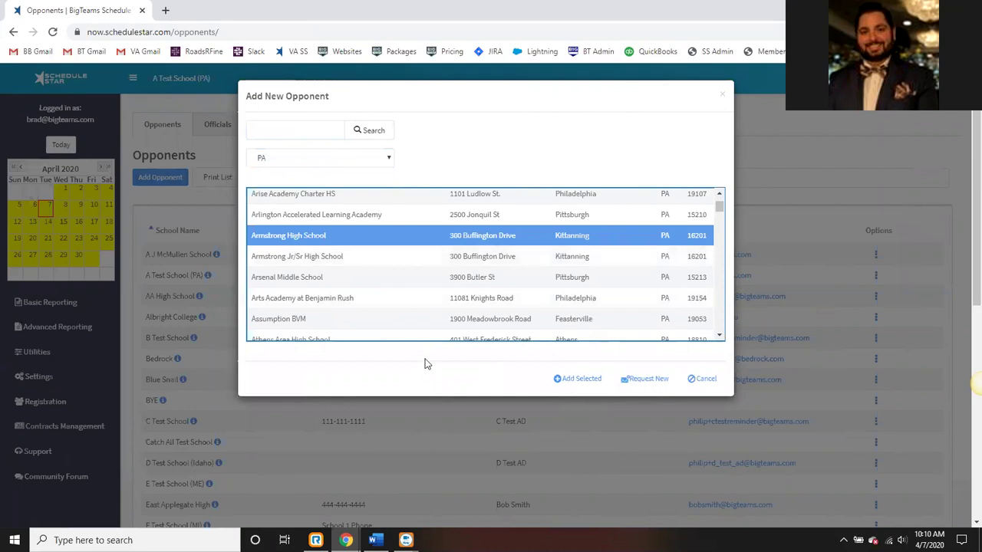
{"action": "scroll", "coordinate": [416, 286], "scroll_direction": "up", "scroll_amount": 3}
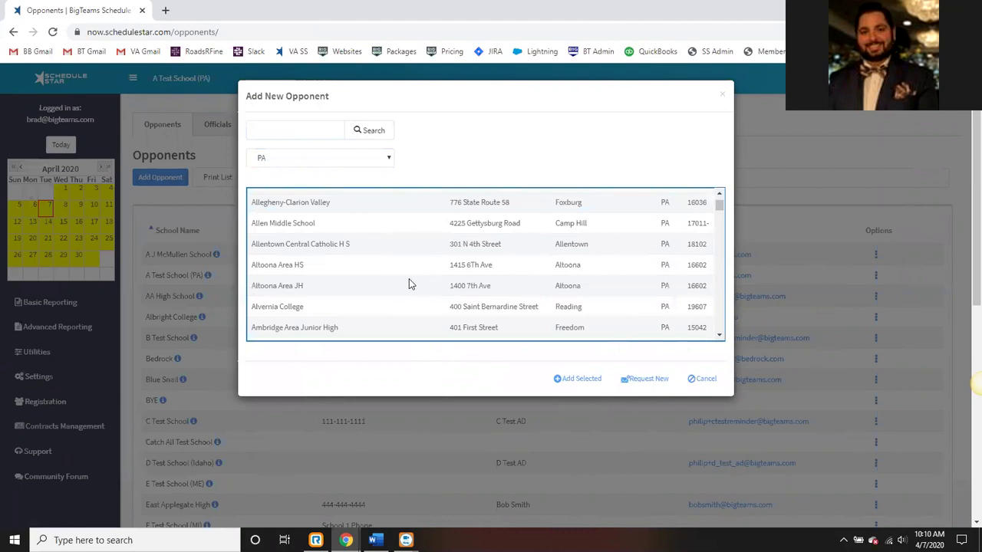
Open the Request New form and look over its School Name, Address and City fields
{"action": "left_click", "coordinate": [641, 380]}
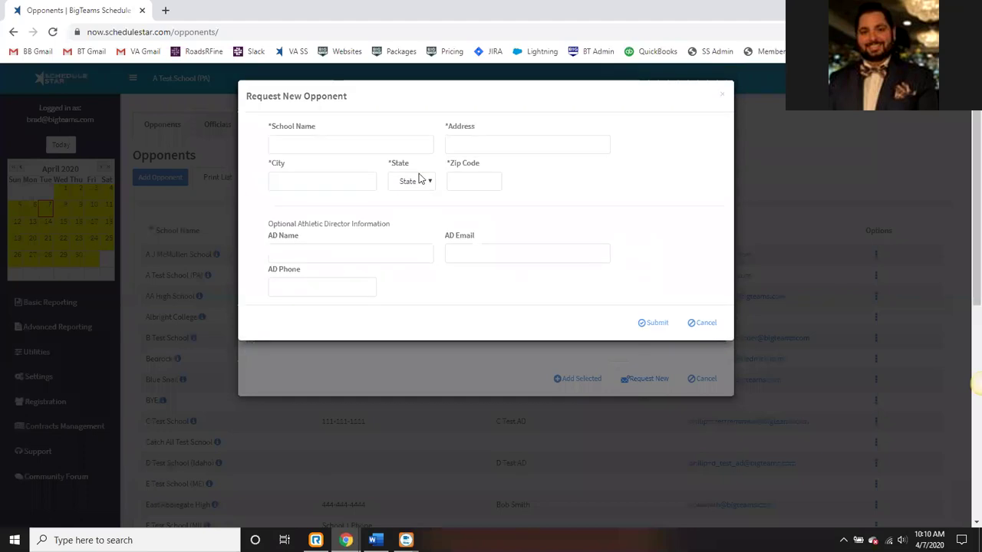
{"action": "left_click", "coordinate": [314, 141]}
{"action": "left_click", "coordinate": [479, 141]}
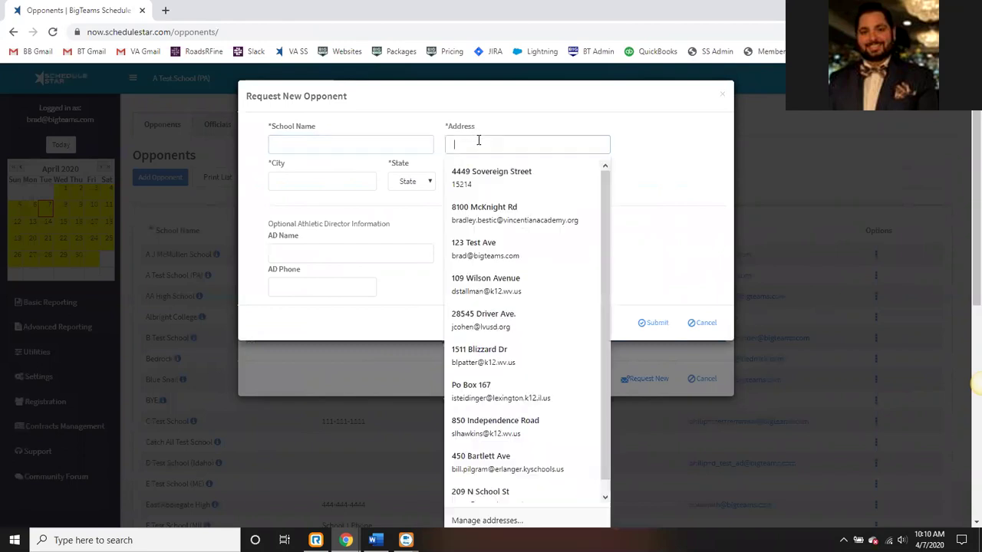
{"action": "left_click", "coordinate": [324, 178]}
{"action": "left_click", "coordinate": [648, 183]}
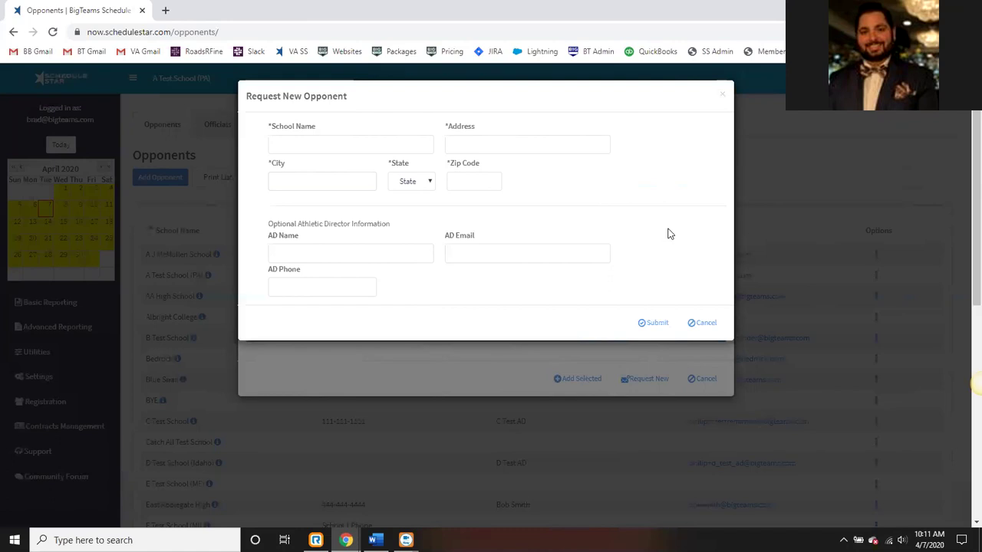
Close the request form and Add New Opponent window, then go to the Officials list
{"action": "left_click", "coordinate": [721, 97]}
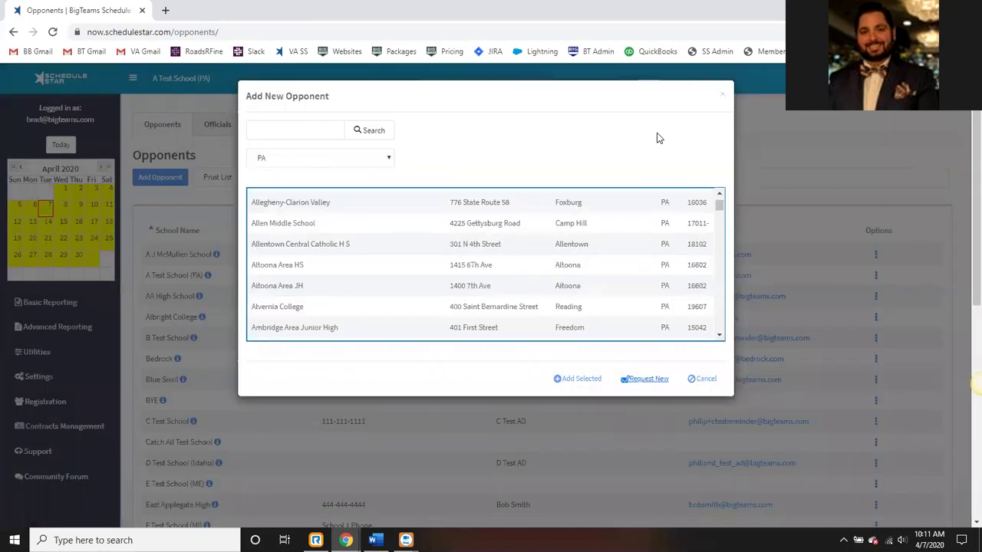
{"action": "left_click", "coordinate": [722, 94]}
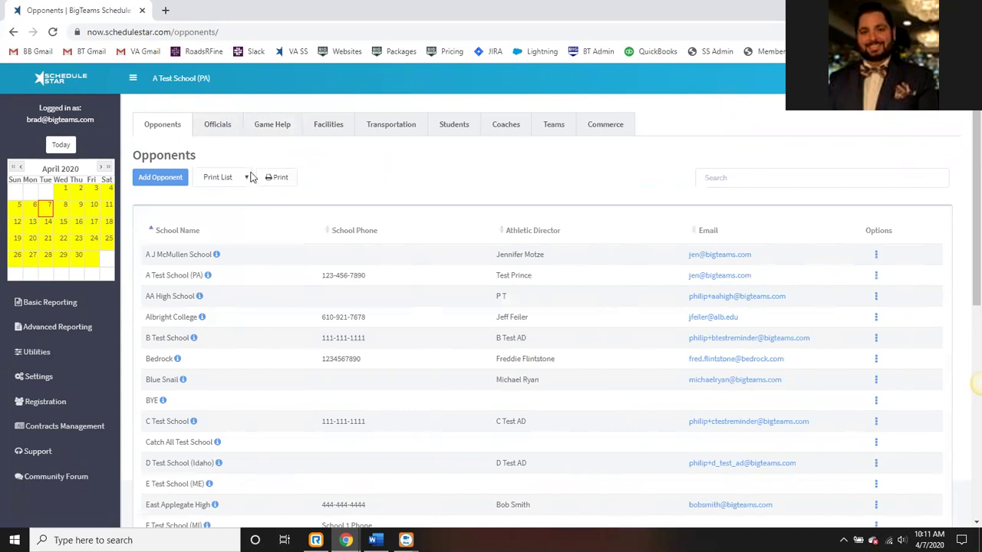
{"action": "left_click", "coordinate": [220, 128]}
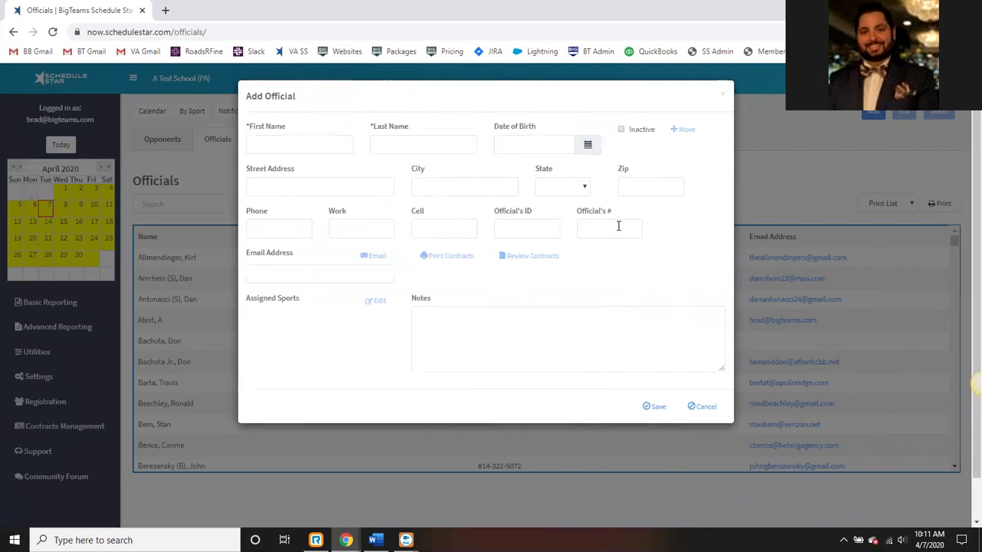
{"action": "left_click", "coordinate": [721, 95]}
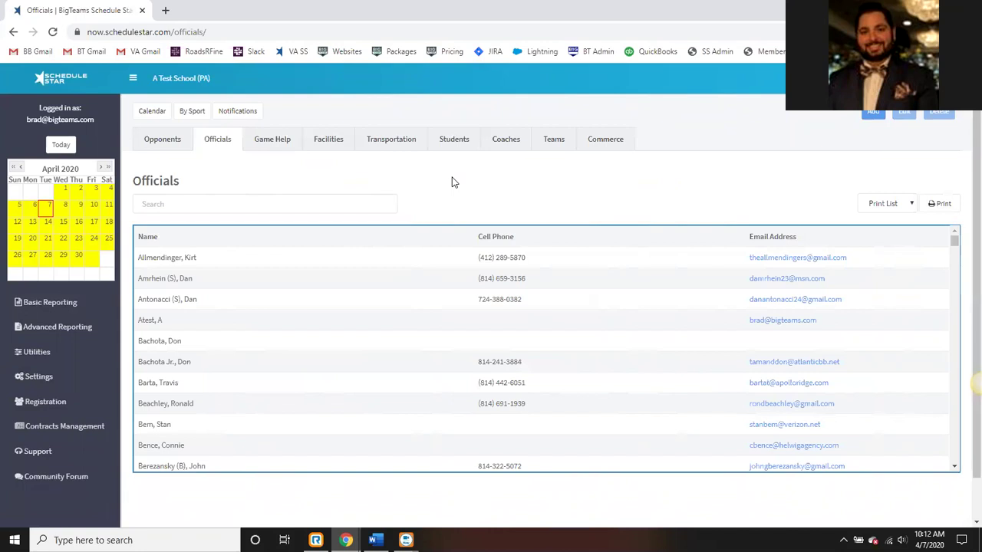
Open the Reminders settings under Utilities
{"action": "left_click", "coordinate": [35, 354]}
{"action": "scroll", "coordinate": [38, 381], "scroll_direction": "down", "scroll_amount": 4}
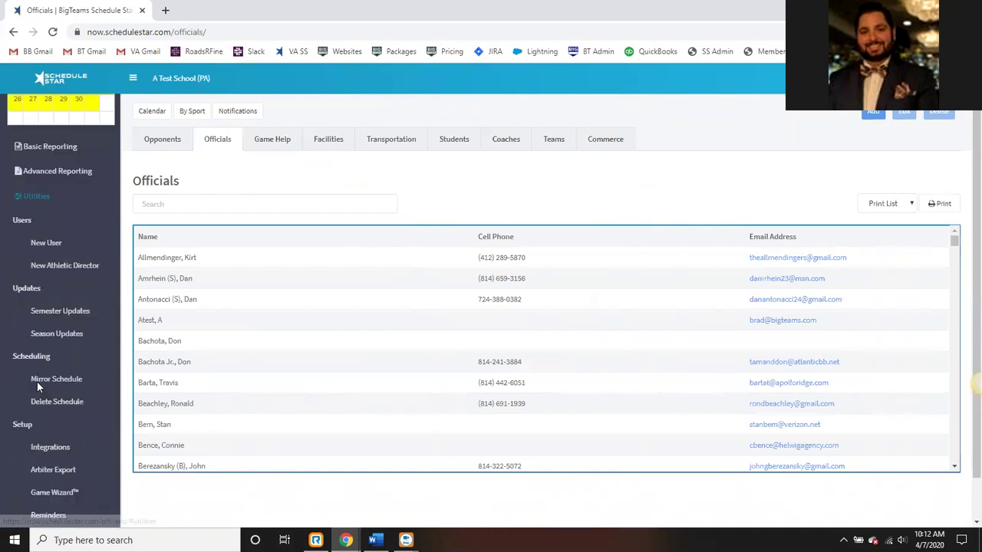
{"action": "left_click", "coordinate": [49, 427]}
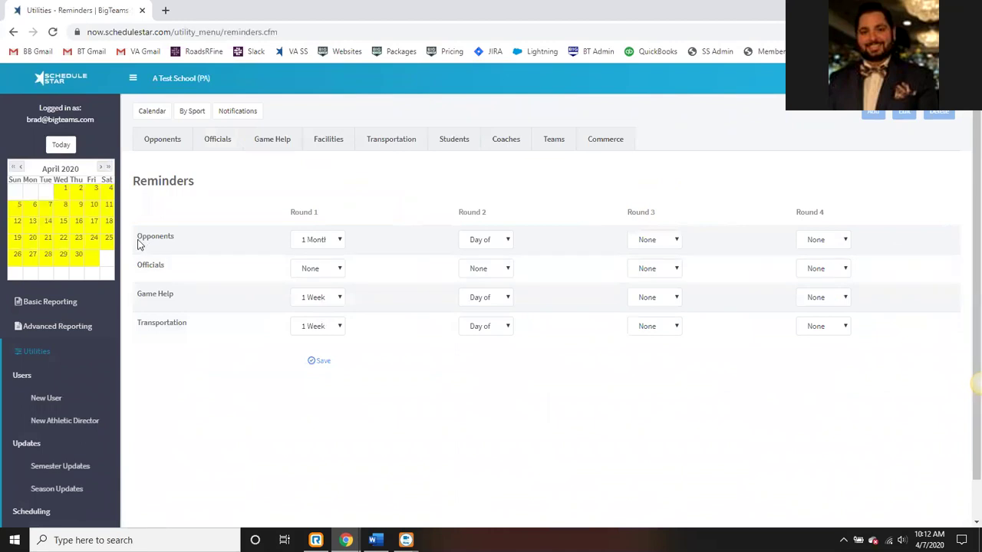
{"action": "left_click_drag", "start_coordinate": [191, 240], "coordinate": [137, 330]}
{"action": "left_click", "coordinate": [185, 330]}
{"action": "left_click", "coordinate": [191, 327]}
Keep the Opponents Round 1 reminder at 1 Month, then go to Game Help
{"action": "left_click", "coordinate": [319, 240]}
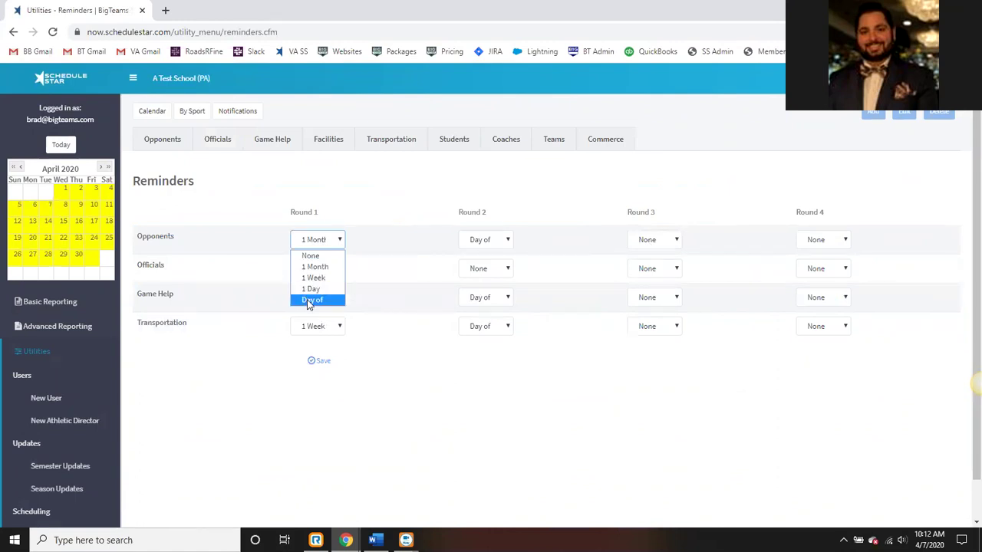
{"action": "left_click", "coordinate": [410, 233]}
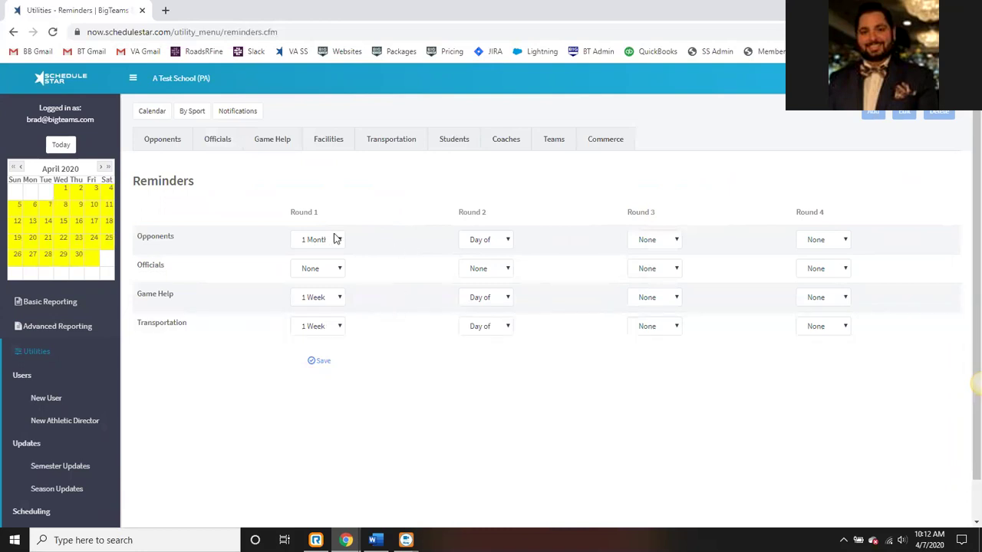
{"action": "left_click", "coordinate": [265, 139]}
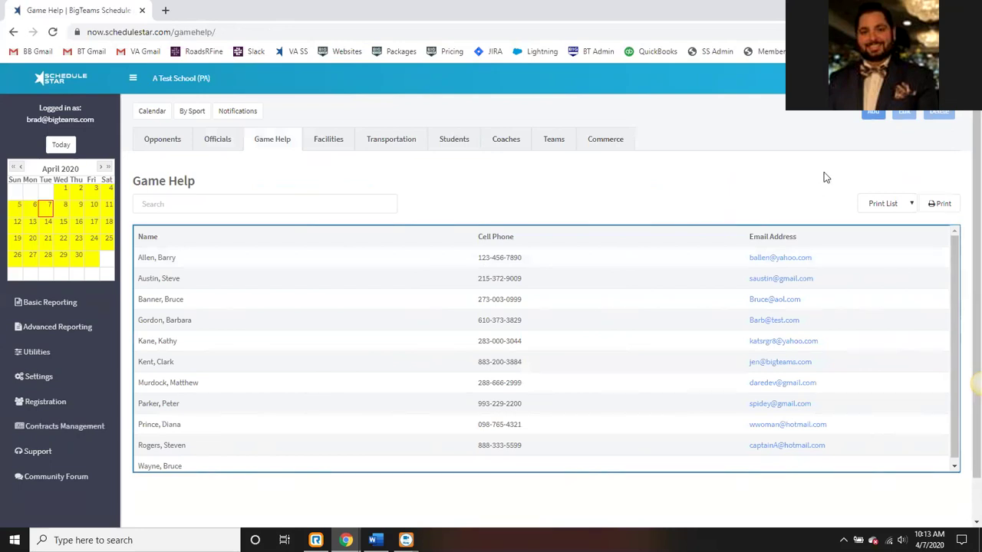
Preview the Add Game Help form's Email Address field, cancel without saving, and go to Facilities
{"action": "left_click", "coordinate": [873, 112]}
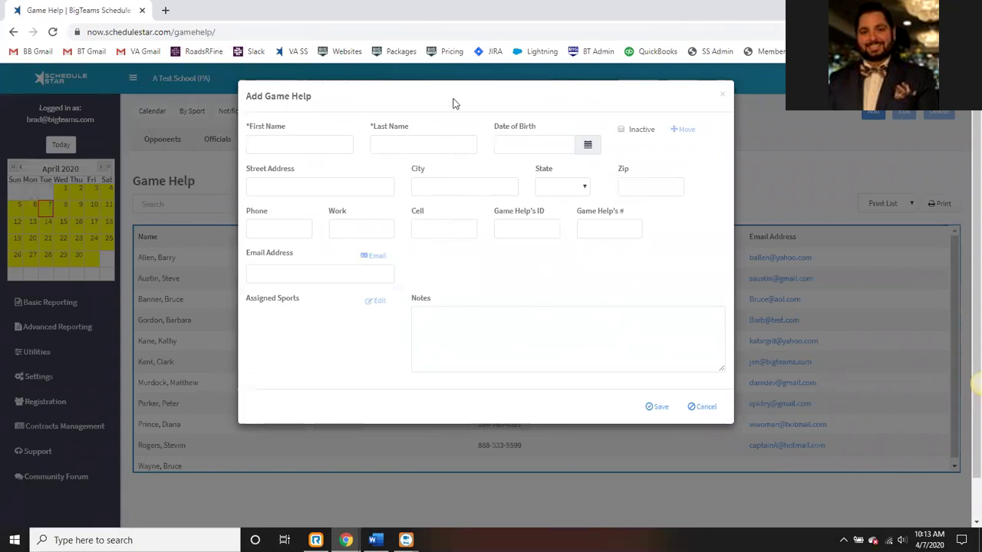
{"action": "left_click", "coordinate": [269, 271]}
{"action": "left_click", "coordinate": [460, 276]}
{"action": "left_click", "coordinate": [702, 407]}
{"action": "left_click", "coordinate": [328, 139]}
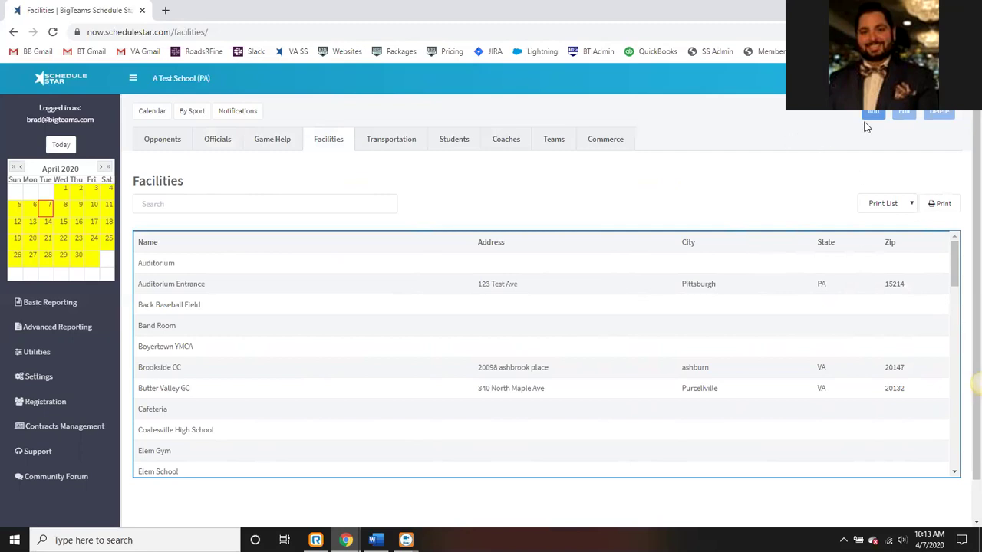
Preview the Add Facility form, close it unsaved, and switch to the Transportation list
{"action": "left_click", "coordinate": [839, 125]}
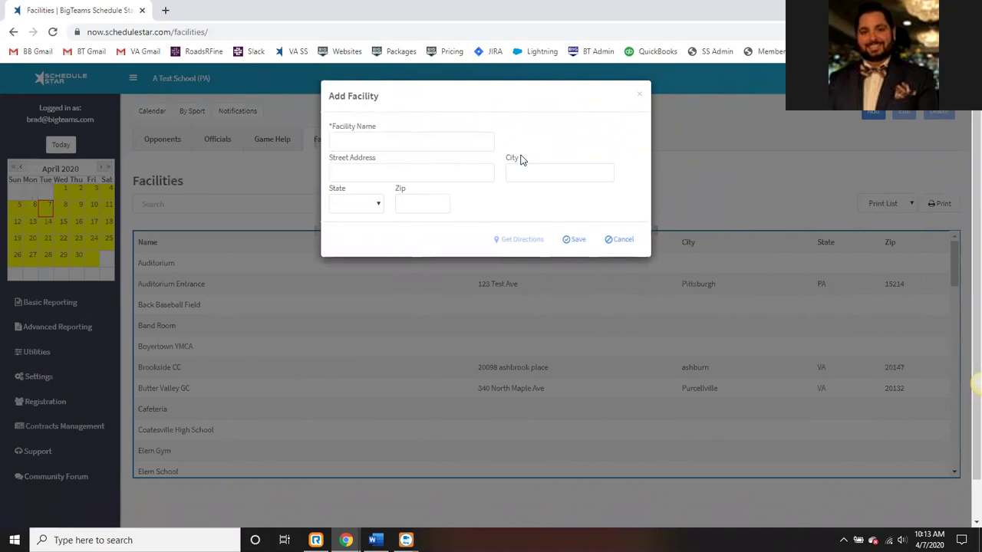
{"action": "left_click", "coordinate": [639, 95]}
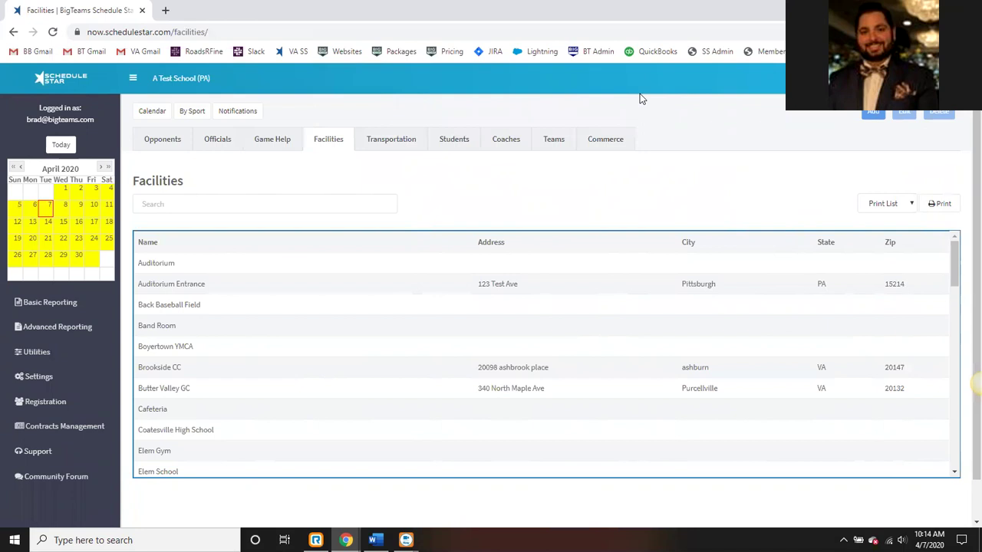
{"action": "left_click", "coordinate": [400, 140]}
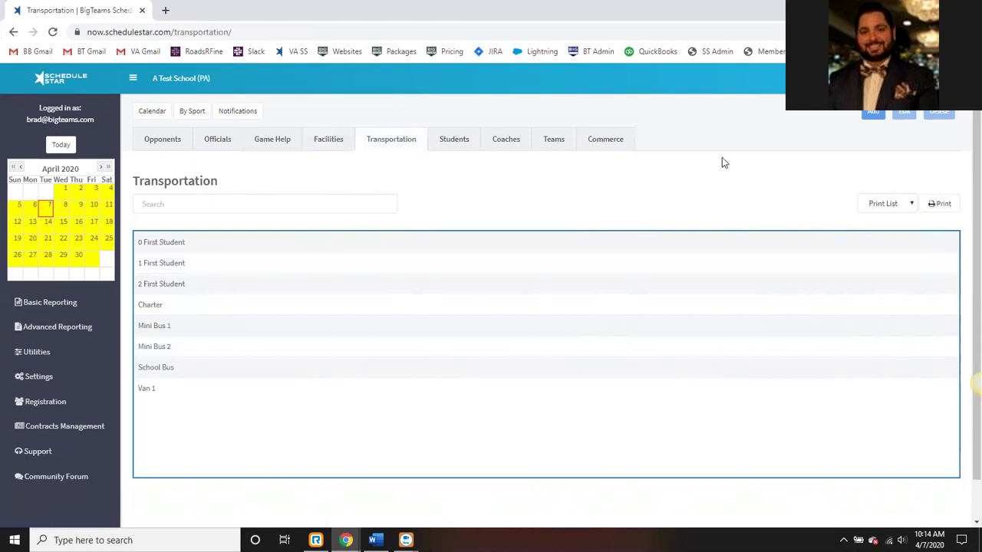
Preview the Add Transportation form's Email field, close it unsaved, then go to the Students list
{"action": "left_click", "coordinate": [872, 112]}
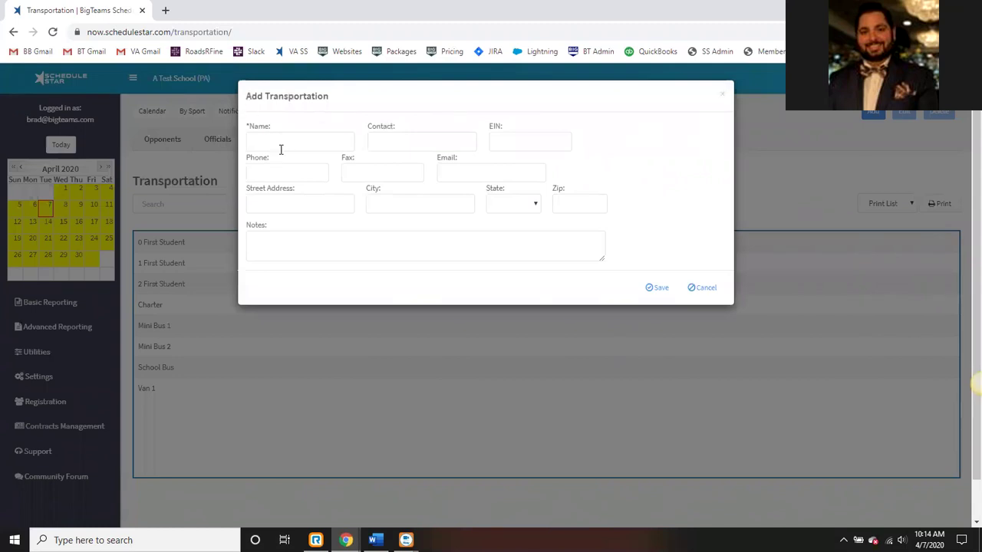
{"action": "left_click_drag", "start_coordinate": [328, 100], "coordinate": [268, 99]}
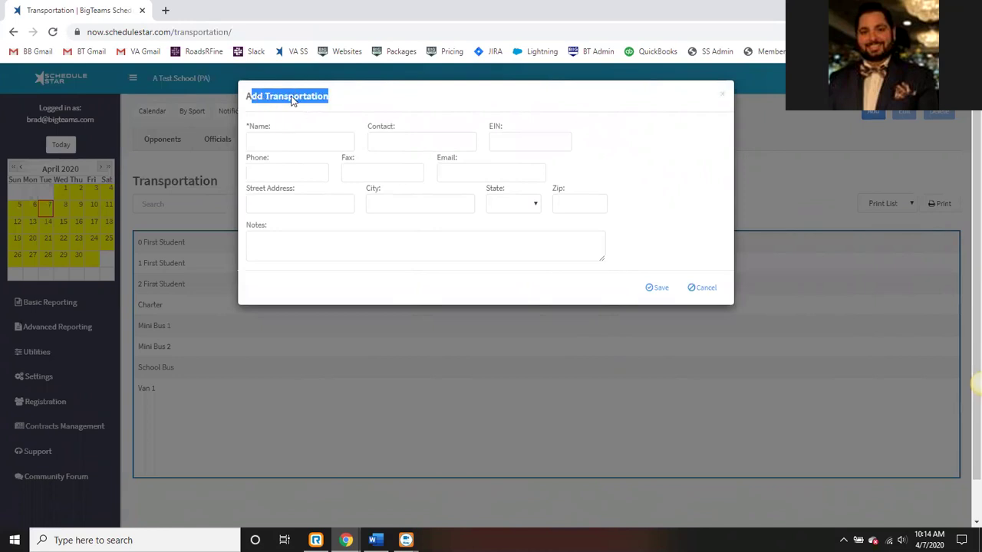
{"action": "left_click", "coordinate": [354, 101]}
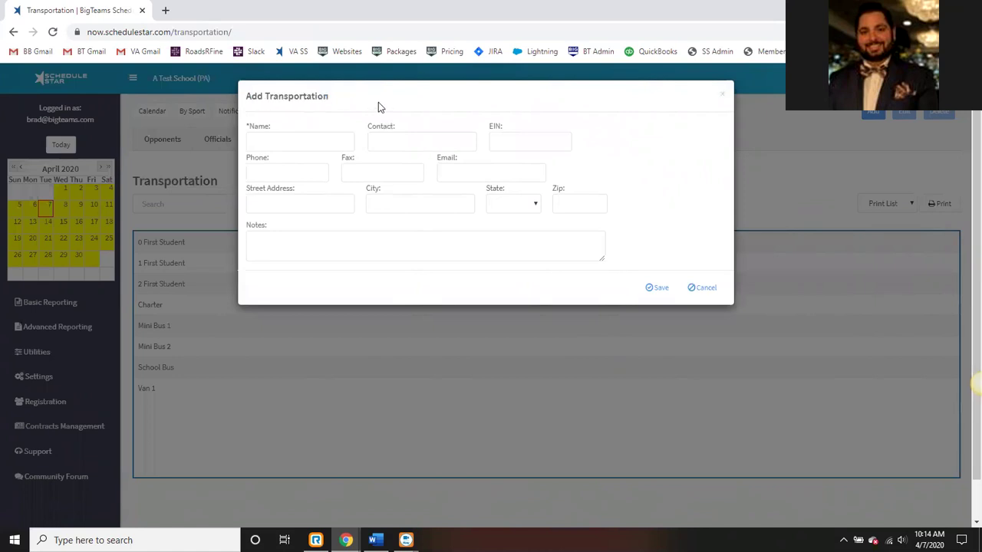
{"action": "left_click", "coordinate": [493, 172]}
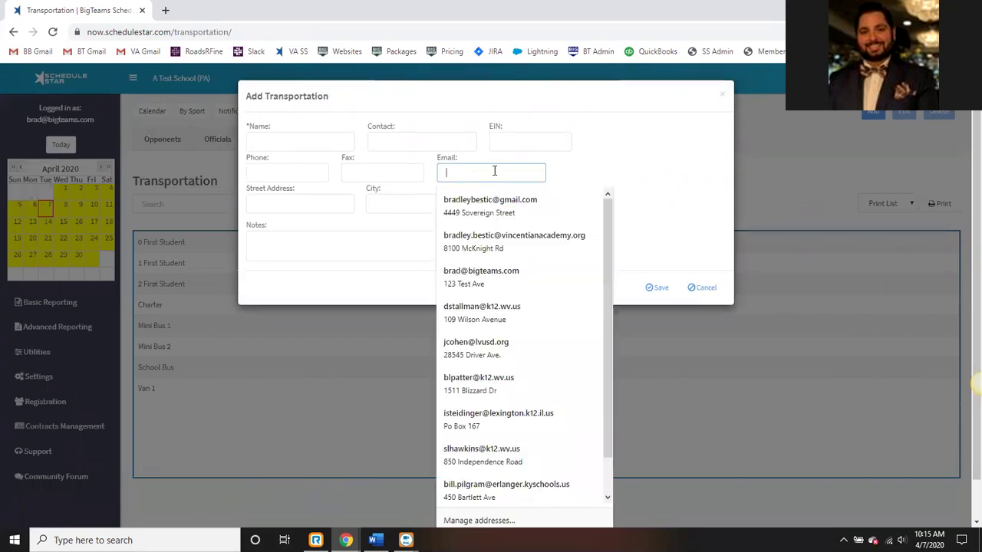
{"action": "left_click", "coordinate": [592, 168]}
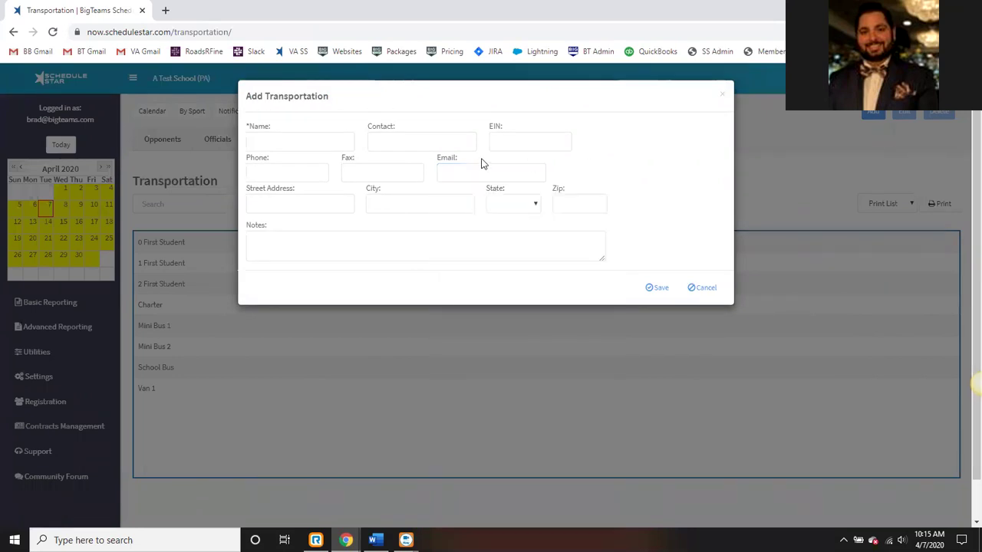
{"action": "left_click", "coordinate": [723, 98]}
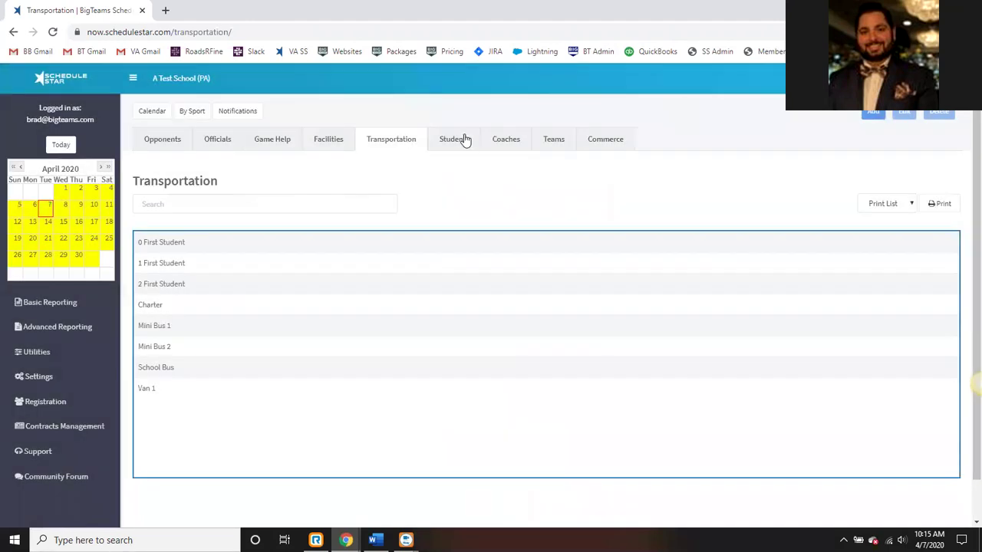
{"action": "left_click", "coordinate": [464, 139]}
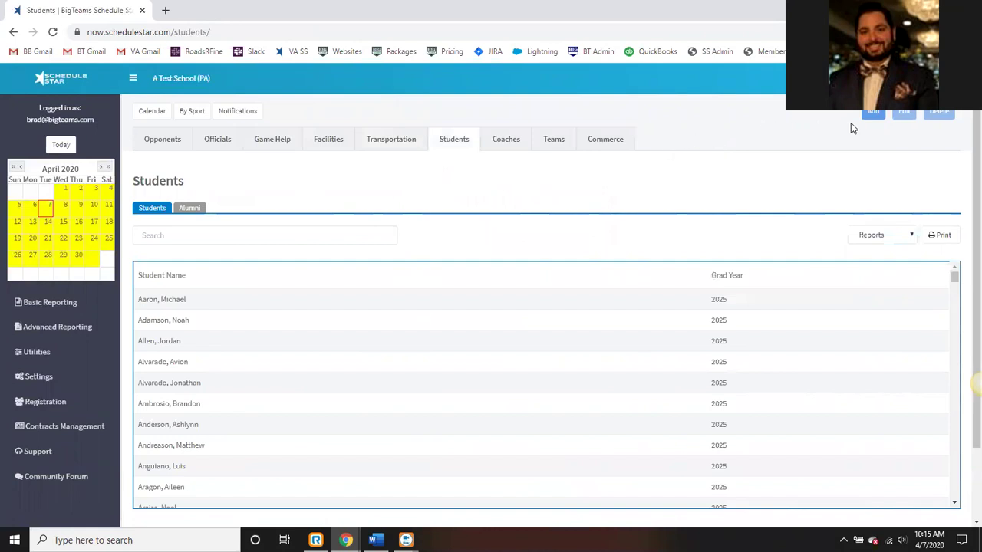
{"action": "left_click", "coordinate": [873, 115]}
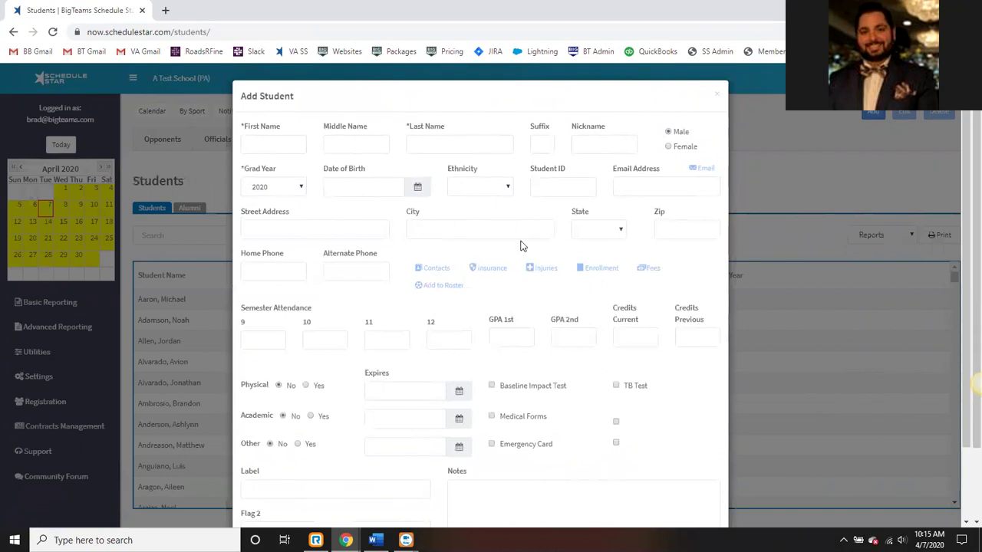
{"action": "scroll", "coordinate": [524, 238], "scroll_direction": "down", "scroll_amount": 2}
{"action": "scroll", "coordinate": [522, 246], "scroll_direction": "up", "scroll_amount": 2}
{"action": "left_click", "coordinate": [718, 98]}
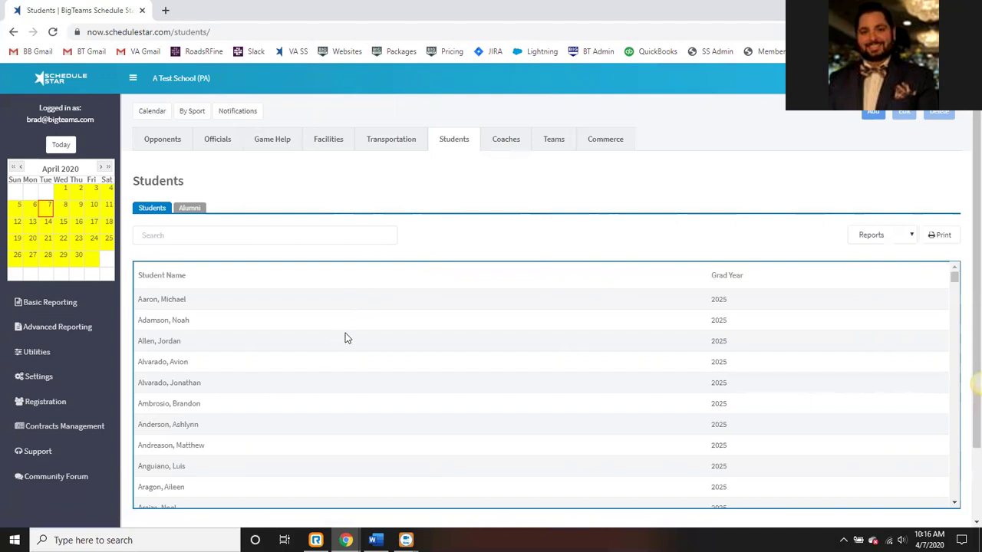
Open the Teams page showing the 19-20 player roster form
{"action": "left_click", "coordinate": [53, 452]}
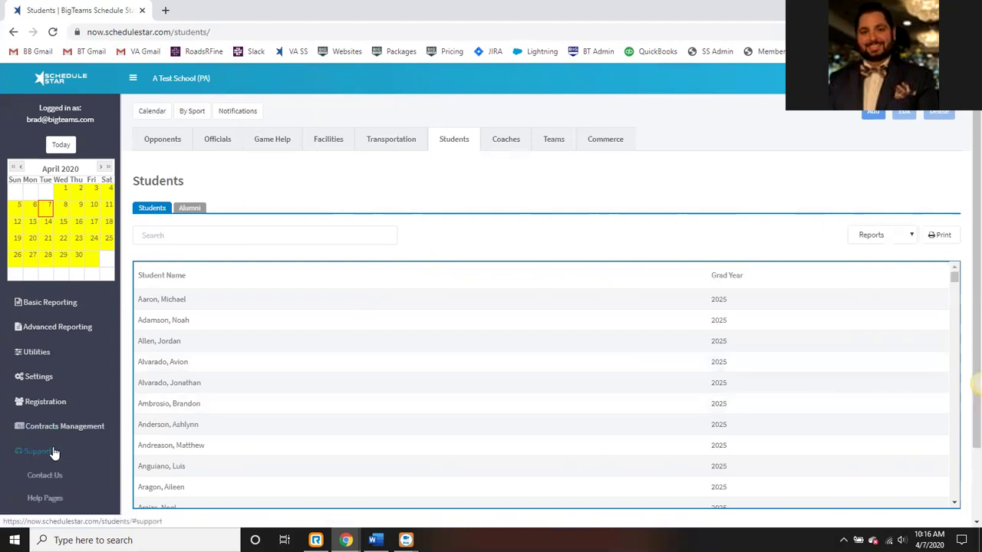
{"action": "scroll", "coordinate": [57, 456], "scroll_direction": "down", "scroll_amount": 1}
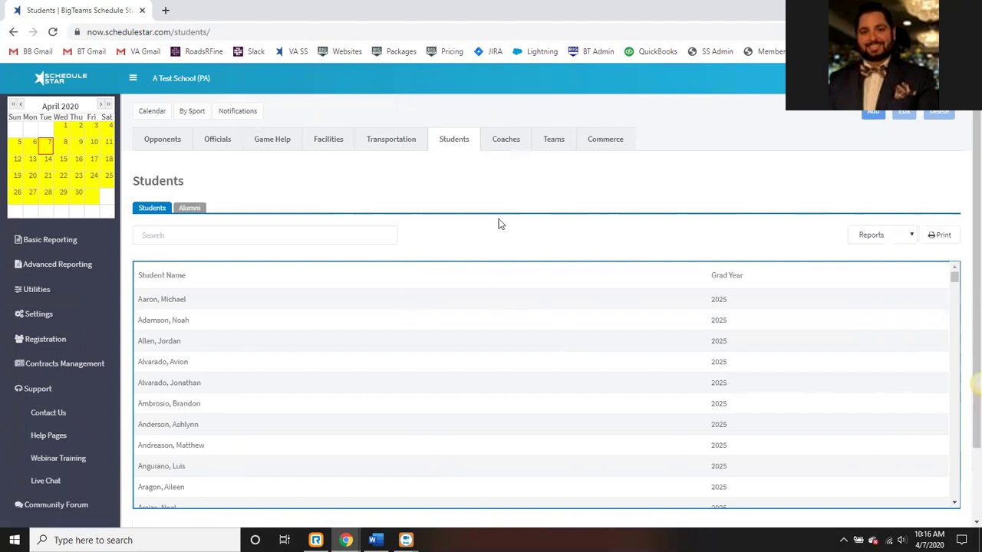
{"action": "left_click", "coordinate": [555, 147]}
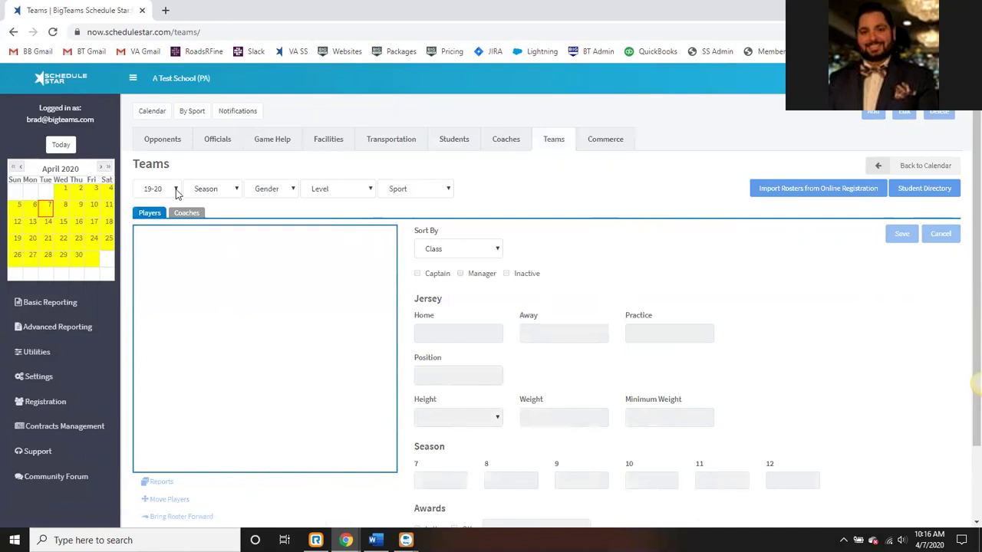
Filter the roster to Winter season, Boys, Varsity level, Basketball
{"action": "left_click", "coordinate": [210, 191]}
{"action": "left_click", "coordinate": [214, 224]}
{"action": "left_click", "coordinate": [294, 192]}
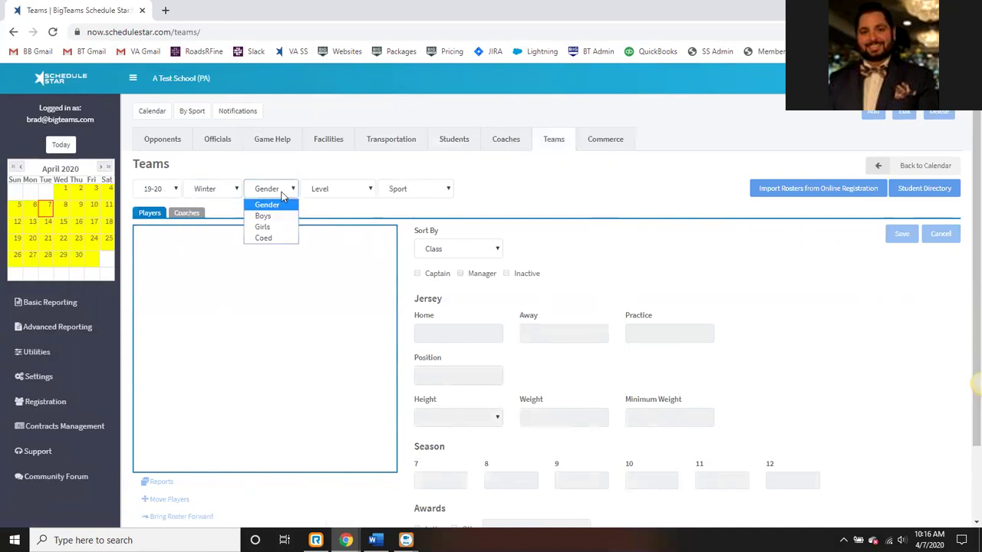
{"action": "left_click", "coordinate": [270, 217]}
{"action": "left_click", "coordinate": [356, 188]}
{"action": "left_click", "coordinate": [322, 216]}
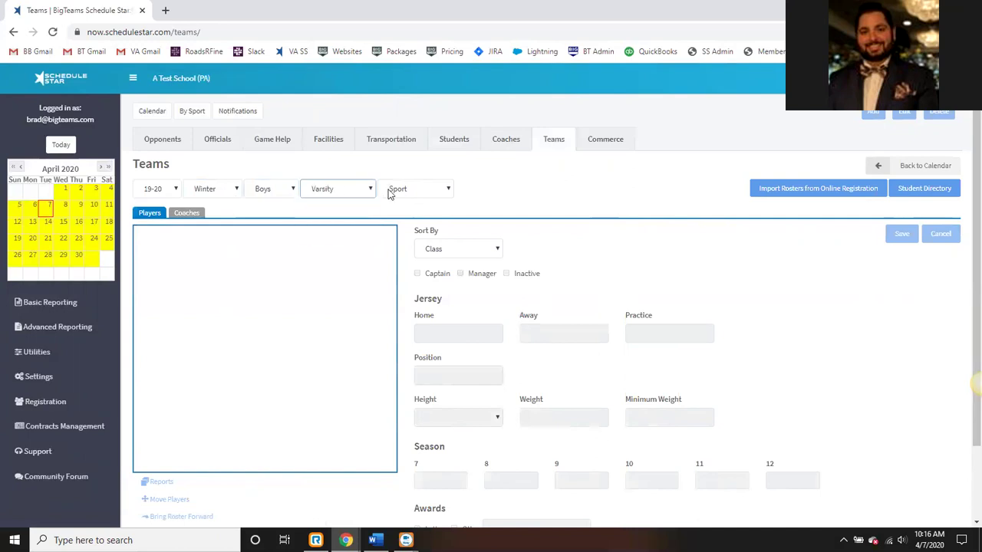
{"action": "left_click", "coordinate": [397, 189]}
{"action": "left_click", "coordinate": [393, 237]}
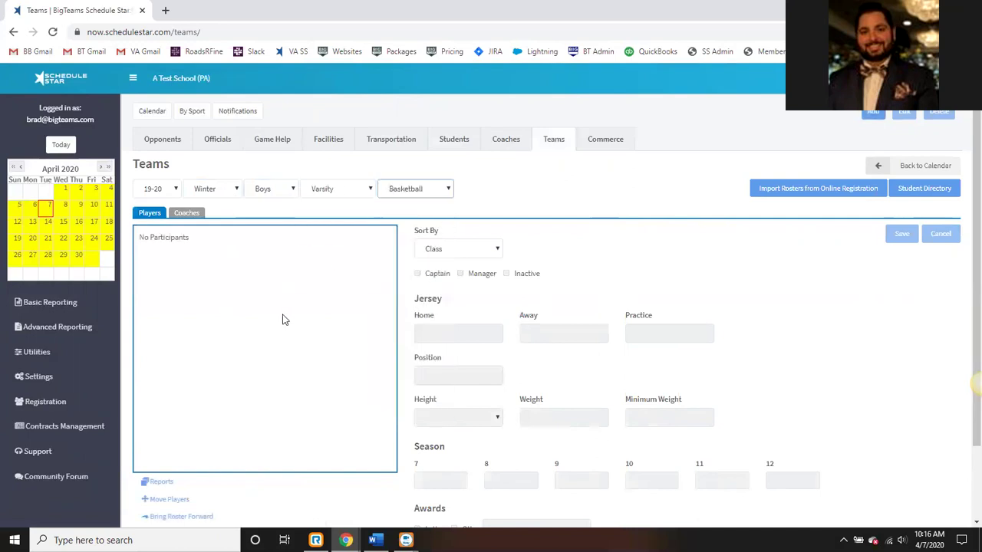
Preview the Add Participant picker and close it without adding anyone
{"action": "left_click_drag", "start_coordinate": [194, 239], "coordinate": [168, 239]}
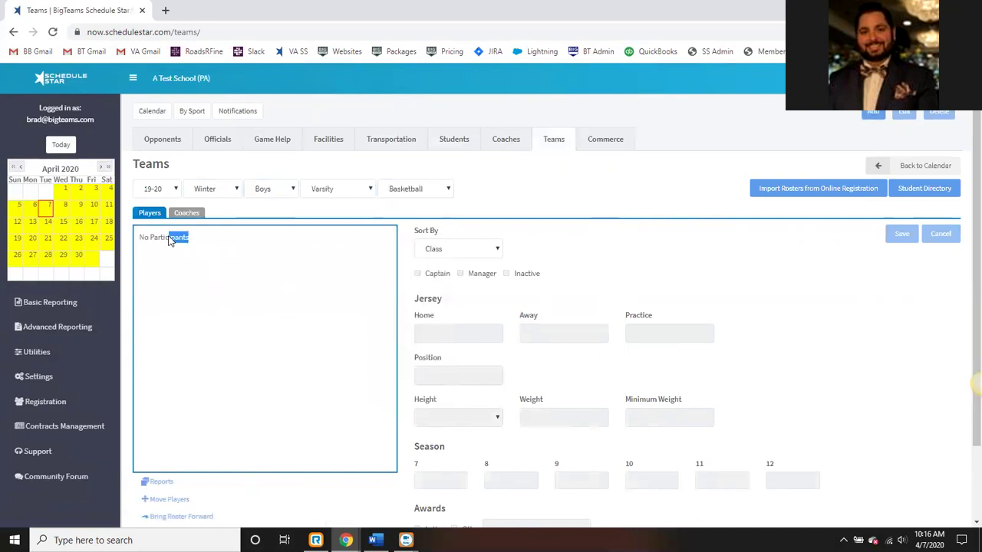
{"action": "left_click", "coordinate": [225, 249]}
{"action": "left_click", "coordinate": [873, 115]}
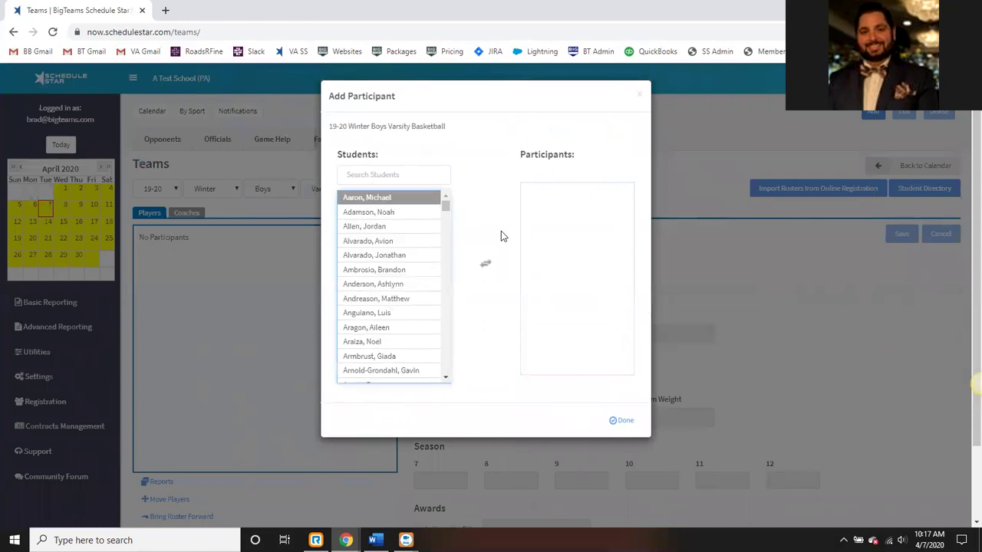
{"action": "left_click", "coordinate": [623, 420]}
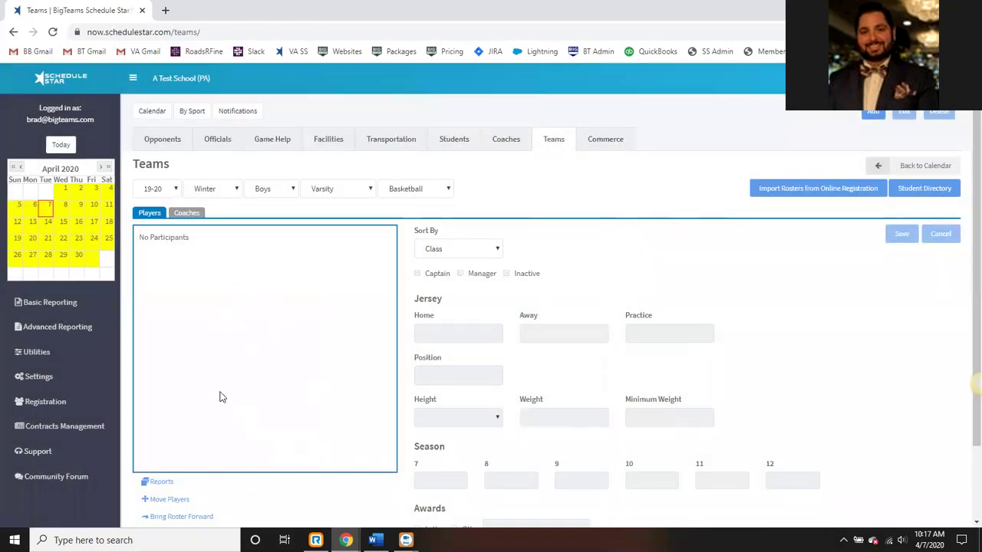
Review and close the Team Reports options, then open a blank Add Coach form from Coaches
{"action": "left_click", "coordinate": [159, 485]}
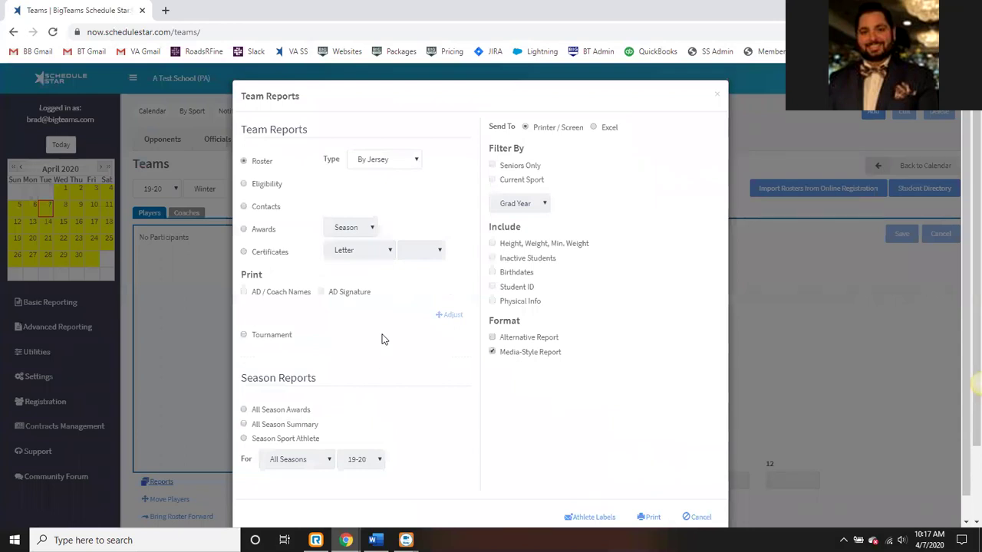
{"action": "scroll", "coordinate": [430, 305], "scroll_direction": "down", "scroll_amount": 1}
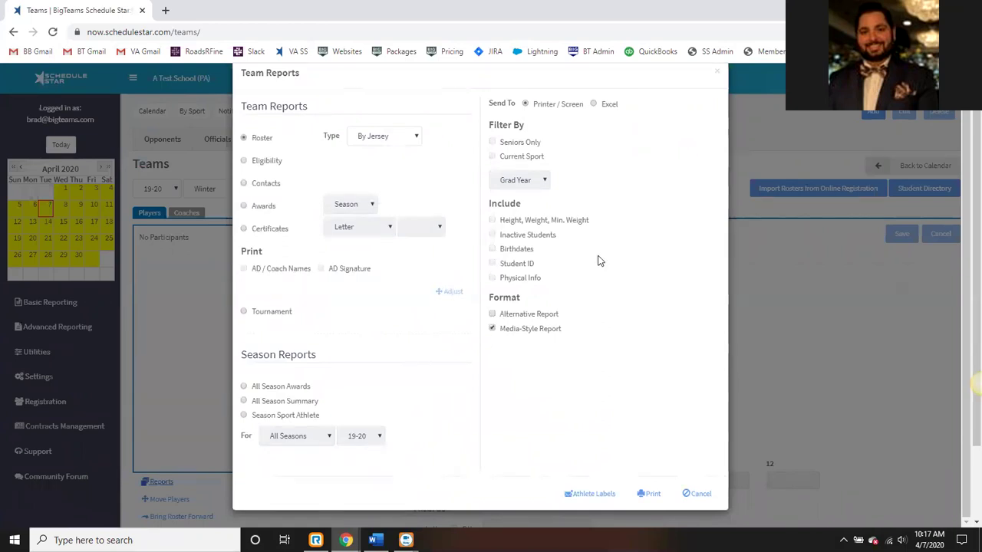
{"action": "scroll", "coordinate": [637, 259], "scroll_direction": "up", "scroll_amount": 1}
{"action": "left_click", "coordinate": [720, 95]}
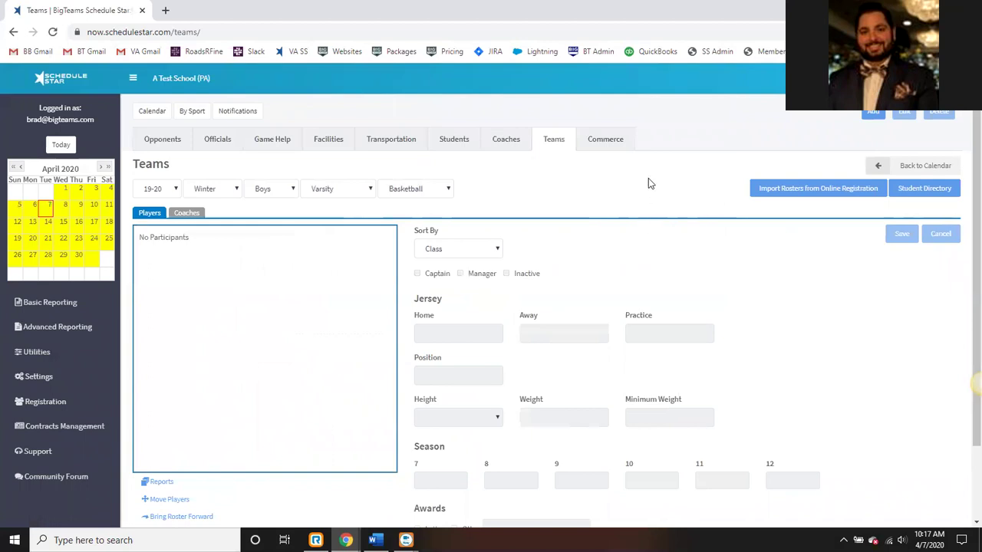
{"action": "left_click", "coordinate": [506, 139]}
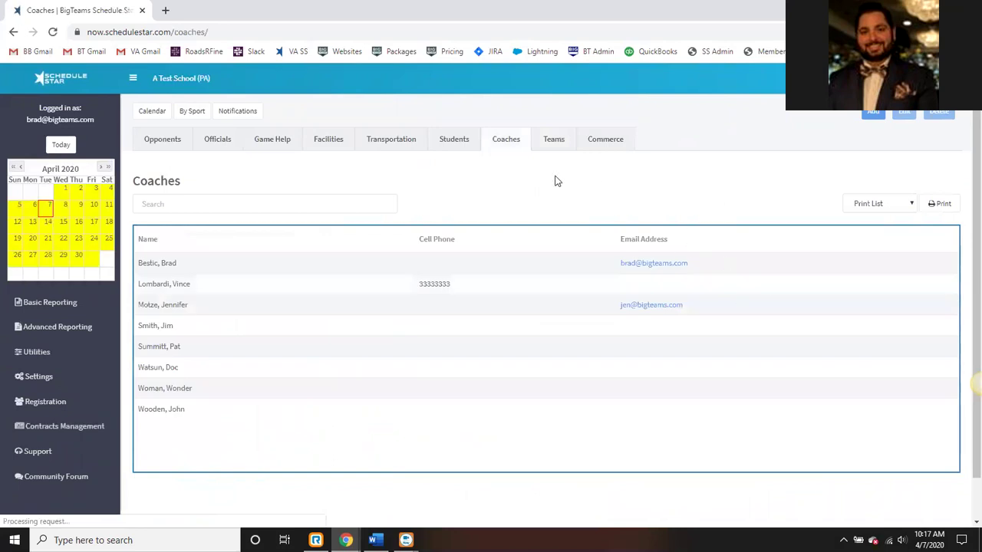
{"action": "left_click", "coordinate": [871, 119]}
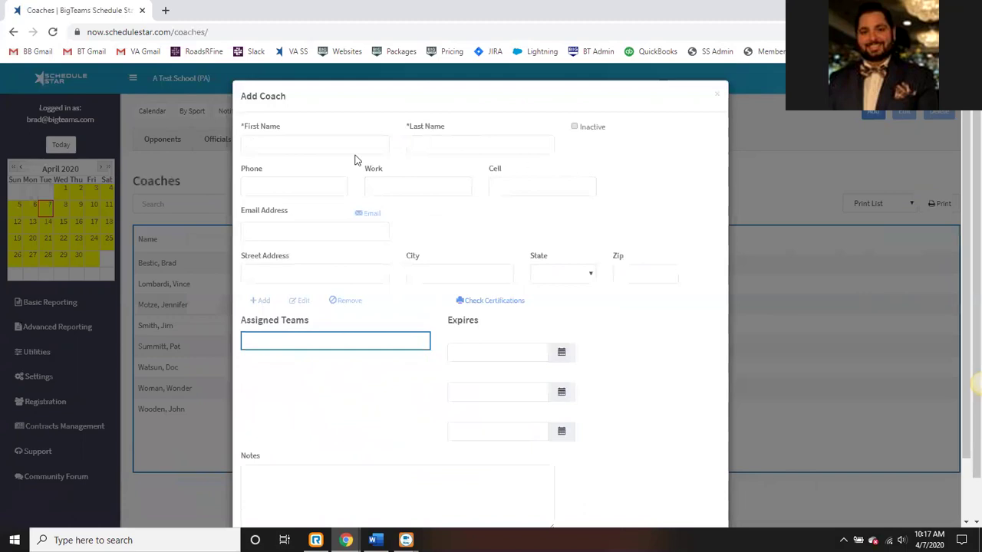
Try the Add Coach first-name field, then close the form without saving
{"action": "left_click", "coordinate": [298, 146]}
{"action": "left_click", "coordinate": [411, 141]}
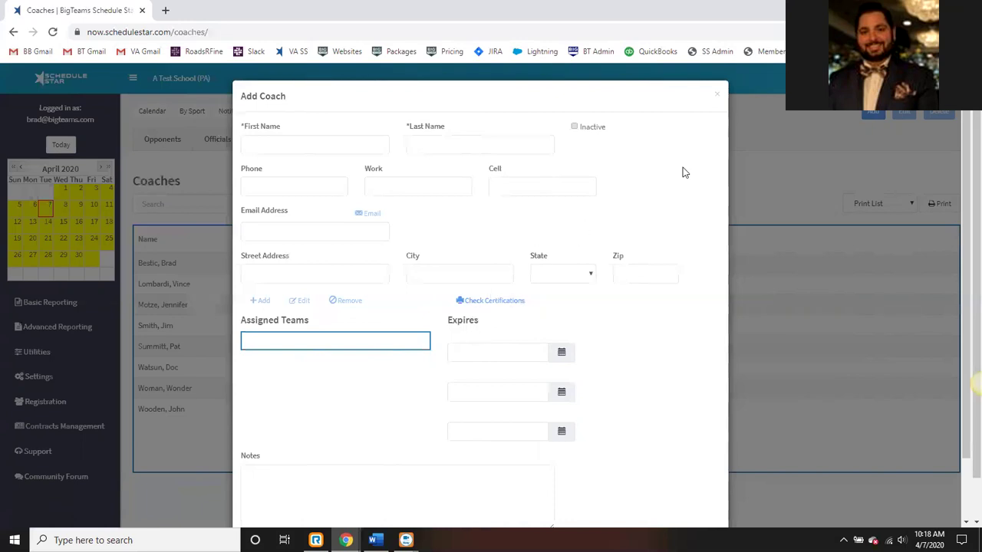
{"action": "left_click", "coordinate": [718, 99]}
Review Settings > Coach Certifications (CPR, First Aid, Concussion Training), then go to Commerce
{"action": "left_click", "coordinate": [34, 377]}
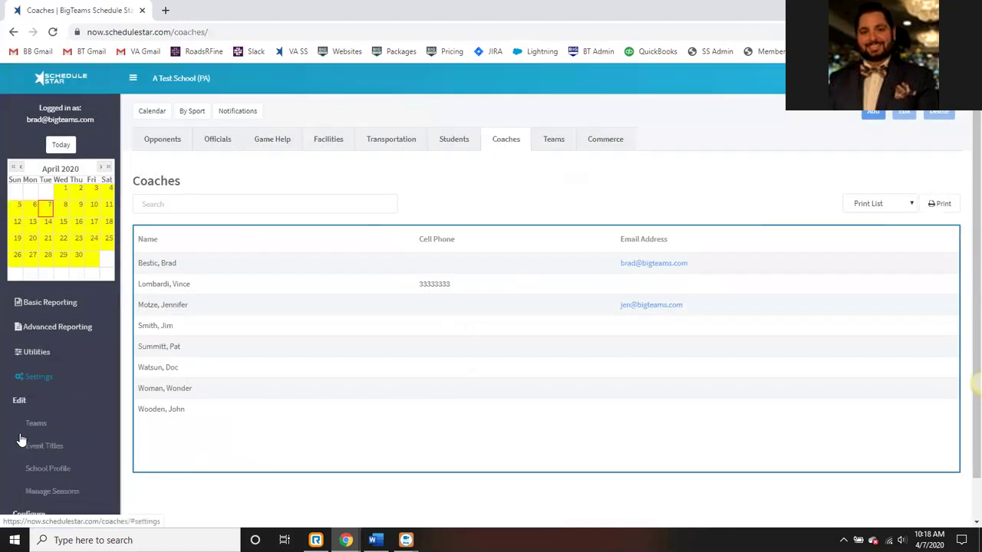
{"action": "scroll", "coordinate": [47, 394], "scroll_direction": "down", "scroll_amount": 3}
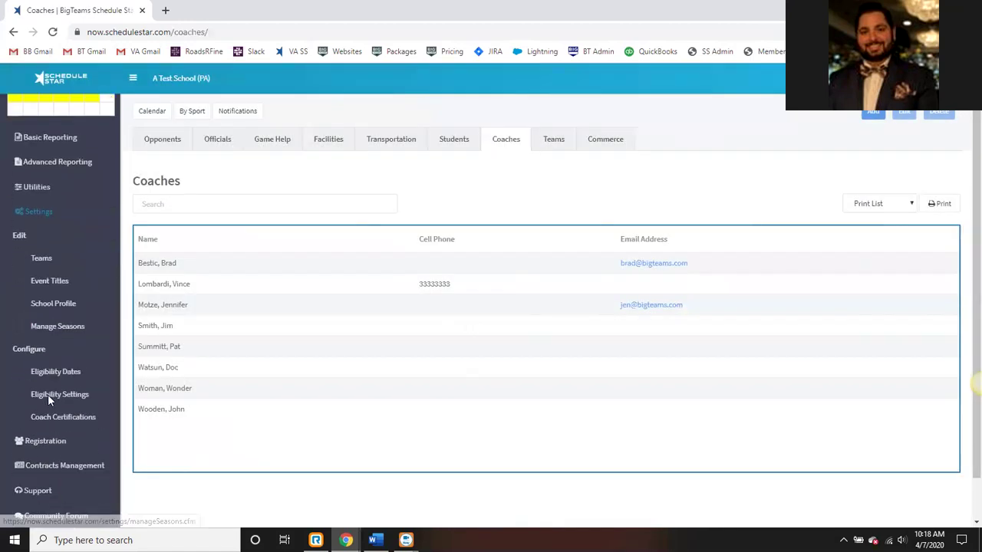
{"action": "left_click", "coordinate": [68, 407]}
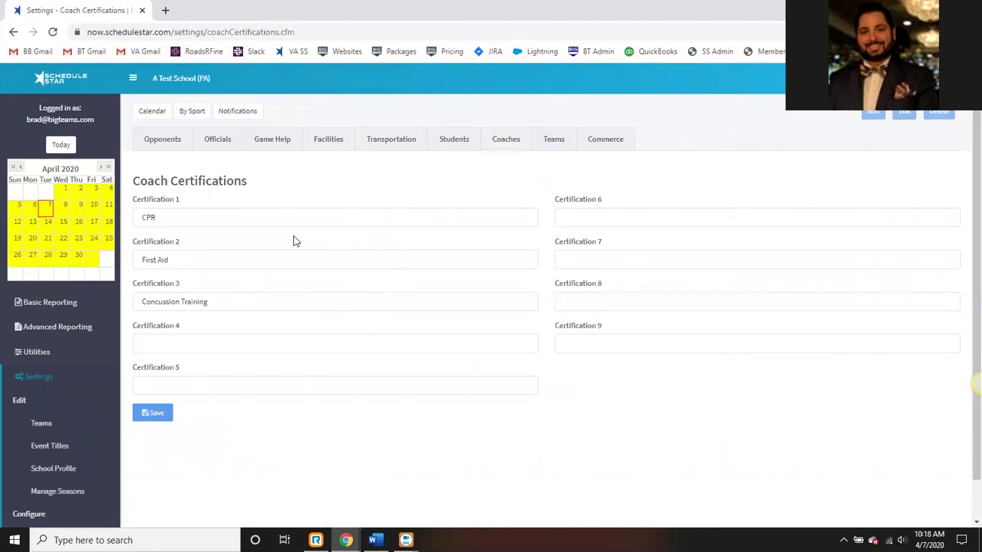
{"action": "scroll", "coordinate": [39, 402], "scroll_direction": "down", "scroll_amount": 3}
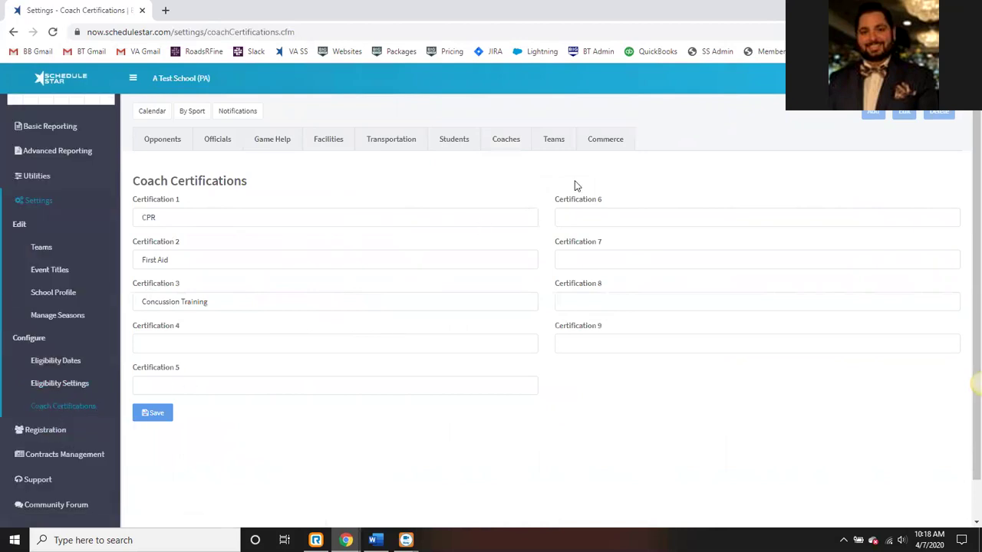
{"action": "left_click", "coordinate": [612, 136]}
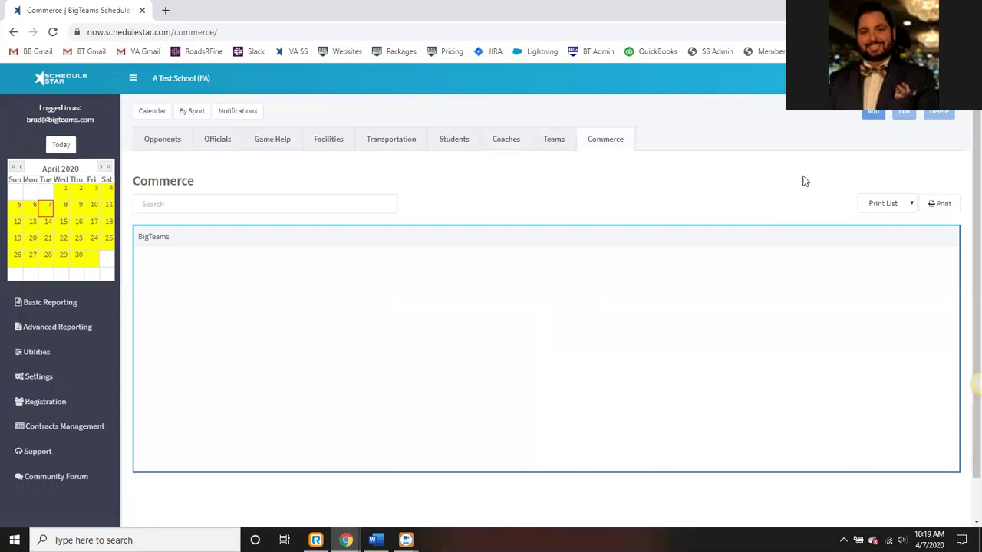
Preview the Add Commerce form, close it unsaved, and jump to today's events, April 7th 2020
{"action": "left_click", "coordinate": [873, 113]}
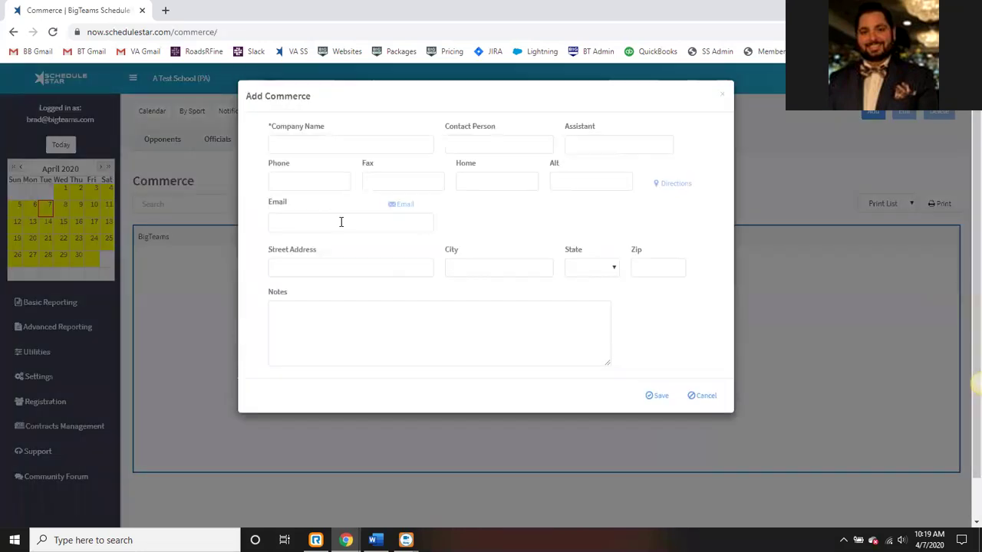
{"action": "left_click", "coordinate": [335, 145]}
{"action": "left_click", "coordinate": [399, 122]}
{"action": "left_click", "coordinate": [724, 98]}
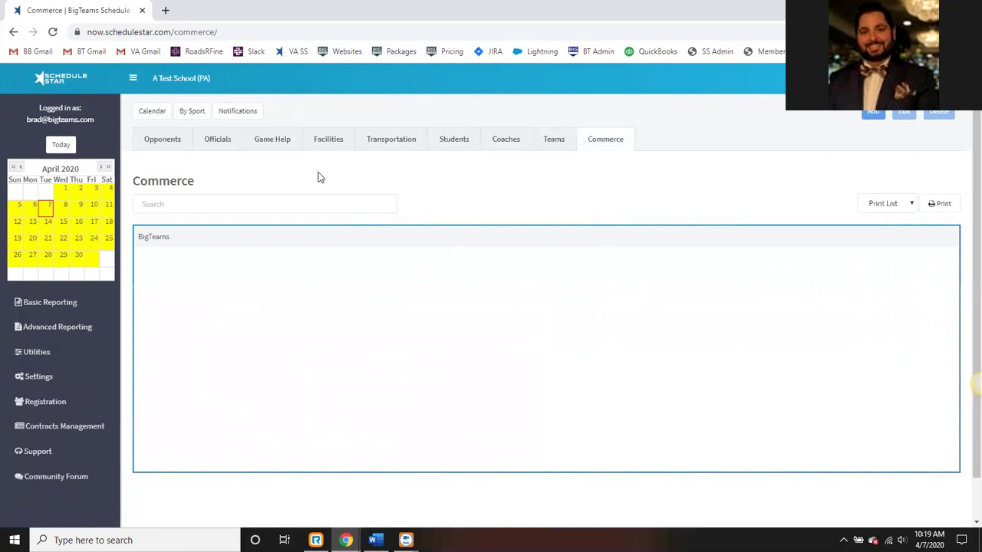
{"action": "left_click", "coordinate": [60, 146]}
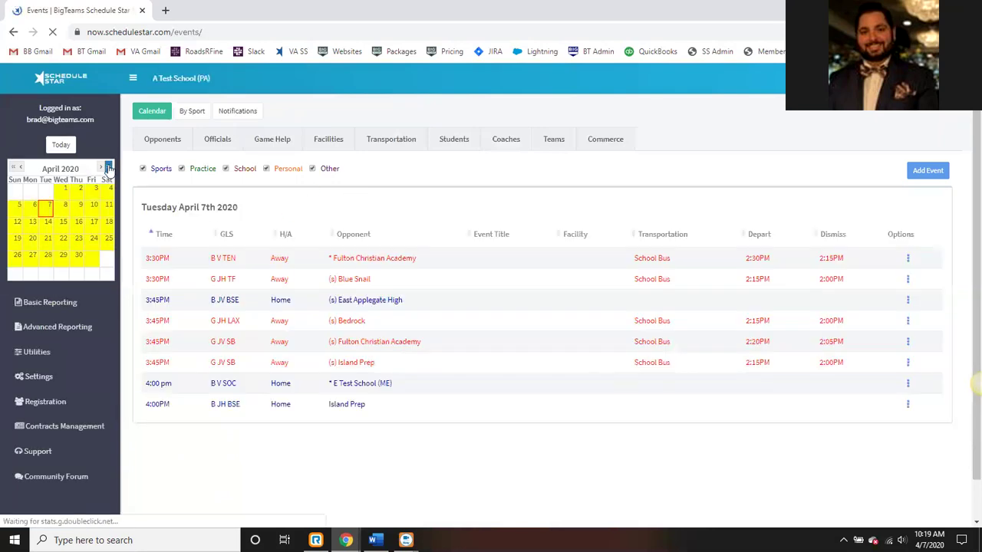
Advance the mini calendar to April 2025 and begin a new event on 04/07/2025
{"action": "left_click", "coordinate": [108, 168]}
{"action": "left_click", "coordinate": [108, 168]}
{"action": "left_click", "coordinate": [108, 168]}
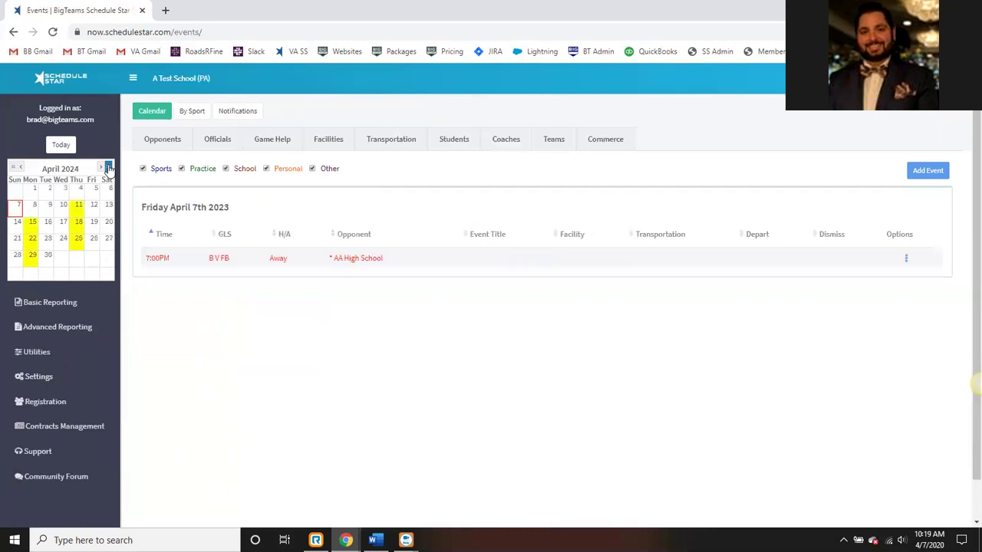
{"action": "left_click", "coordinate": [108, 168]}
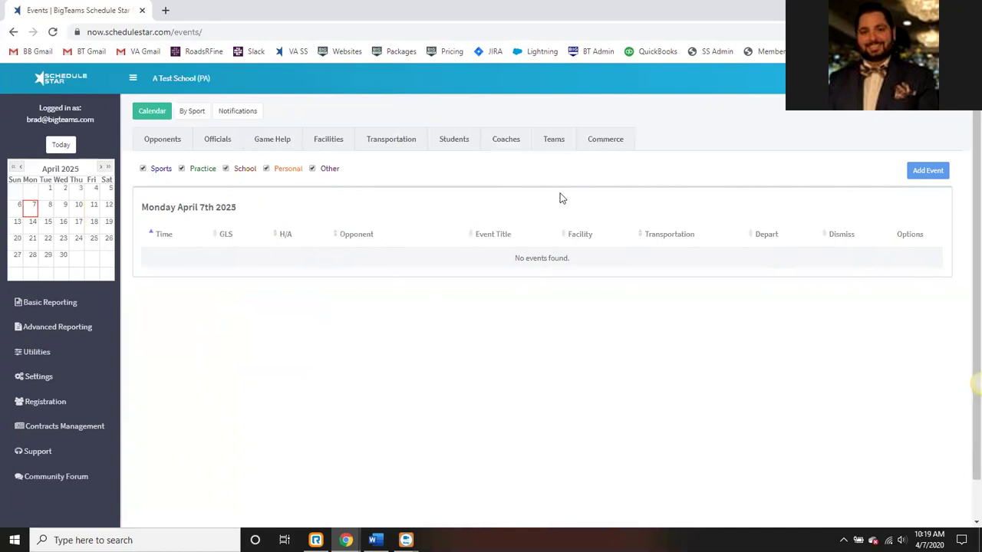
{"action": "left_click", "coordinate": [928, 172]}
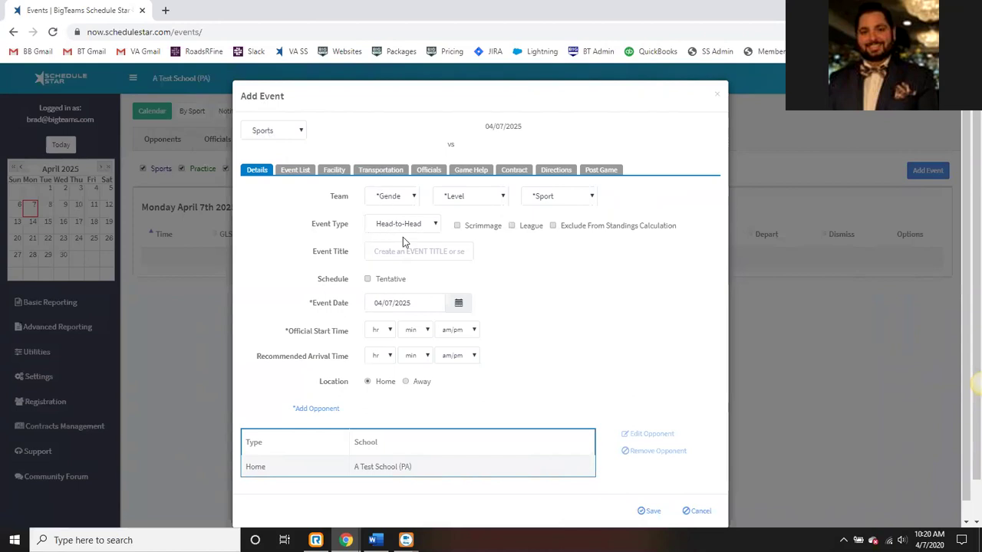
Set the event's team to Boys Varsity Basketball
{"action": "scroll", "coordinate": [403, 242], "scroll_direction": "down", "scroll_amount": 1}
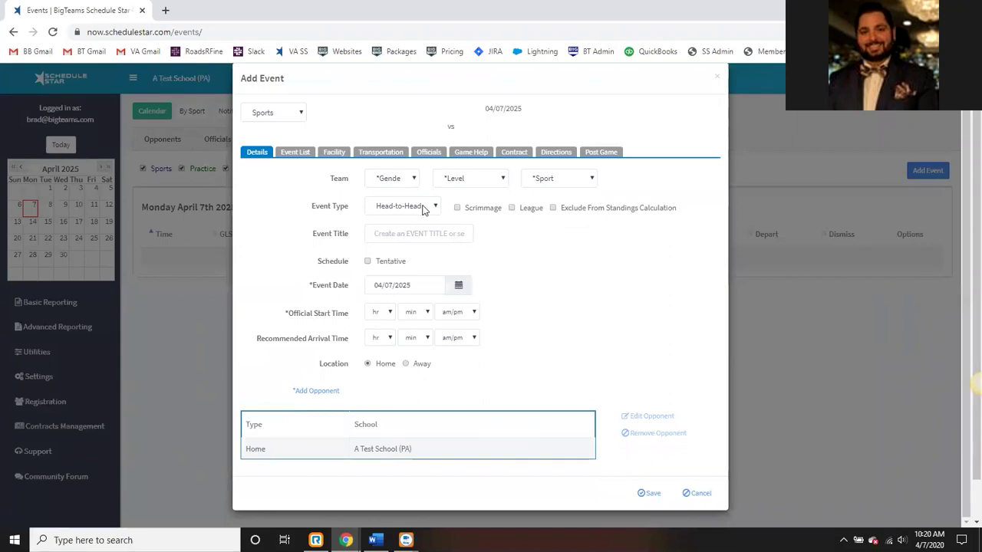
{"action": "left_click", "coordinate": [396, 184]}
{"action": "left_click", "coordinate": [389, 199]}
{"action": "left_click", "coordinate": [464, 181]}
{"action": "left_click", "coordinate": [457, 202]}
{"action": "left_click", "coordinate": [564, 184]}
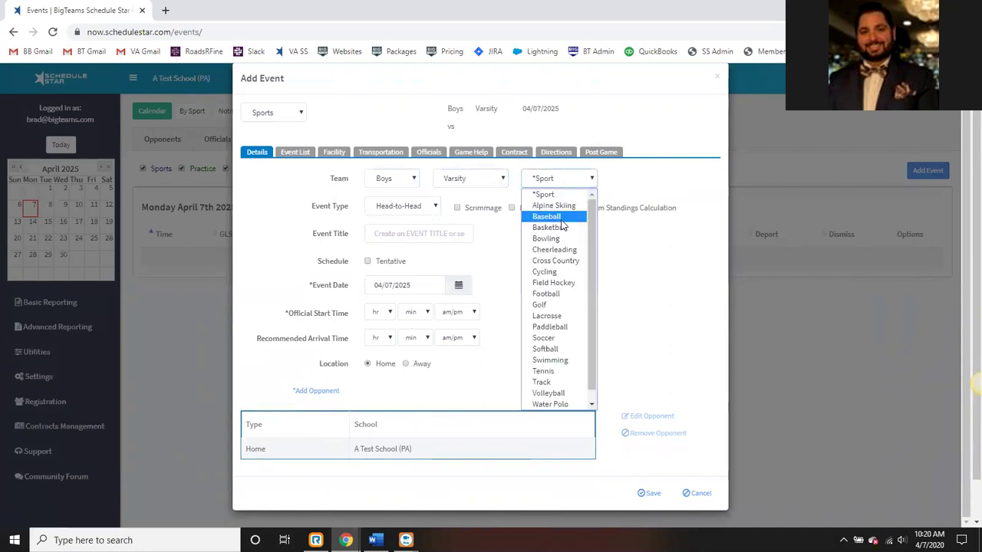
{"action": "left_click", "coordinate": [565, 224]}
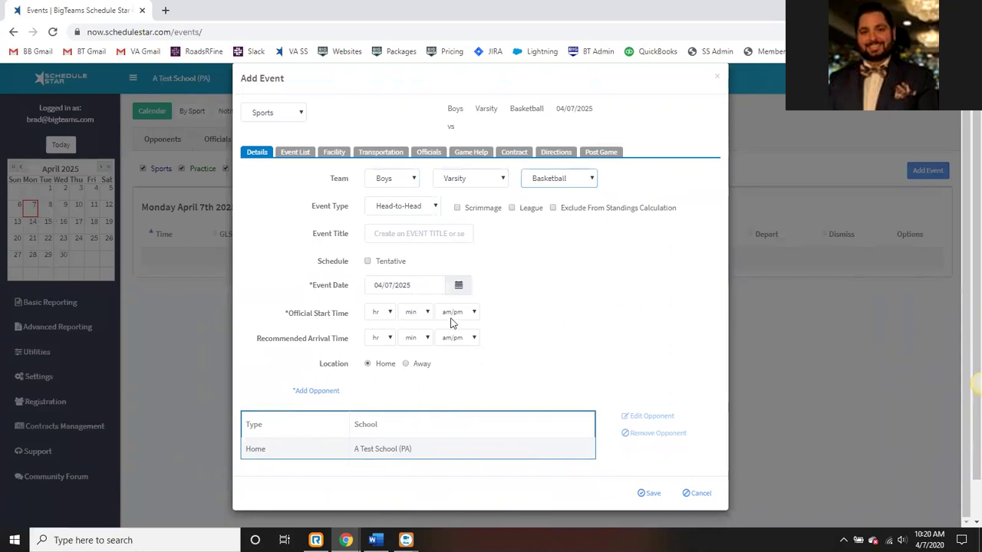
Set the game's start time to 7:30 PM
{"action": "left_click", "coordinate": [377, 313]}
{"action": "left_click", "coordinate": [428, 336]}
{"action": "left_click", "coordinate": [422, 313]}
{"action": "left_click", "coordinate": [467, 313]}
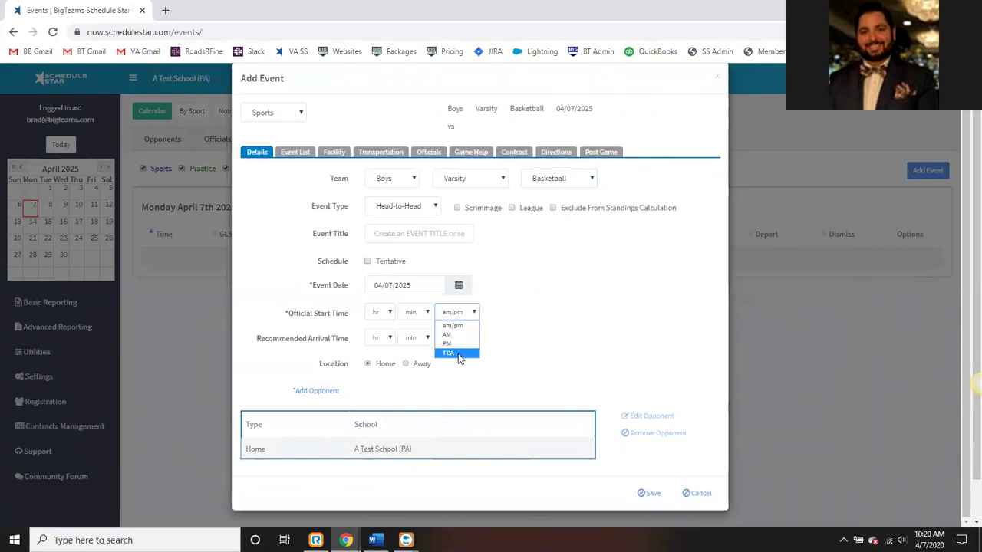
{"action": "left_click", "coordinate": [532, 342]}
{"action": "left_click", "coordinate": [377, 313]}
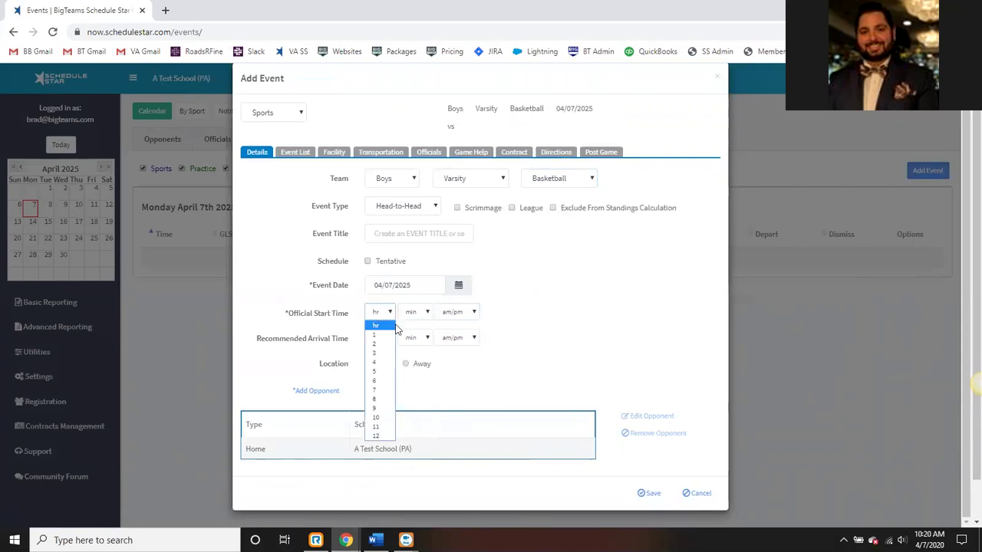
{"action": "left_click", "coordinate": [383, 390]}
{"action": "left_click", "coordinate": [422, 313]}
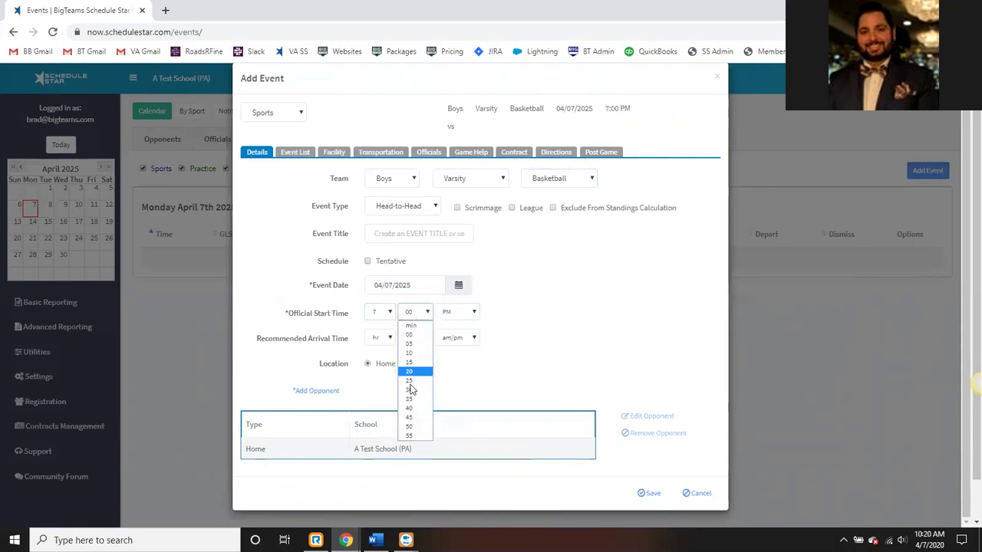
{"action": "key", "text": "Return"}
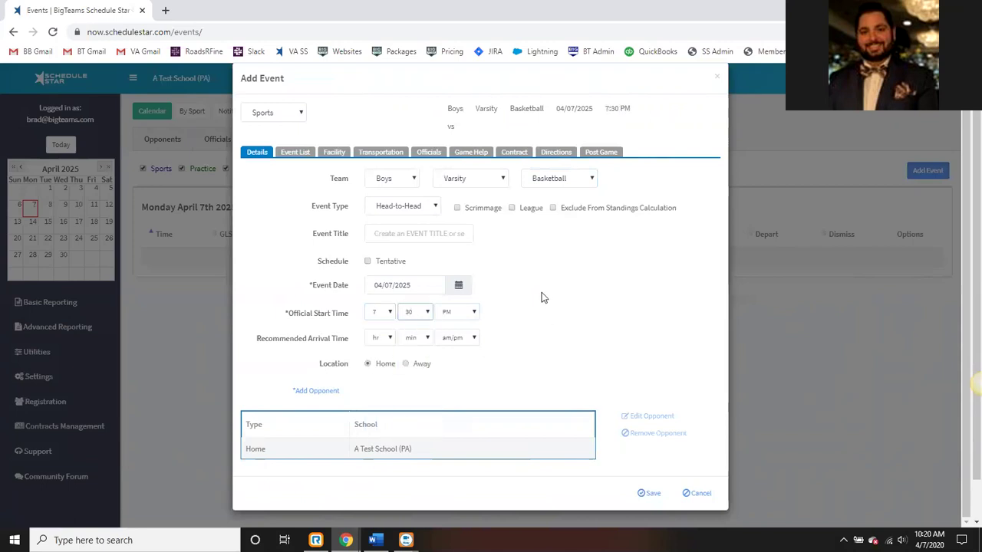
Add B Test School as the away opponent and save the game
{"action": "scroll", "coordinate": [591, 272], "scroll_direction": "down", "scroll_amount": 1}
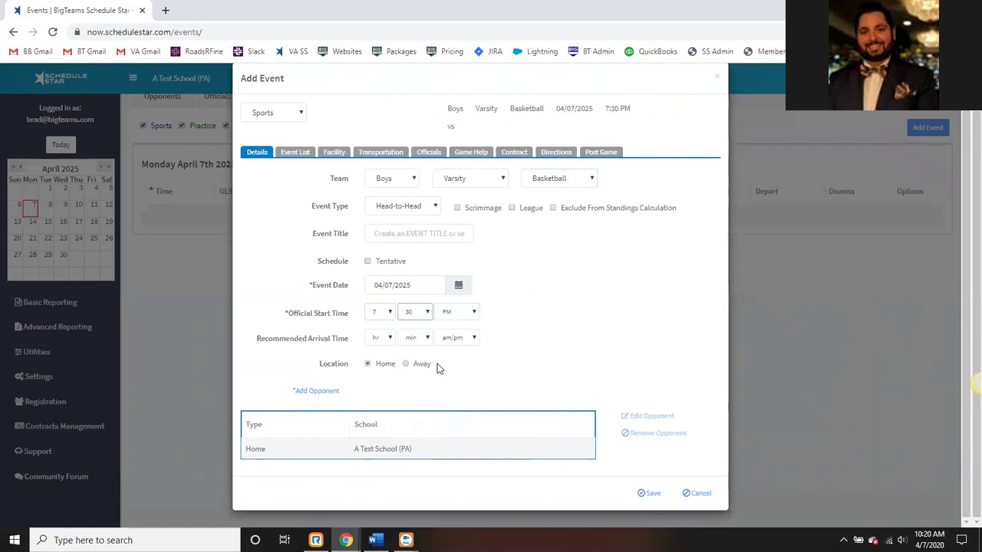
{"action": "left_click", "coordinate": [367, 364]}
{"action": "left_click", "coordinate": [315, 392]}
{"action": "left_click", "coordinate": [426, 390]}
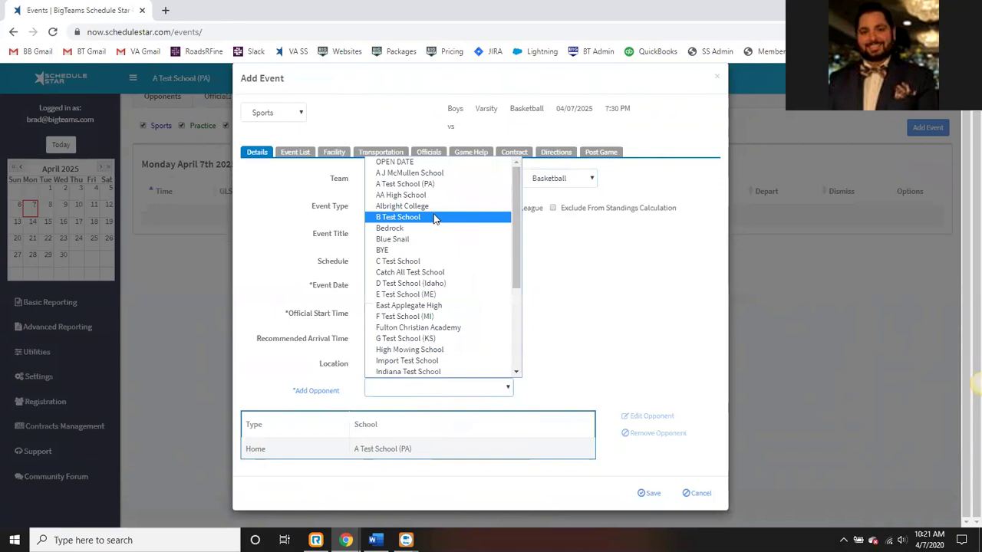
{"action": "left_click", "coordinate": [411, 220]}
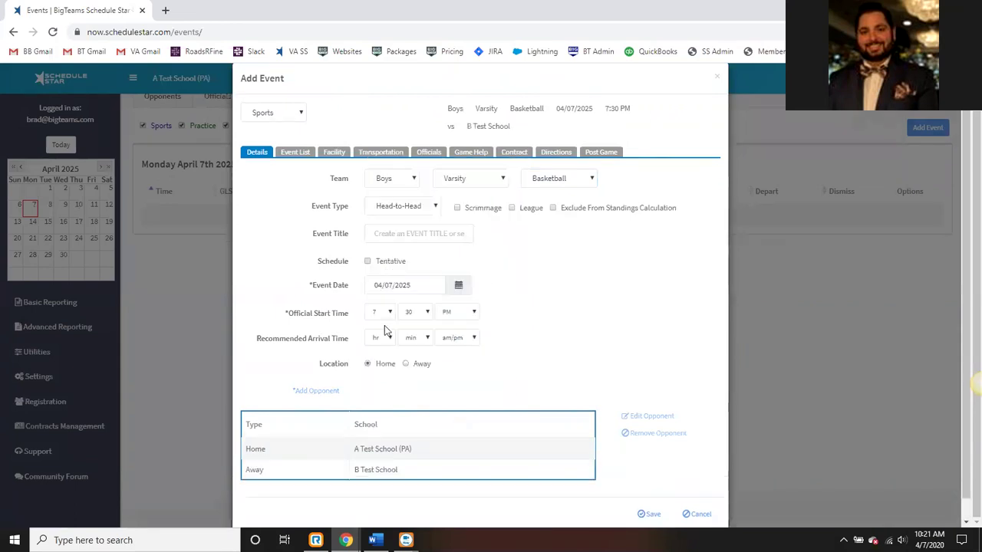
{"action": "scroll", "coordinate": [529, 382], "scroll_direction": "down", "scroll_amount": 1}
{"action": "left_click", "coordinate": [658, 493]}
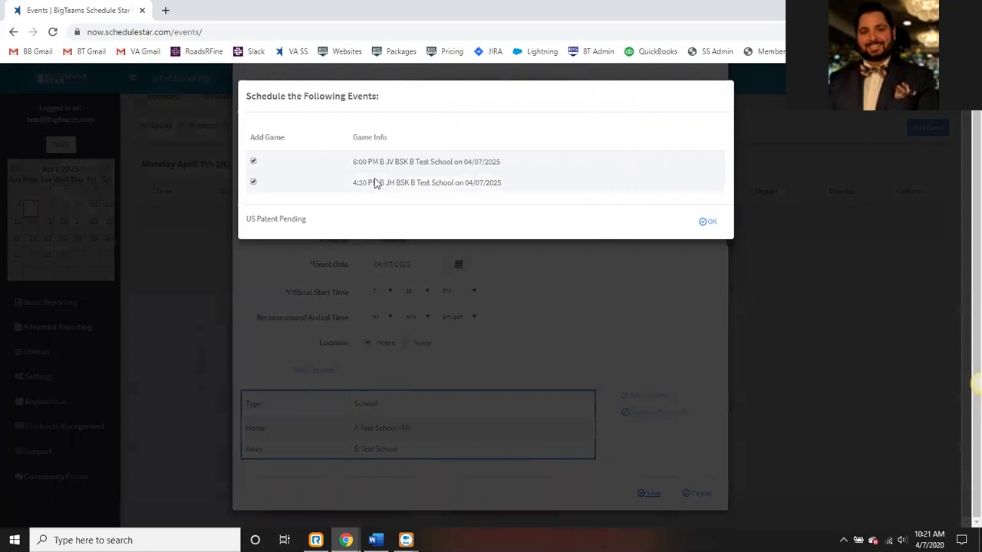
Save the varsity game versus B Test School without adding the JV or junior high games
{"action": "left_click", "coordinate": [254, 163]}
{"action": "left_click", "coordinate": [255, 183]}
{"action": "left_click", "coordinate": [707, 222]}
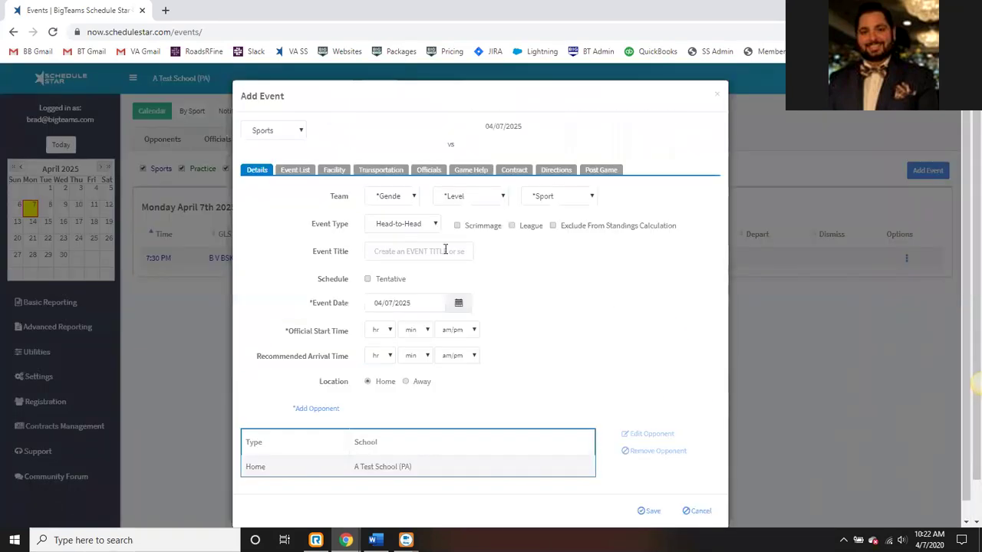
Make the event a Meet for the Coed Varsity Track team
{"action": "left_click", "coordinate": [394, 224]}
{"action": "left_click", "coordinate": [387, 251]}
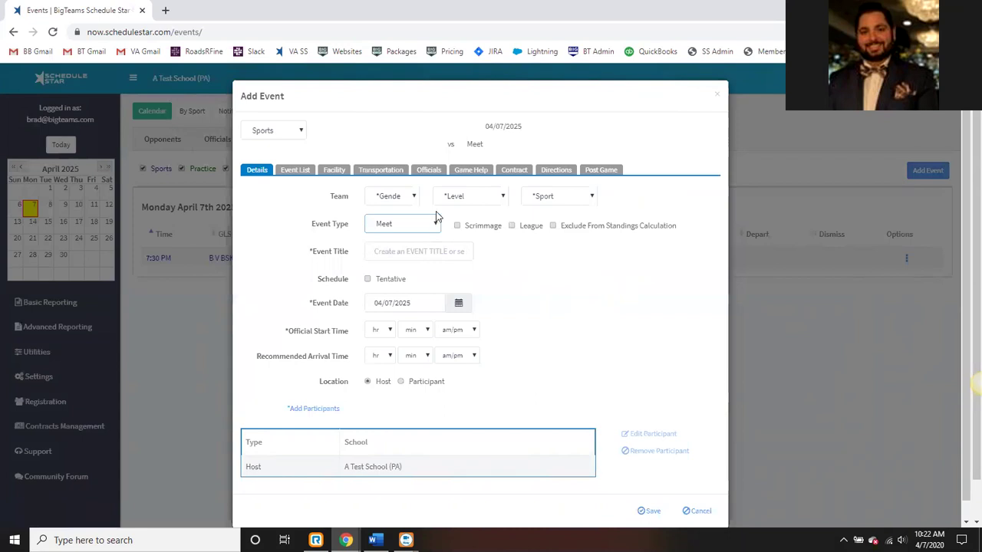
{"action": "left_click", "coordinate": [396, 198]}
{"action": "left_click", "coordinate": [384, 245]}
{"action": "left_click", "coordinate": [475, 201]}
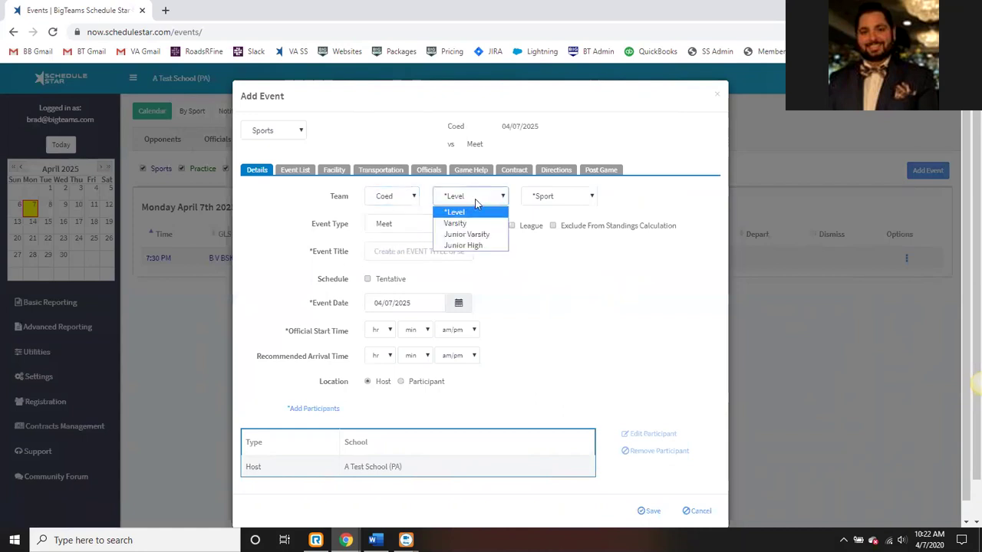
{"action": "left_click", "coordinate": [455, 224]}
{"action": "left_click", "coordinate": [562, 199]}
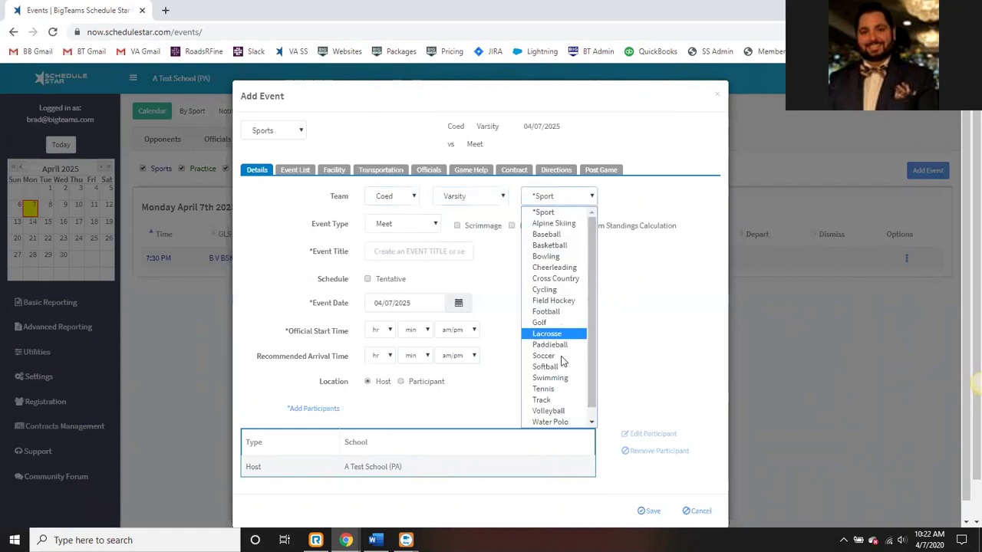
{"action": "left_click", "coordinate": [546, 401]}
Title the event 'Test Event Title' with a 3:00 PM start time
{"action": "left_click", "coordinate": [371, 251]}
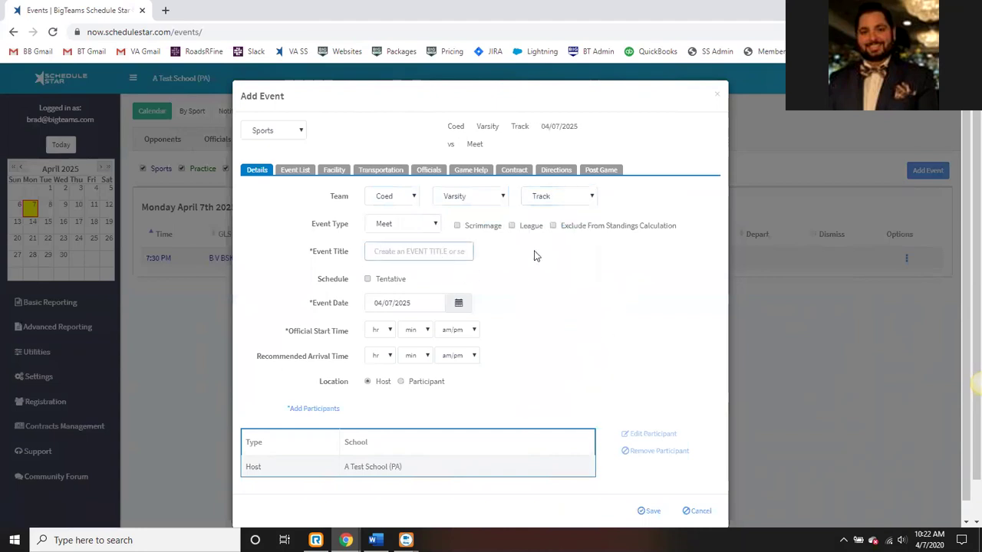
{"action": "type", "text": "Test"}
{"action": "type", "text": "E"}
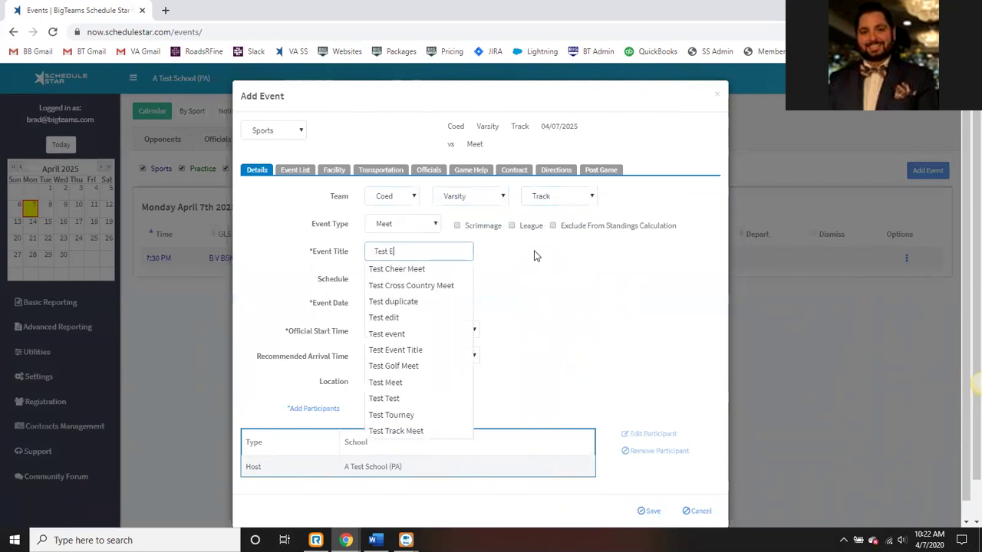
{"action": "type", "text": "vent Title"}
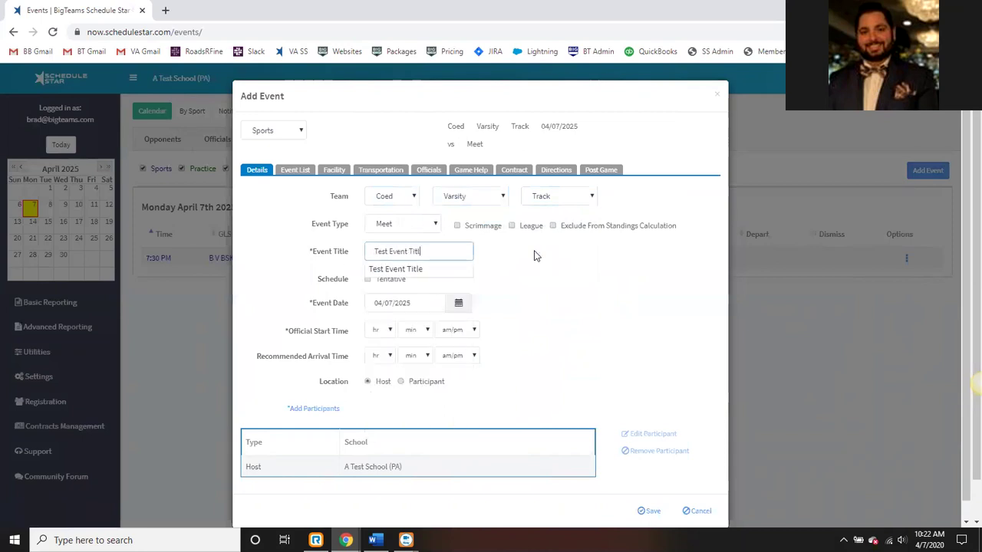
{"action": "left_click", "coordinate": [529, 288]}
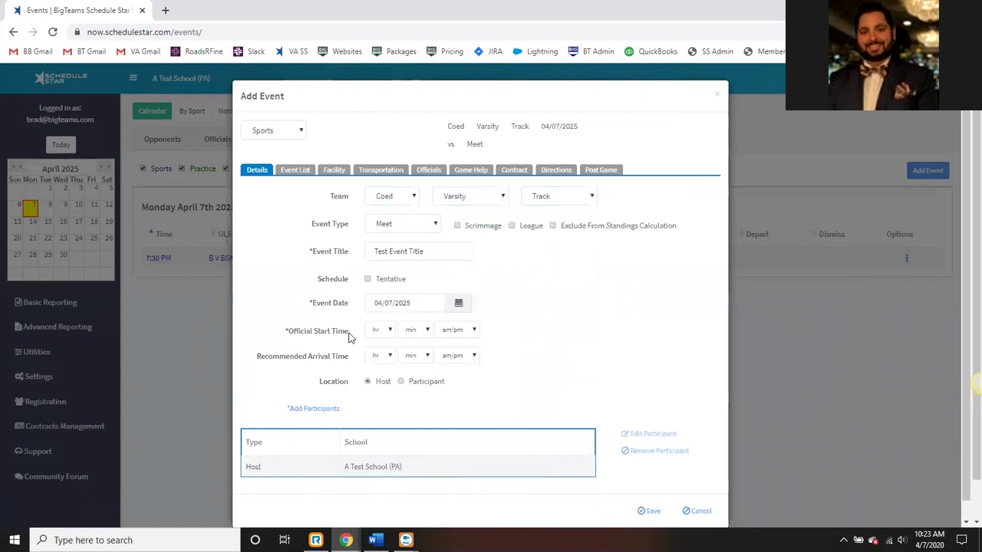
{"action": "left_click", "coordinate": [378, 329]}
{"action": "left_click", "coordinate": [377, 371]}
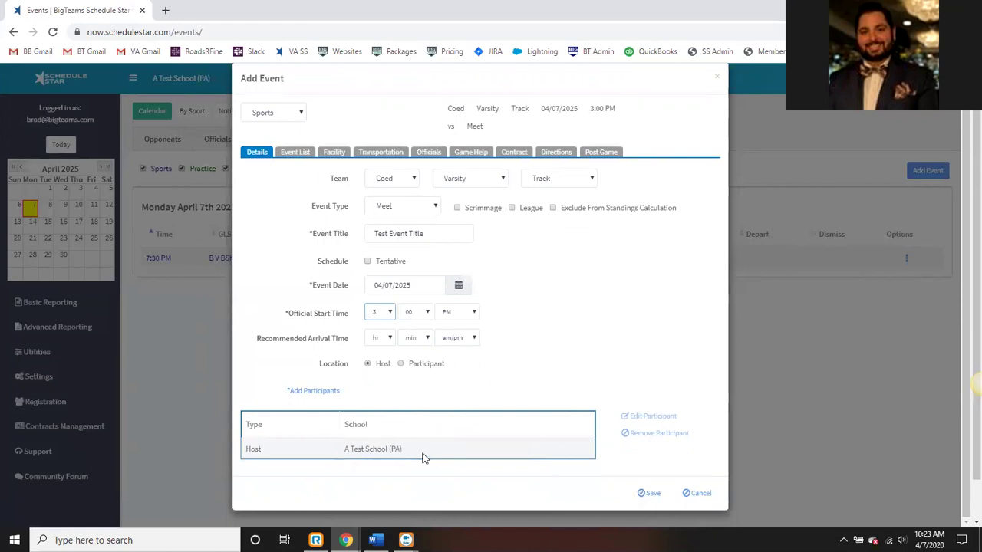
Add B Test School and C Test School as participants, make B Test School host, and save
{"action": "left_click", "coordinate": [319, 391]}
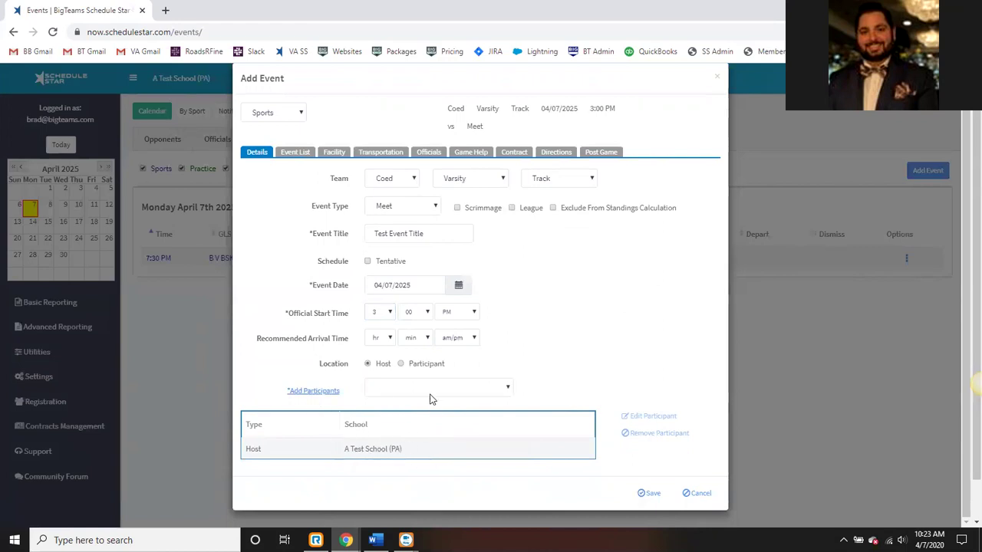
{"action": "left_click", "coordinate": [428, 392]}
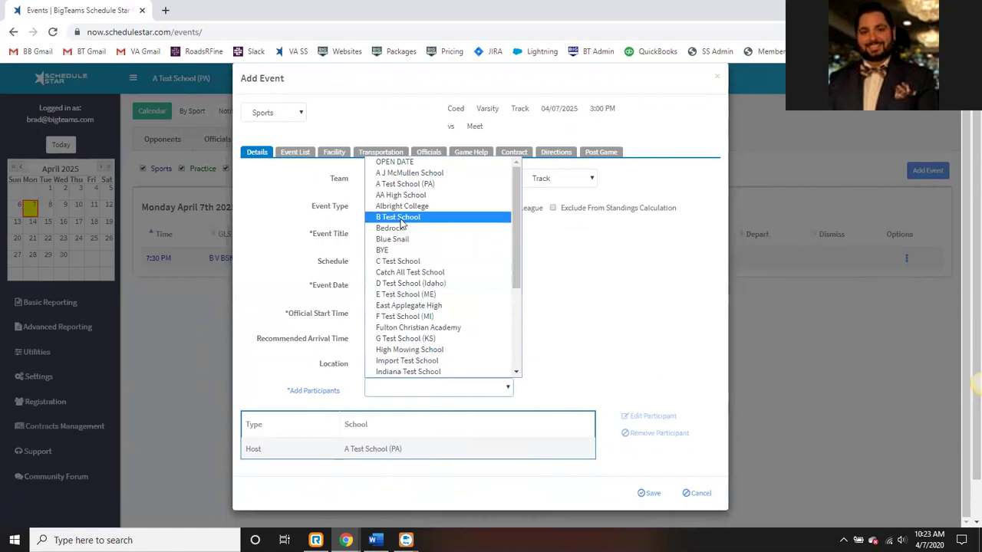
{"action": "left_click", "coordinate": [398, 217]}
{"action": "left_click", "coordinate": [313, 391]}
{"action": "left_click", "coordinate": [397, 391]}
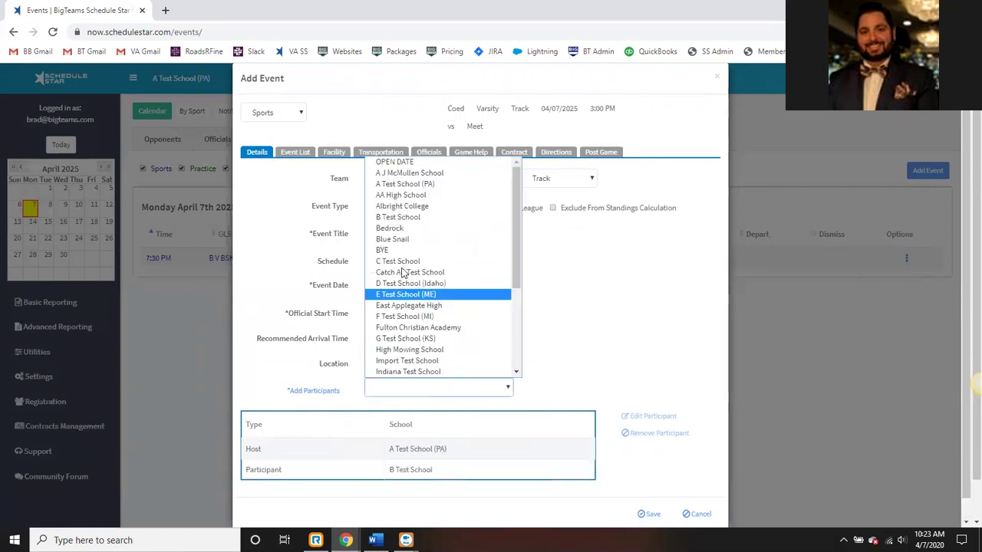
{"action": "left_click", "coordinate": [398, 262]}
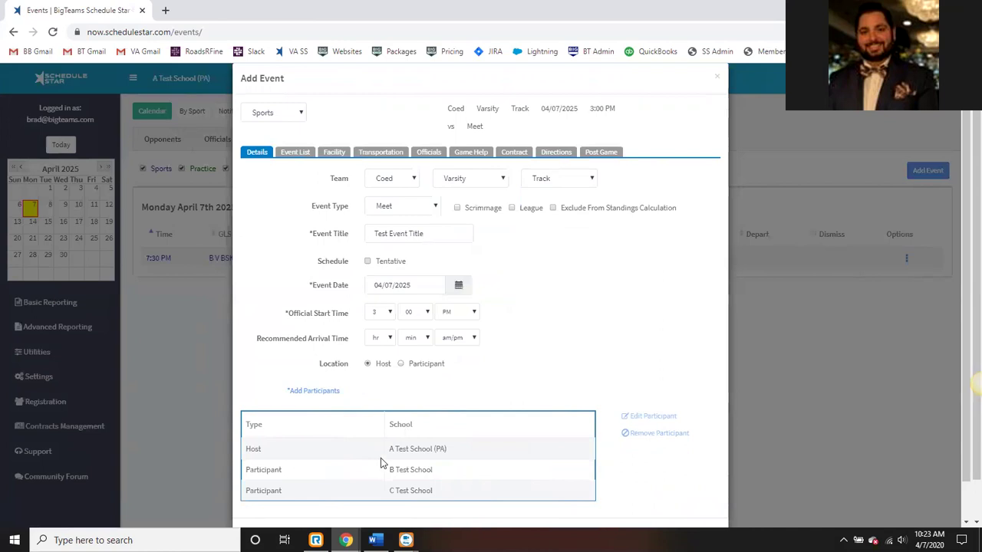
{"action": "left_click", "coordinate": [404, 472]}
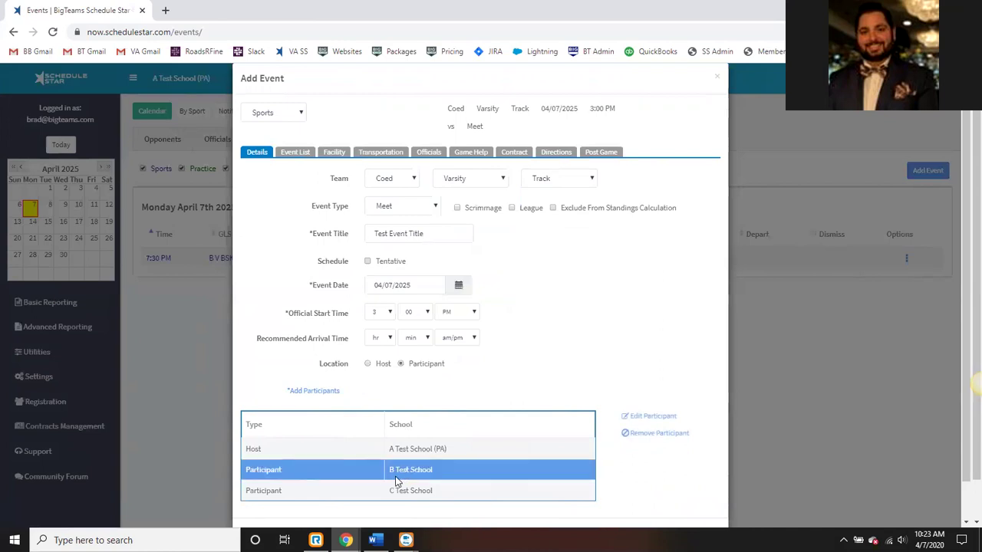
{"action": "left_click", "coordinate": [368, 365]}
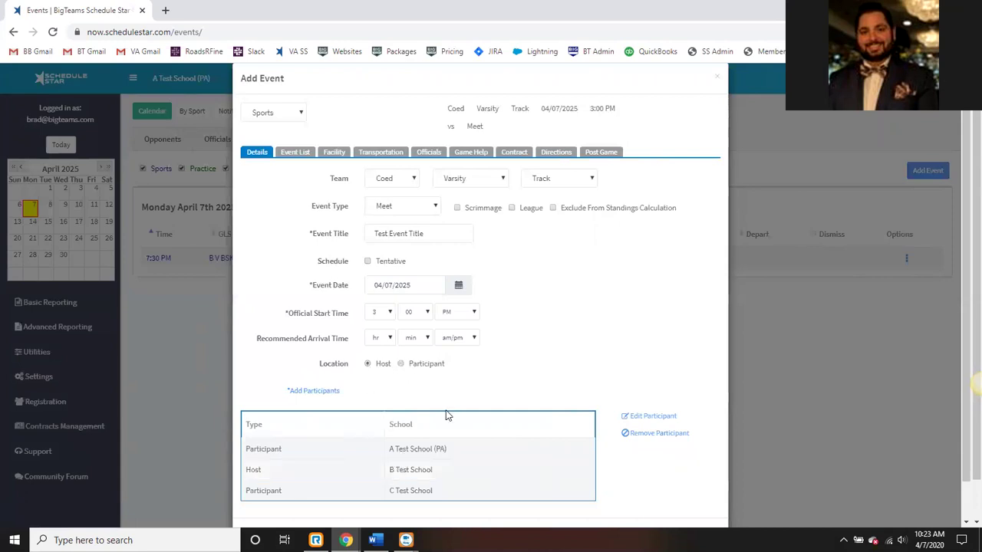
{"action": "scroll", "coordinate": [521, 407], "scroll_direction": "down", "scroll_amount": 1}
{"action": "left_click", "coordinate": [649, 493]}
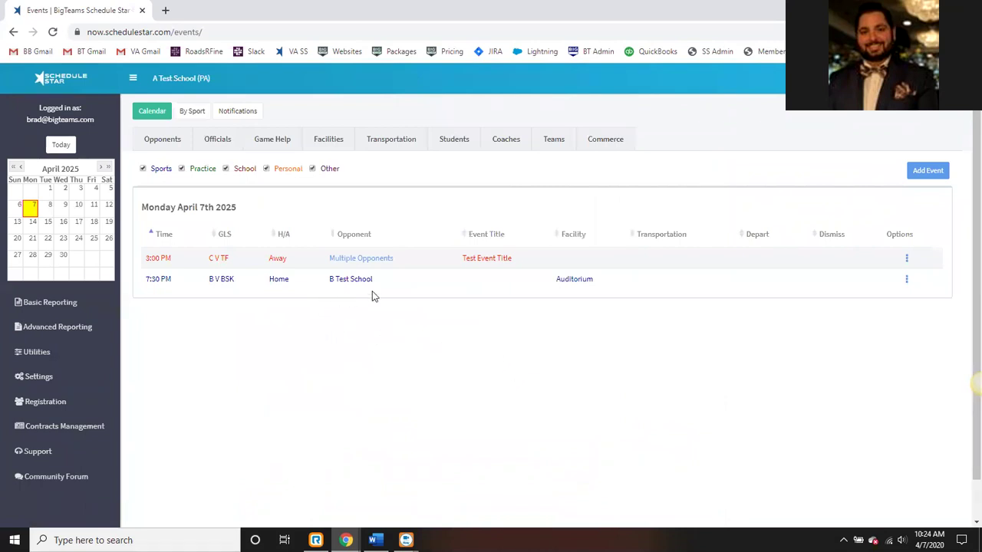
Delete the basketball game and the track meet from Monday April 7th 2025
{"action": "mouse_move", "coordinate": [346, 259]}
{"action": "left_click", "coordinate": [907, 280]}
{"action": "left_click", "coordinate": [858, 326]}
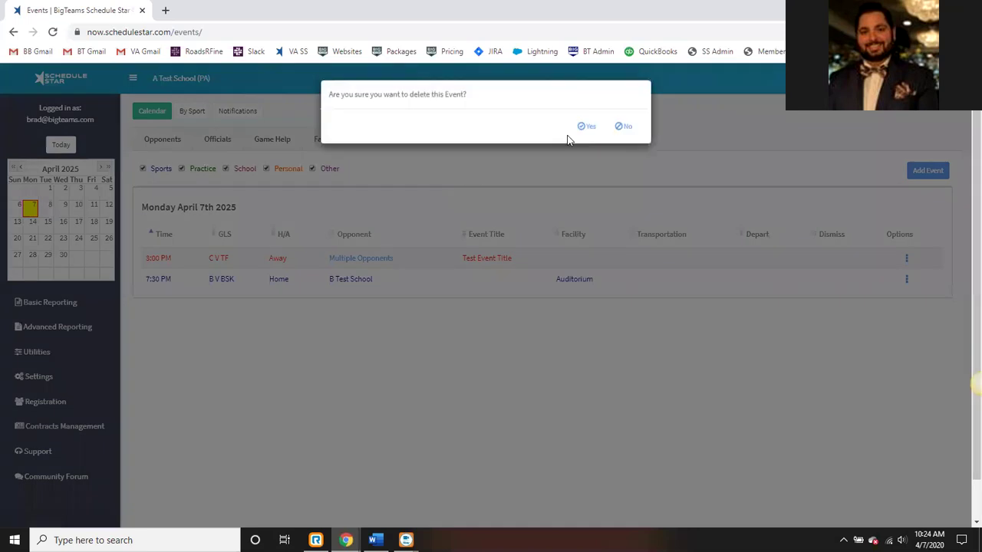
{"action": "left_click", "coordinate": [587, 126]}
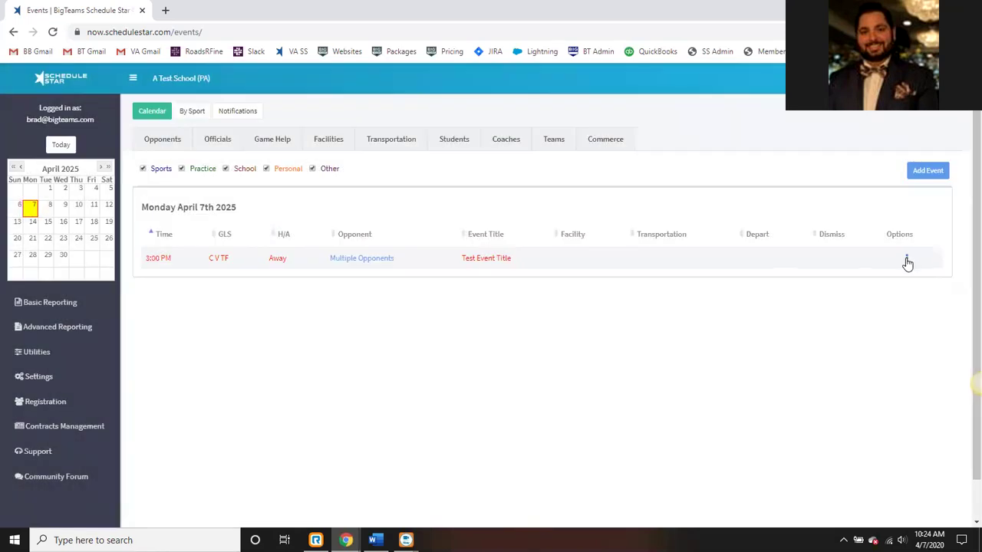
{"action": "left_click", "coordinate": [907, 260]}
{"action": "left_click", "coordinate": [851, 306]}
{"action": "left_click", "coordinate": [587, 126]}
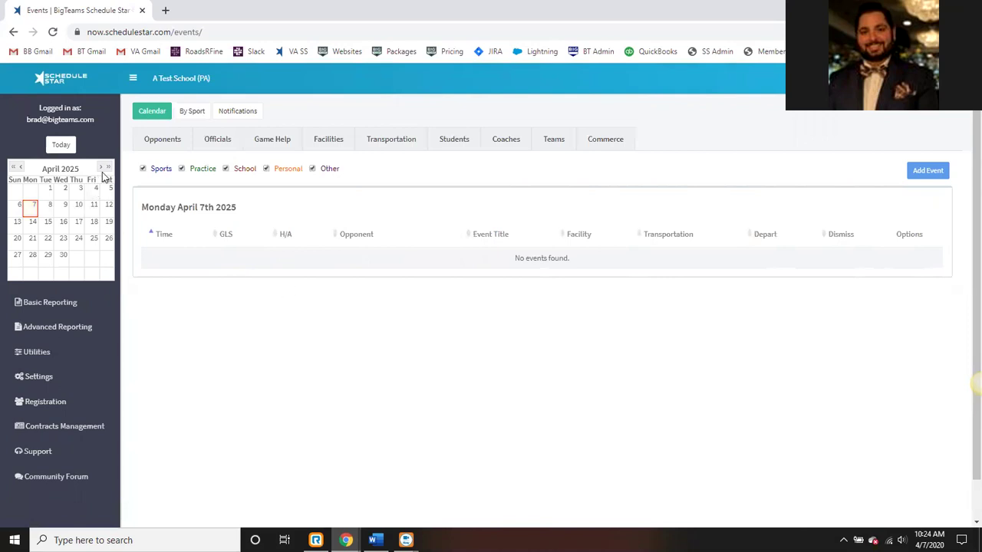
Return the calendar to today in April 2020 and open Event Reports under Basic Reporting
{"action": "left_click", "coordinate": [62, 144]}
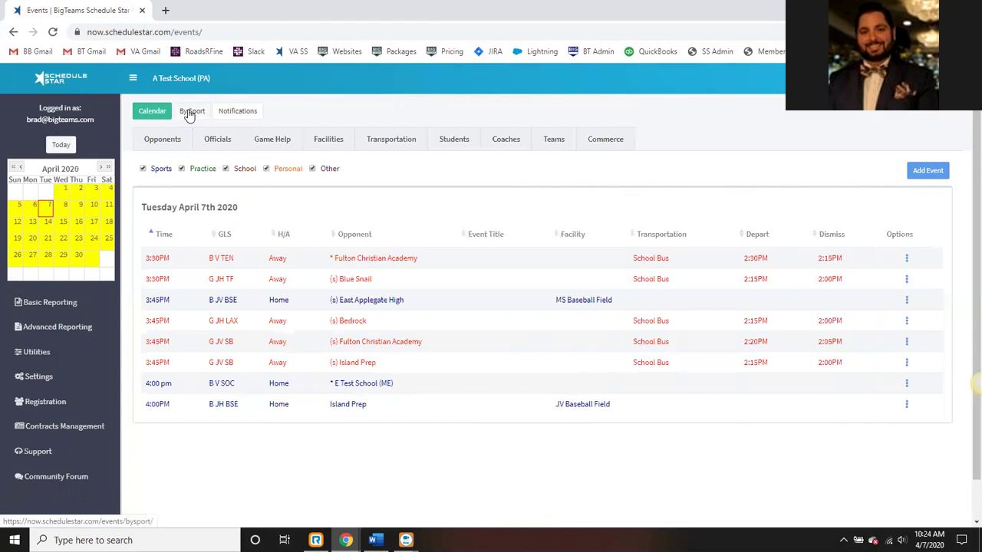
{"action": "left_click", "coordinate": [53, 305]}
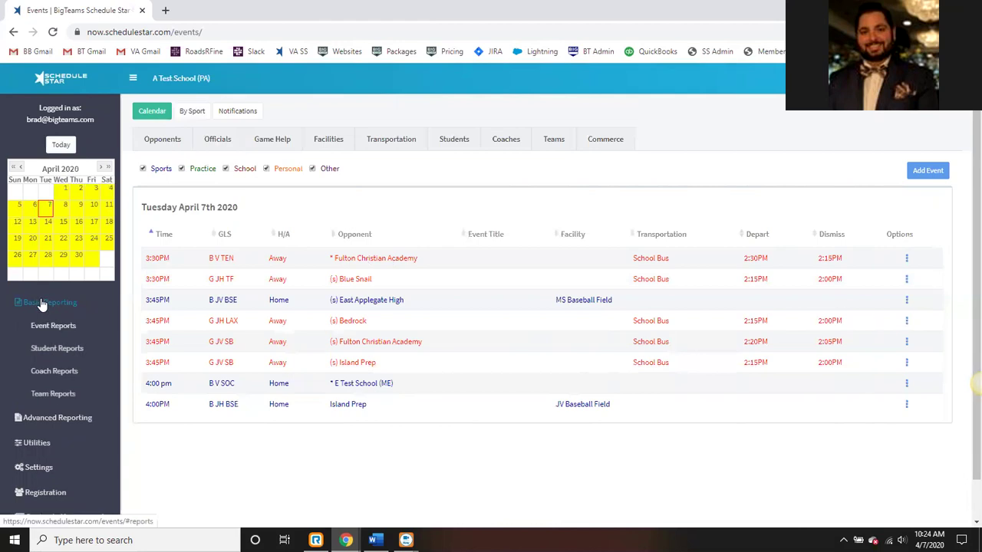
{"action": "left_click", "coordinate": [53, 329]}
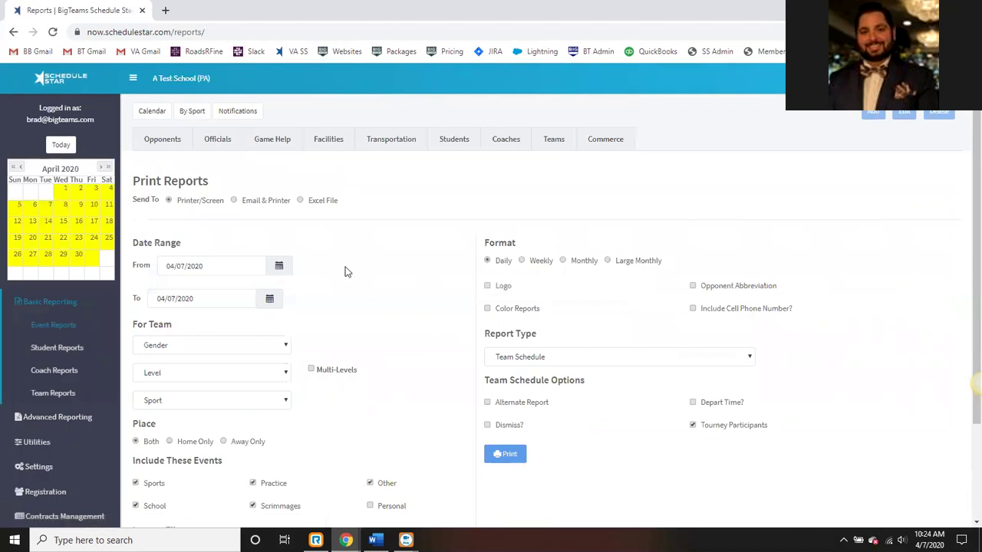
Set the report date range from 4/1/2020 to 4/30/2020
{"action": "left_click_drag", "start_coordinate": [213, 266], "coordinate": [129, 265]}
{"action": "type", "text": "4/1/2020"}
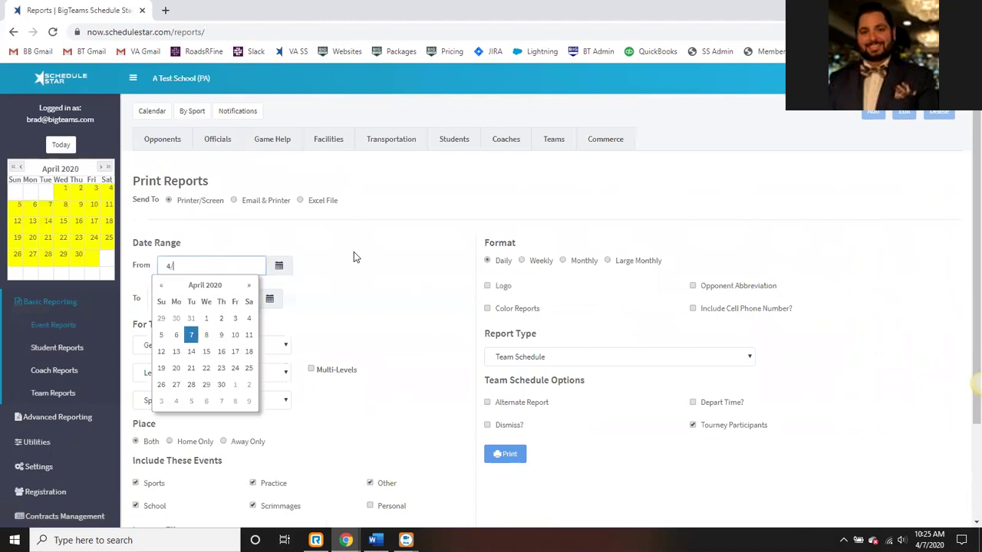
{"action": "left_click", "coordinate": [361, 274]}
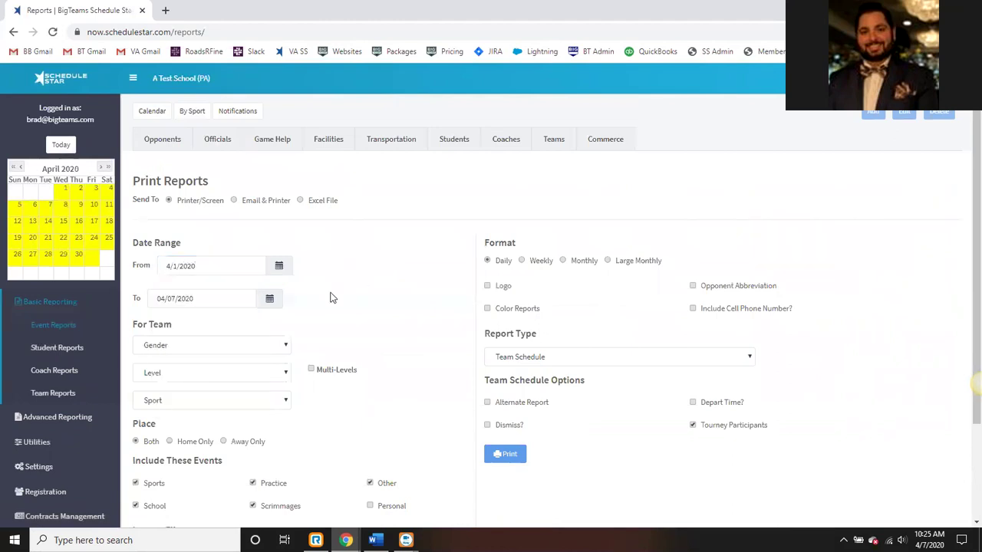
{"action": "left_click", "coordinate": [204, 300]}
{"action": "type", "text": "4/30/2020"}
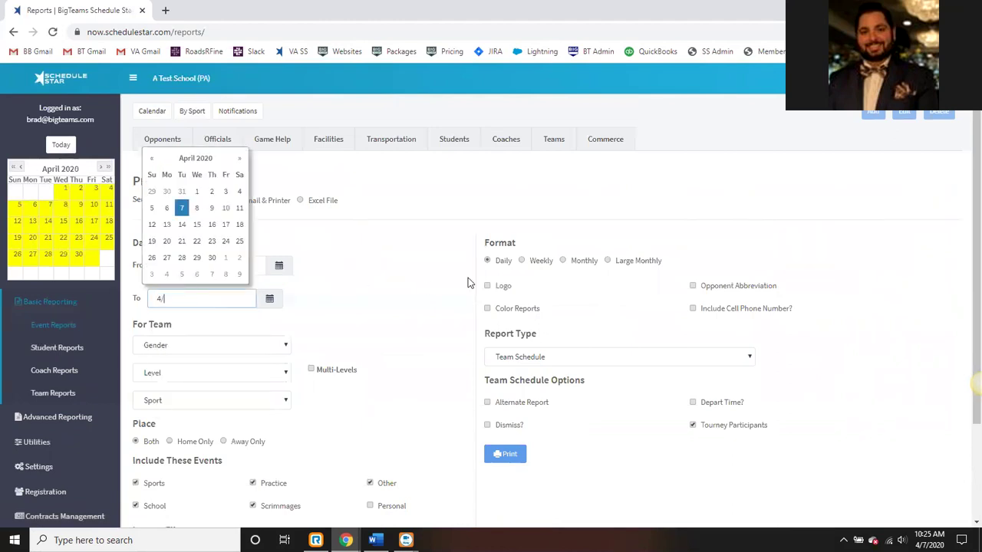
{"action": "left_click", "coordinate": [426, 259]}
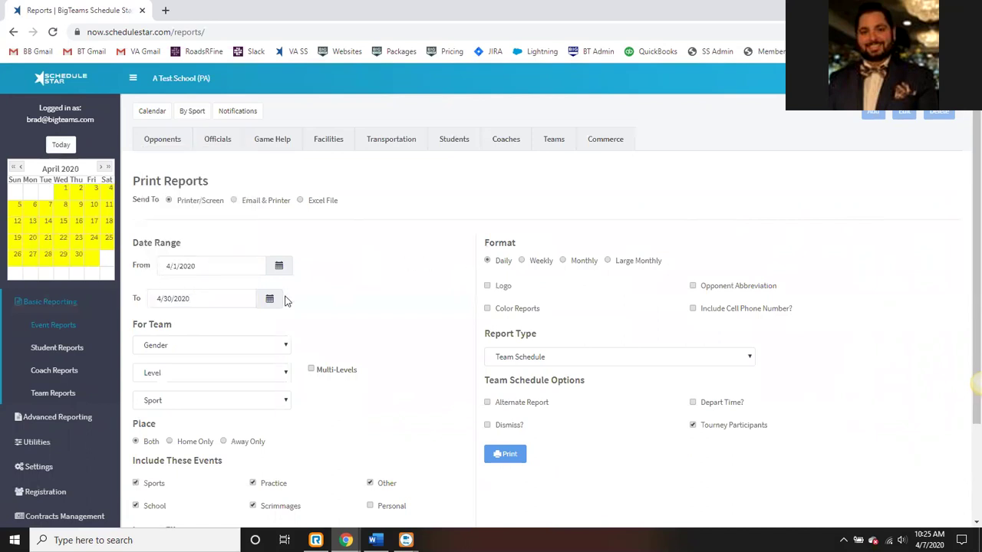
Exclude practices, school events, scrimmages and other events, leaving Sports only, in Monthly format
{"action": "scroll", "coordinate": [366, 288], "scroll_direction": "down", "scroll_amount": 1}
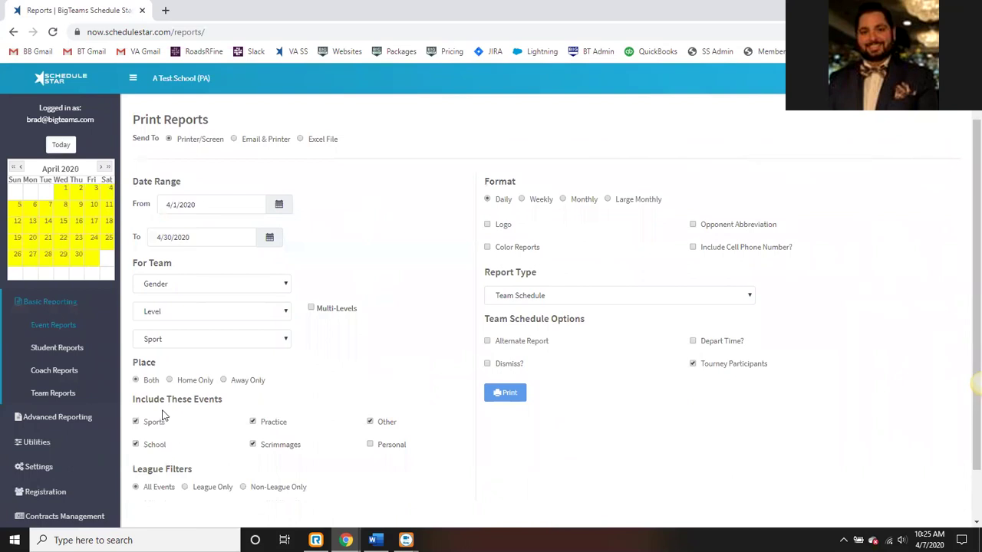
{"action": "left_click", "coordinate": [153, 445]}
{"action": "left_click", "coordinate": [274, 422]}
{"action": "left_click", "coordinate": [270, 445]}
{"action": "left_click", "coordinate": [383, 421]}
{"action": "left_click", "coordinate": [585, 200]}
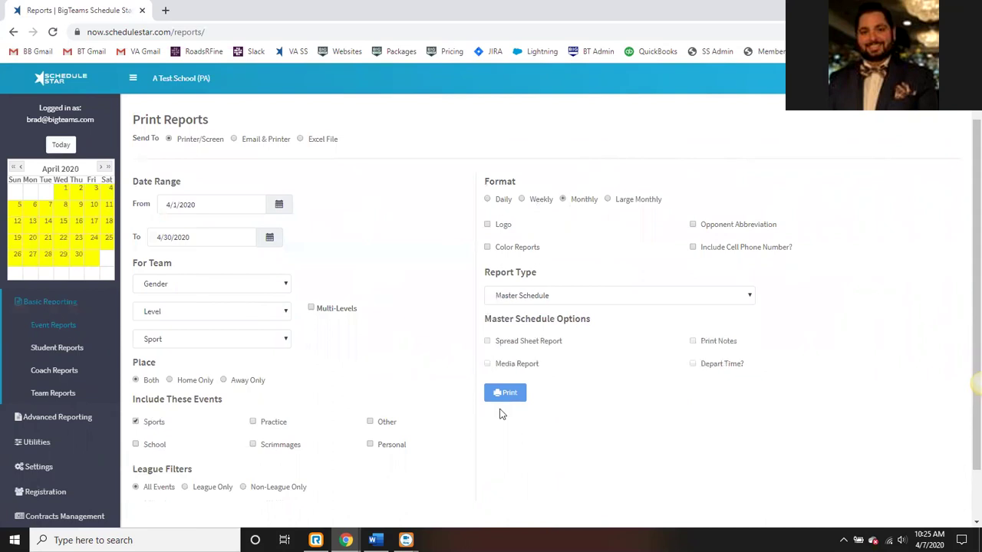
Print the April 2020 monthly master schedule PDF, then enable Color Reports back in the form
{"action": "left_click", "coordinate": [506, 395]}
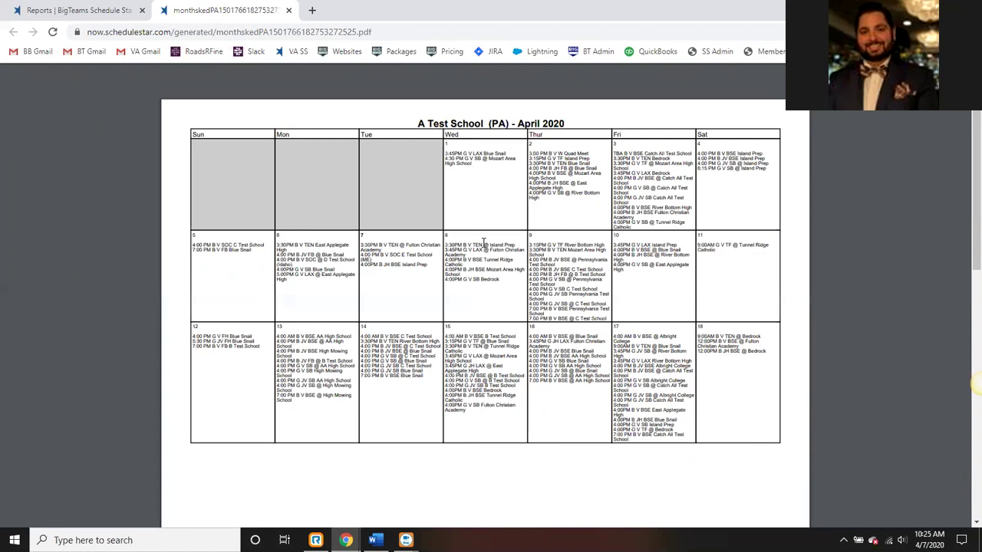
{"action": "scroll", "coordinate": [483, 243], "scroll_direction": "down", "scroll_amount": 3}
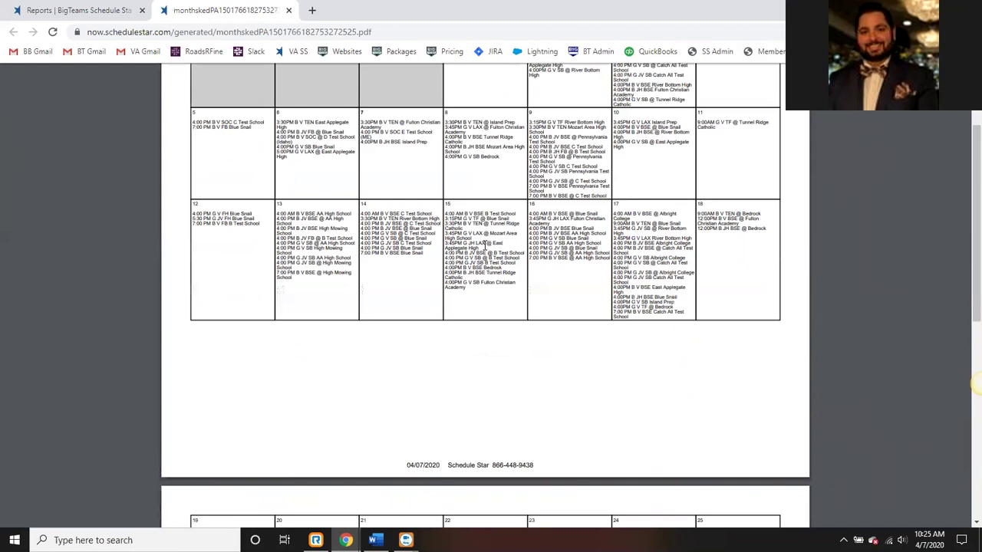
{"action": "scroll", "coordinate": [485, 244], "scroll_direction": "up", "scroll_amount": 2}
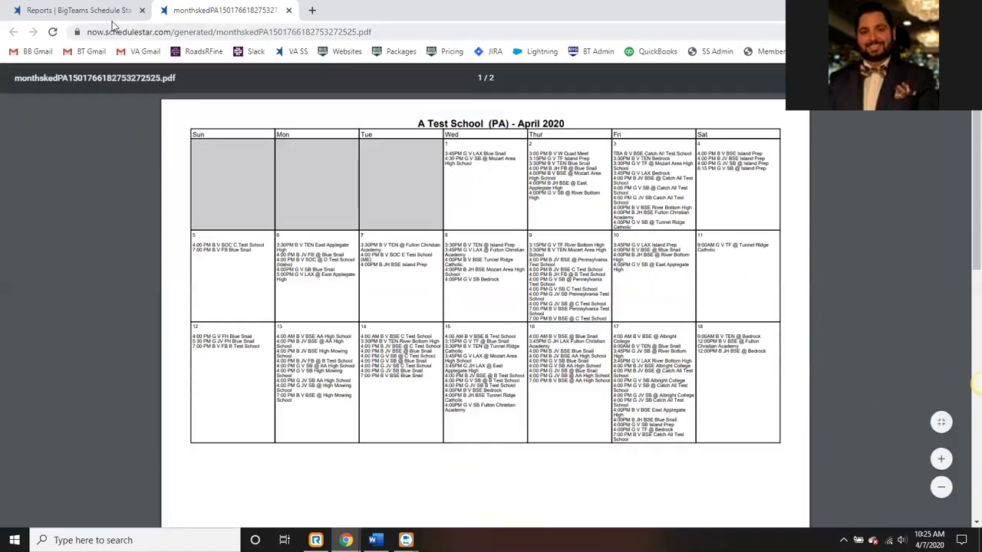
{"action": "left_click", "coordinate": [77, 10]}
{"action": "left_click", "coordinate": [506, 250]}
Print the colour Large Monthly April 2020 calendar, review it, and close both report PDFs
{"action": "left_click", "coordinate": [637, 203]}
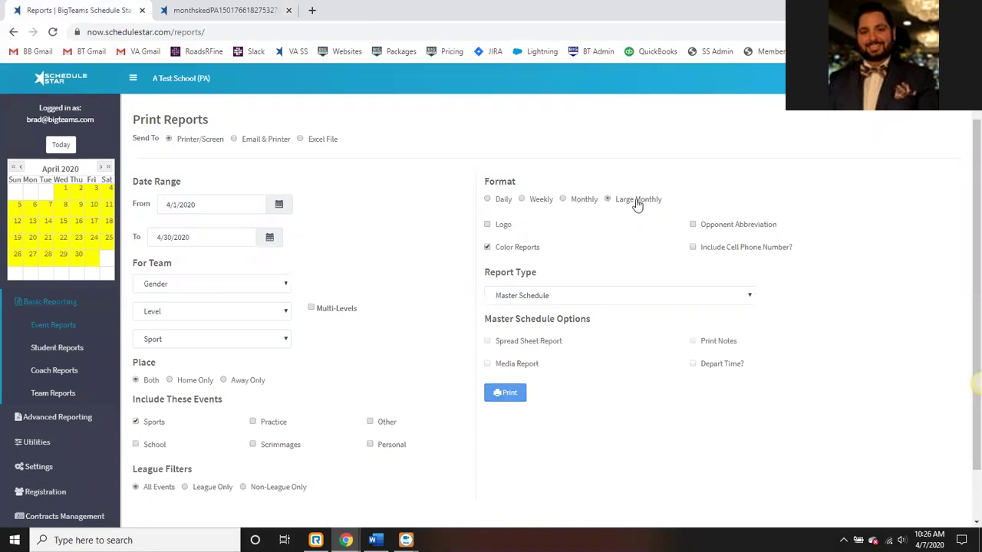
{"action": "left_click", "coordinate": [503, 393]}
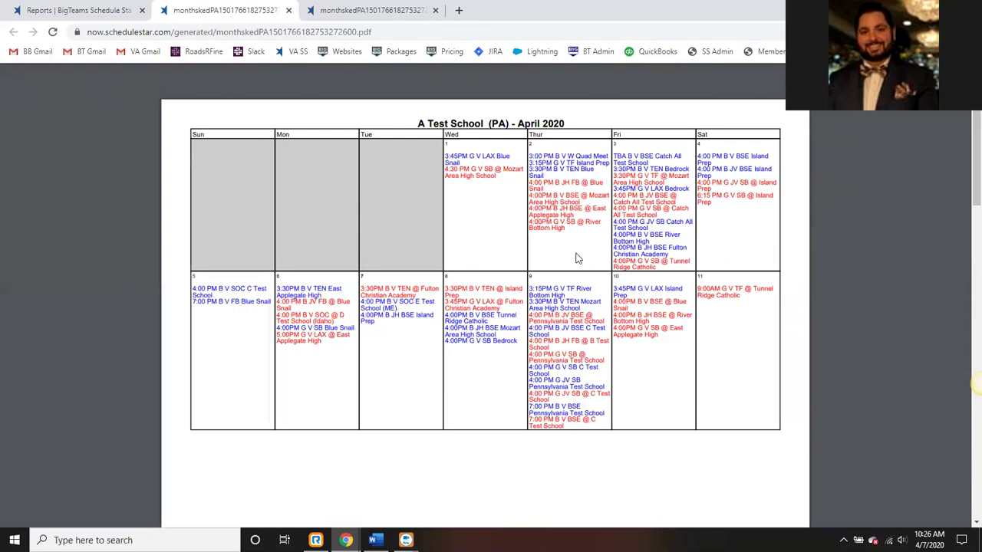
{"action": "scroll", "coordinate": [334, 237], "scroll_direction": "down", "scroll_amount": 5}
{"action": "scroll", "coordinate": [334, 244], "scroll_direction": "down", "scroll_amount": 5}
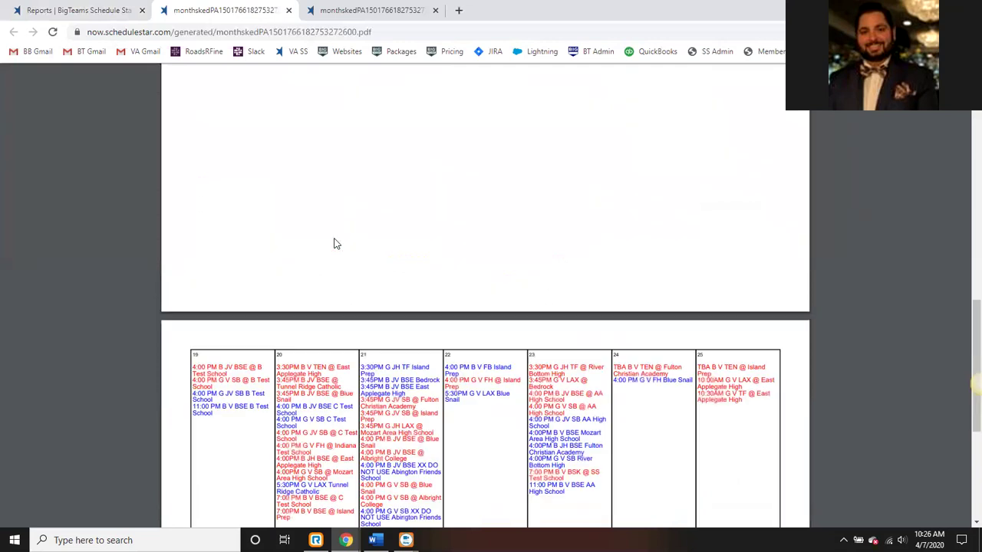
{"action": "scroll", "coordinate": [333, 244], "scroll_direction": "down", "scroll_amount": 3}
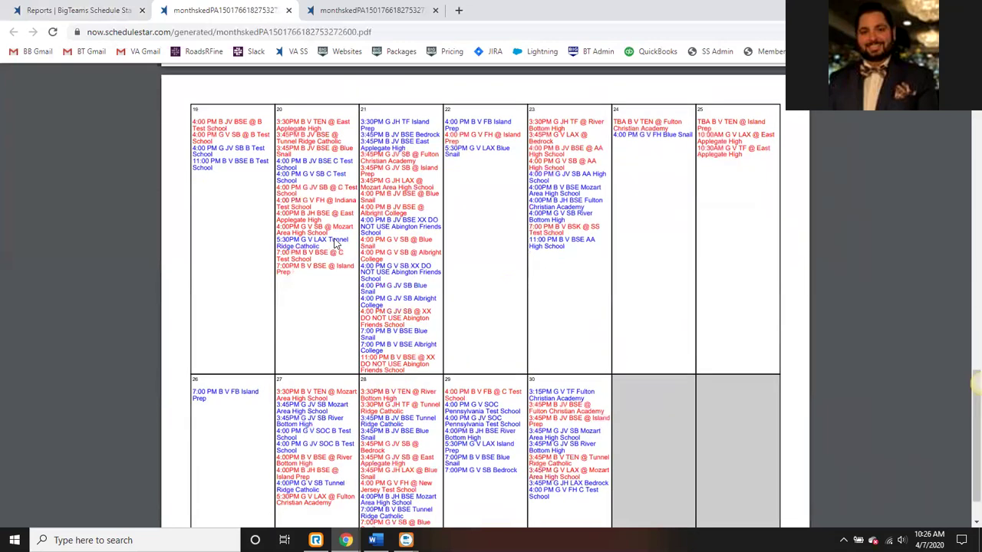
{"action": "scroll", "coordinate": [336, 241], "scroll_direction": "up", "scroll_amount": 15}
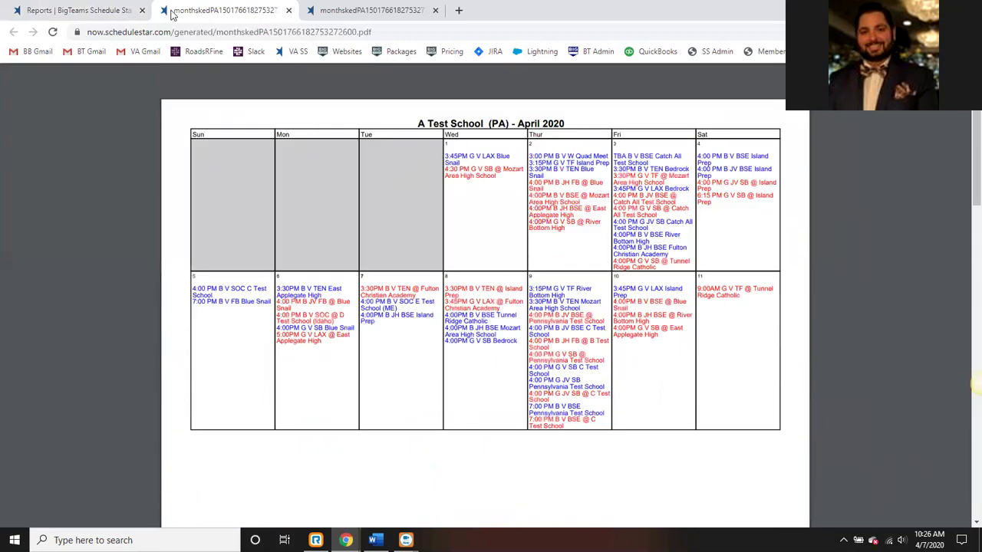
{"action": "left_click", "coordinate": [290, 11]}
{"action": "left_click", "coordinate": [290, 11]}
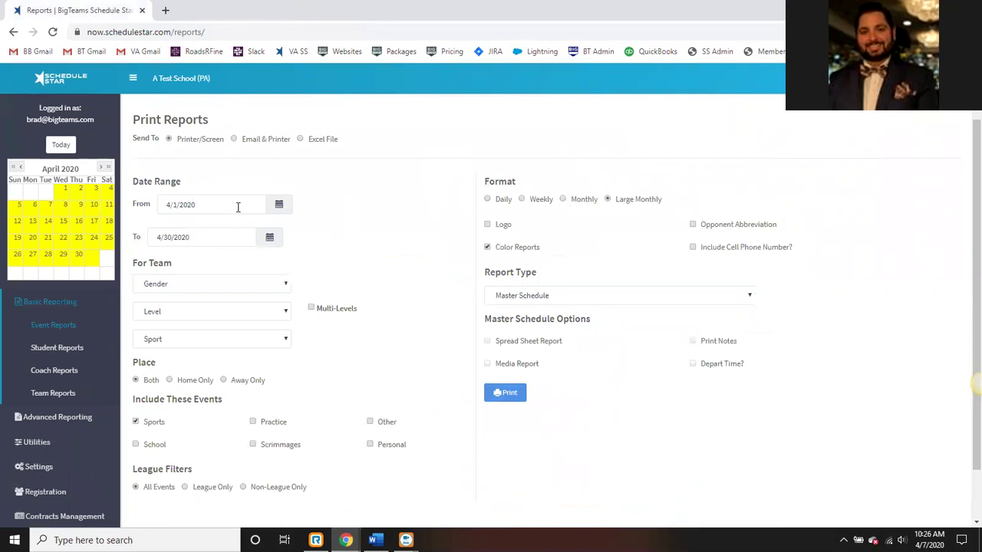
Set the range to 3/1/2020–5/15/2020, choose Daily format, and turn off Color Reports
{"action": "triple_click", "coordinate": [188, 204]}
{"action": "type", "text": "3/1/2020"}
{"action": "left_click", "coordinate": [422, 228]}
{"action": "triple_click", "coordinate": [190, 238]}
{"action": "type", "text": "5/15/2020"}
{"action": "left_click", "coordinate": [365, 240]}
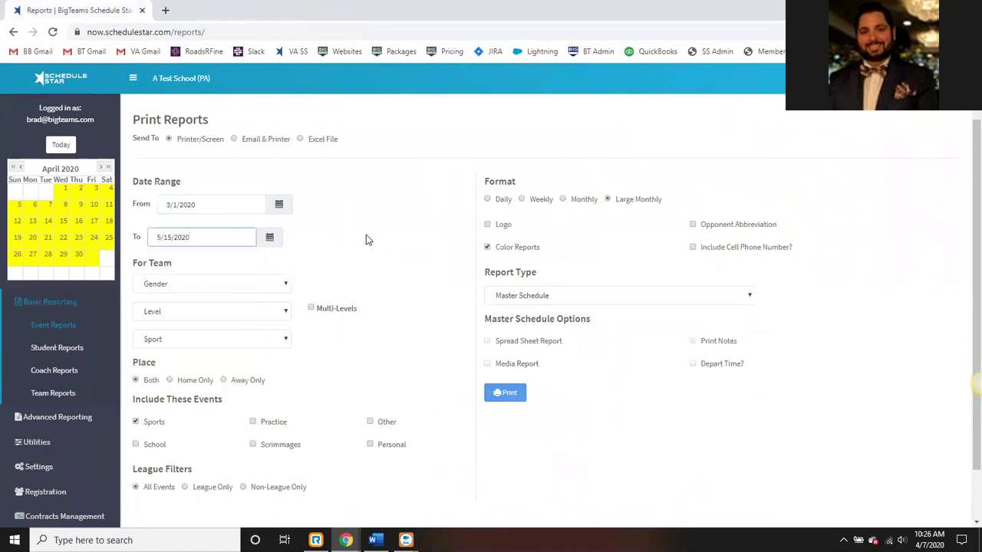
{"action": "left_click", "coordinate": [489, 199]}
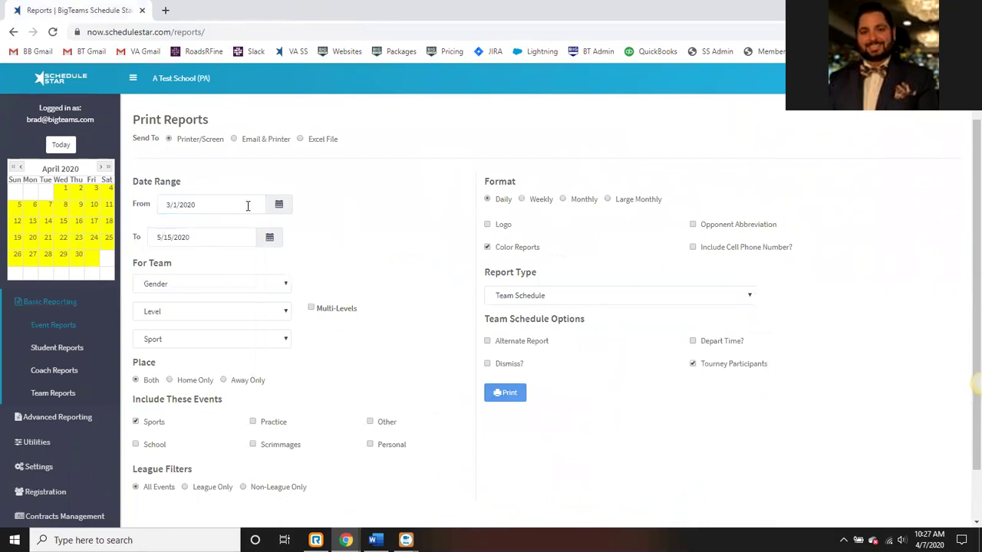
{"action": "left_click", "coordinate": [496, 248]}
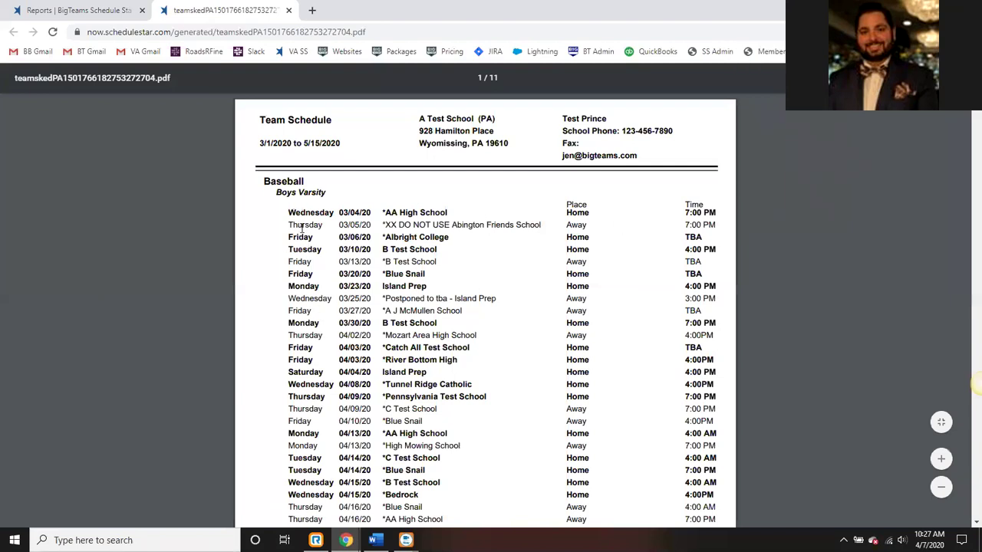
Review the 11-page Team Schedule PDF, then close it
{"action": "left_click_drag", "start_coordinate": [265, 181], "coordinate": [309, 178]}
{"action": "left_click", "coordinate": [281, 194]}
{"action": "scroll", "coordinate": [349, 284], "scroll_direction": "down", "scroll_amount": 4}
{"action": "scroll", "coordinate": [353, 280], "scroll_direction": "down", "scroll_amount": 5}
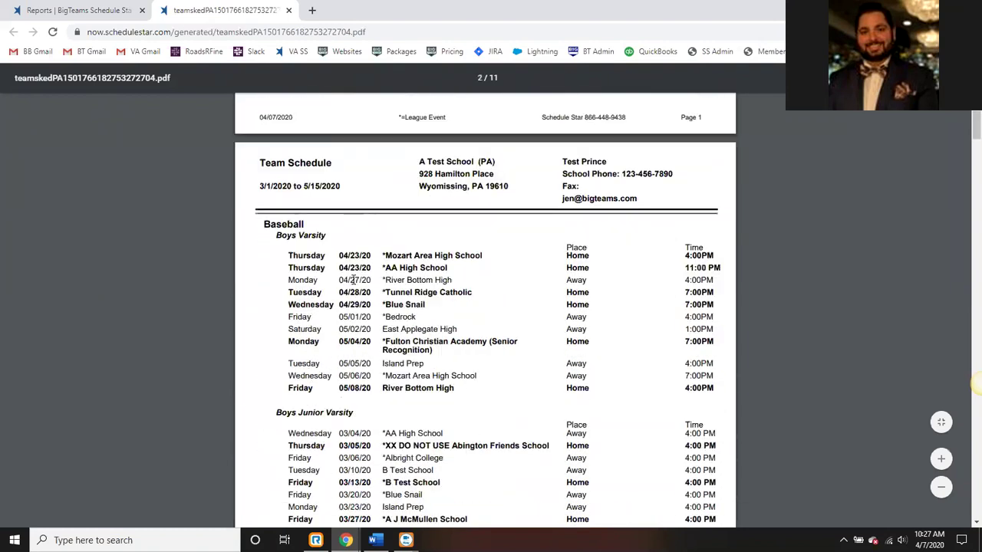
{"action": "scroll", "coordinate": [309, 320], "scroll_direction": "down", "scroll_amount": 1}
{"action": "left_click_drag", "start_coordinate": [278, 291], "coordinate": [362, 291]}
{"action": "scroll", "coordinate": [363, 294], "scroll_direction": "down", "scroll_amount": 3}
{"action": "scroll", "coordinate": [368, 294], "scroll_direction": "up", "scroll_amount": 10}
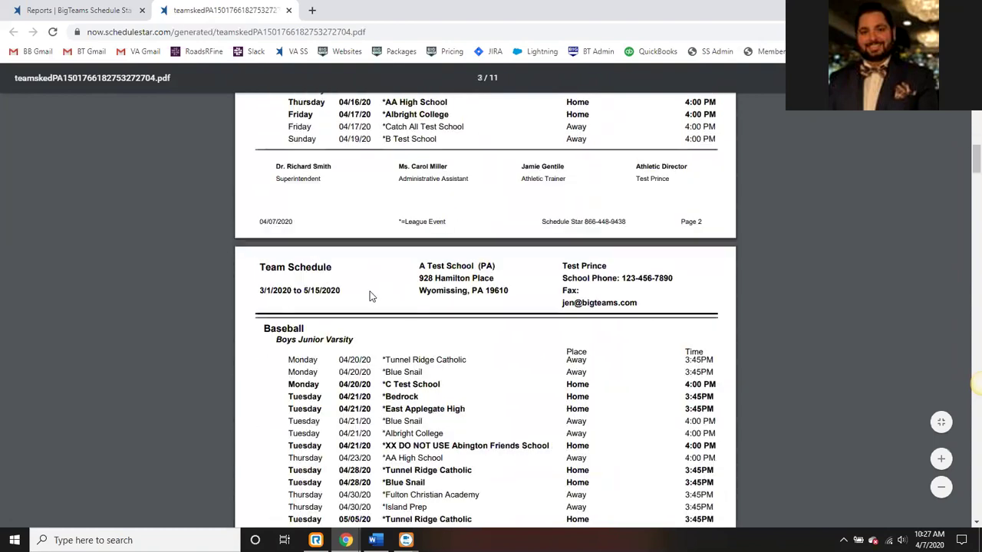
{"action": "left_click", "coordinate": [289, 10]}
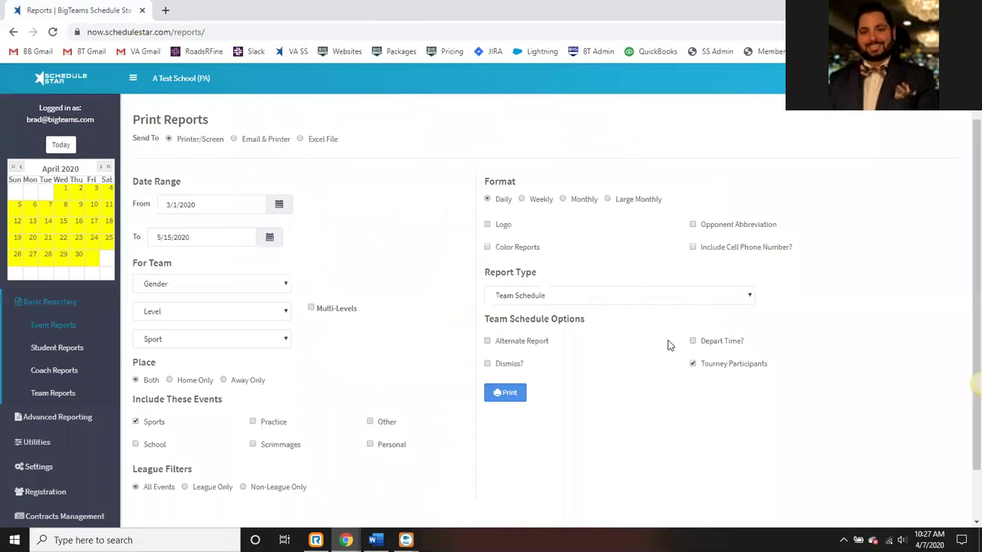
Turn on Alternate Report and print the alternate team schedule
{"action": "left_click", "coordinate": [693, 364]}
{"action": "left_click", "coordinate": [489, 342]}
{"action": "left_click", "coordinate": [504, 393]}
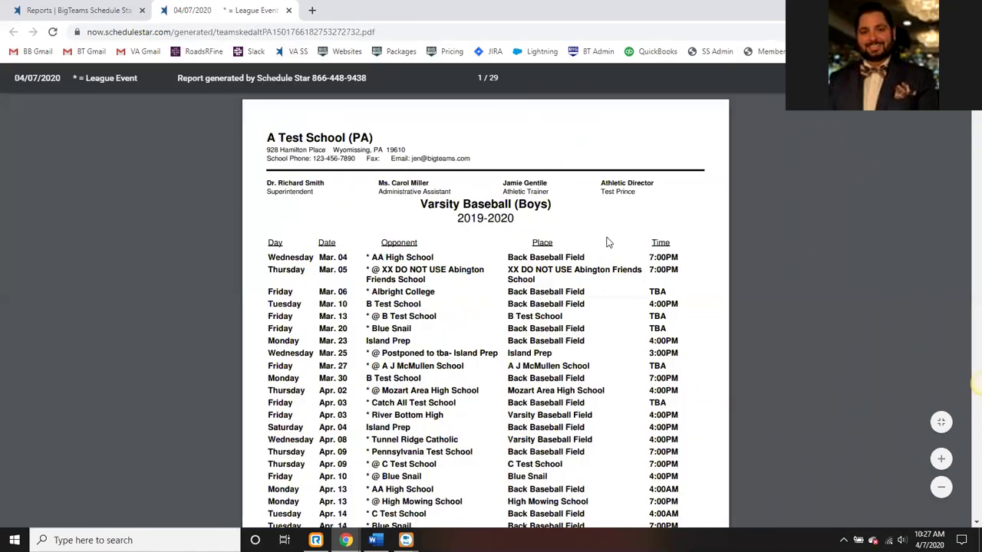
Browse the alternate schedule's per-sport pages, then close the PDF
{"action": "scroll", "coordinate": [606, 243], "scroll_direction": "down", "scroll_amount": 15}
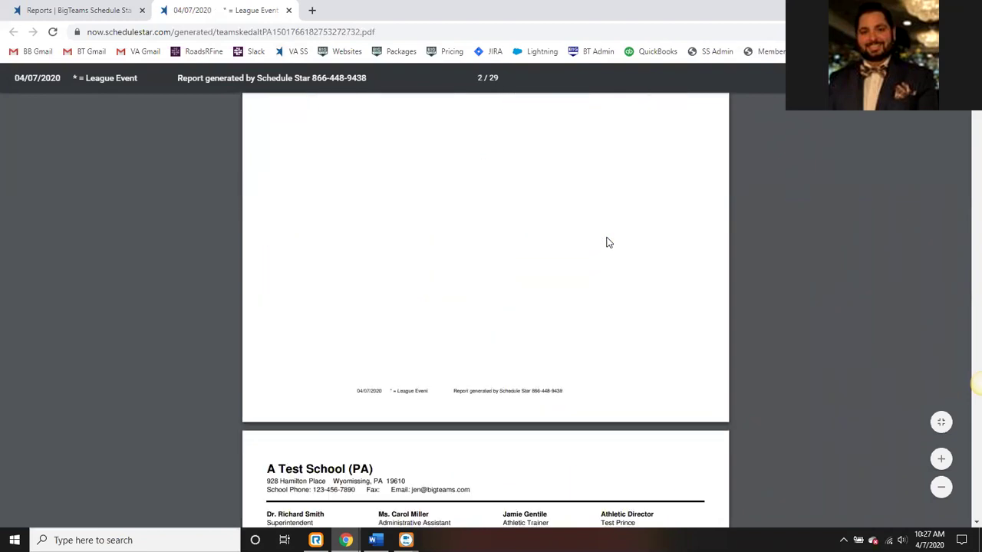
{"action": "scroll", "coordinate": [606, 243], "scroll_direction": "down", "scroll_amount": 15}
{"action": "scroll", "coordinate": [606, 242], "scroll_direction": "down", "scroll_amount": 15}
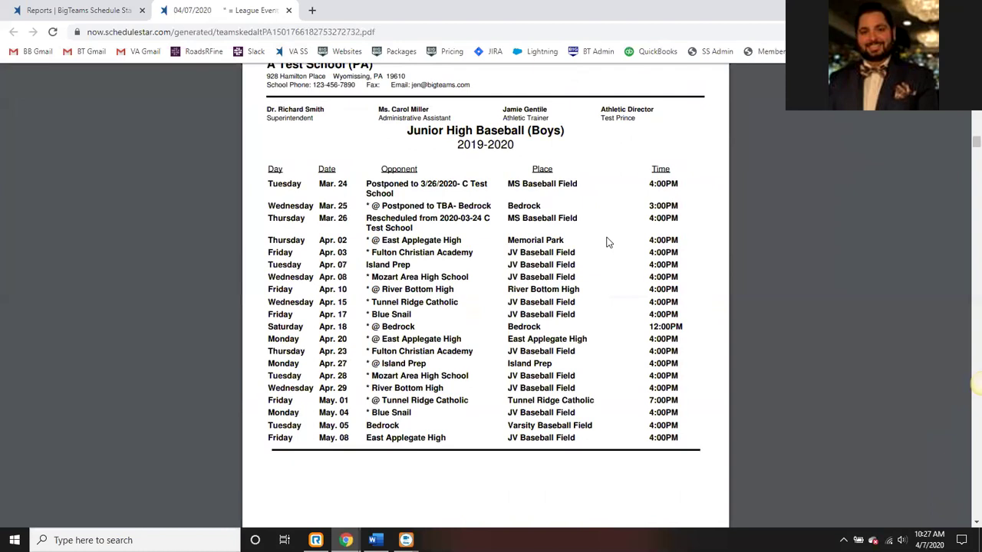
{"action": "scroll", "coordinate": [606, 242], "scroll_direction": "down", "scroll_amount": 10}
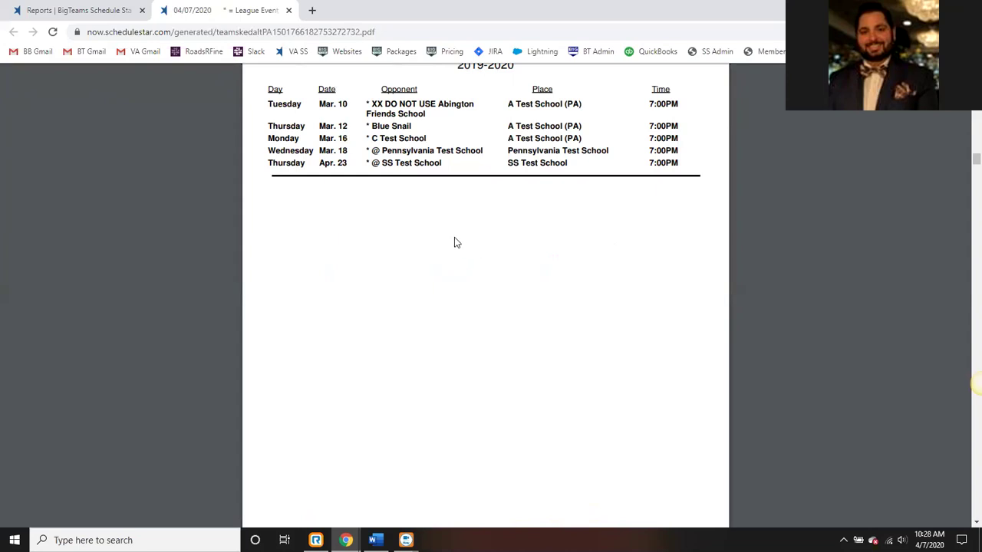
{"action": "scroll", "coordinate": [447, 224], "scroll_direction": "down", "scroll_amount": 10}
{"action": "scroll", "coordinate": [451, 213], "scroll_direction": "up", "scroll_amount": 5}
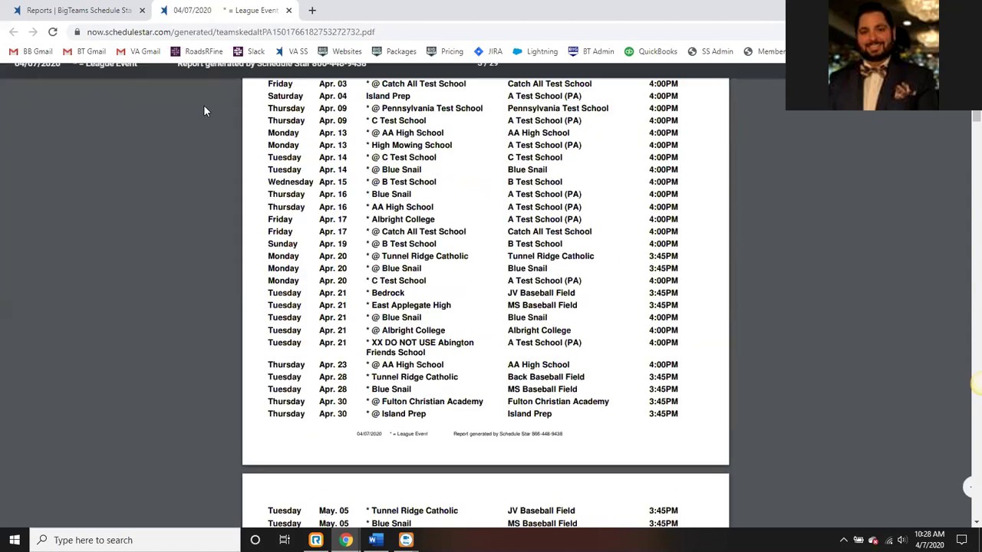
{"action": "key", "text": "ctrl+w"}
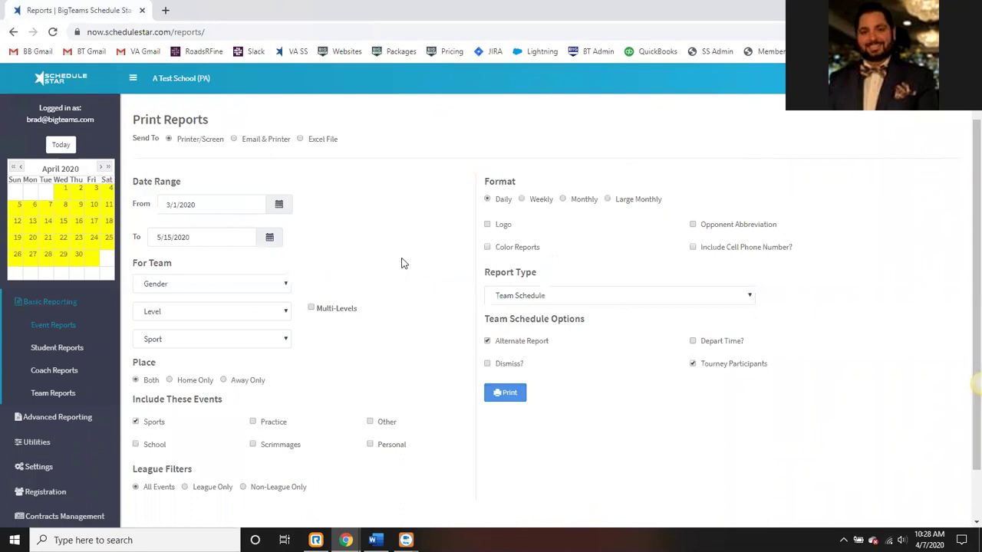
Enter 4/1/2020 as the From date and 4/8/2020 as the To date
{"action": "left_click", "coordinate": [204, 239]}
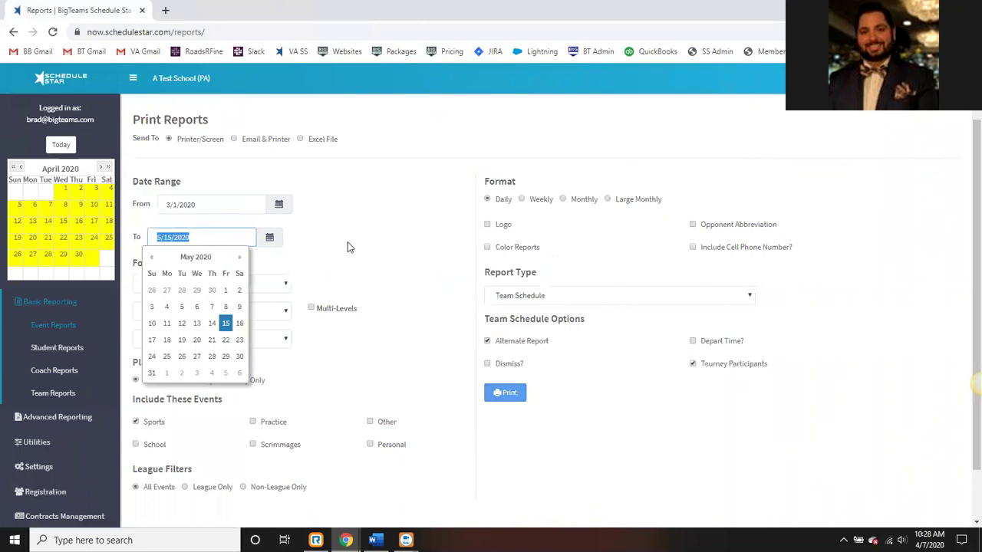
{"action": "left_click", "coordinate": [217, 199]}
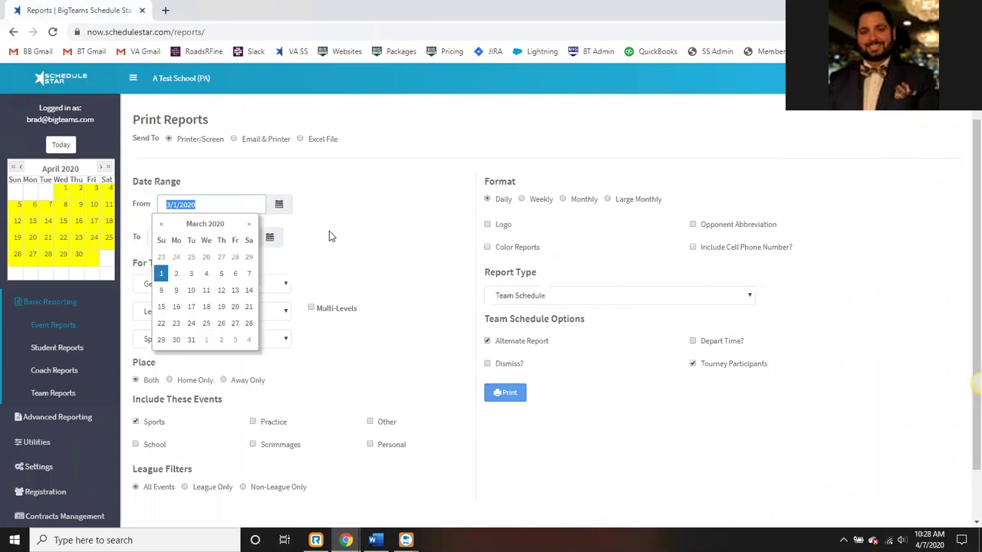
{"action": "type", "text": "4/1/2020"}
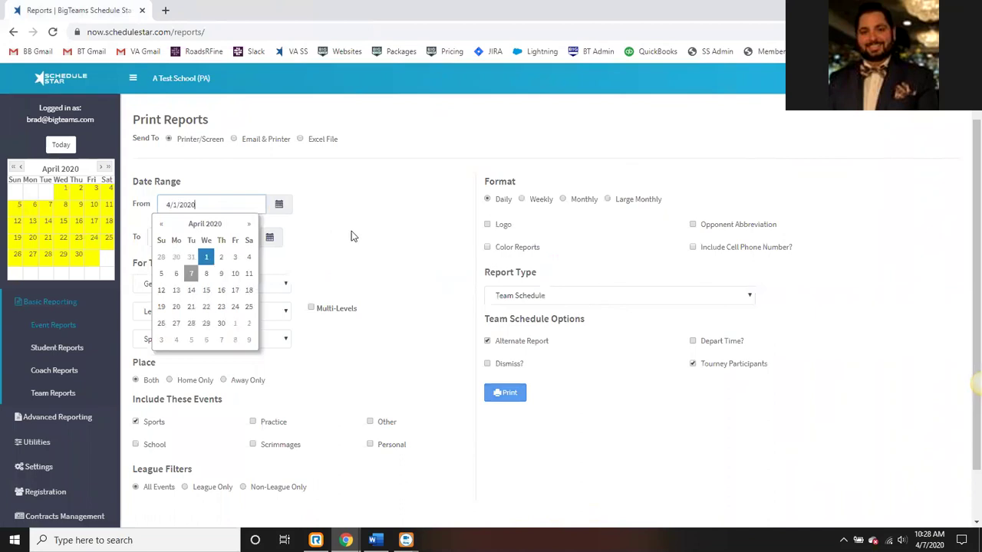
{"action": "key", "text": "Tab"}
{"action": "key", "text": "Tab"}
{"action": "type", "text": "4"}
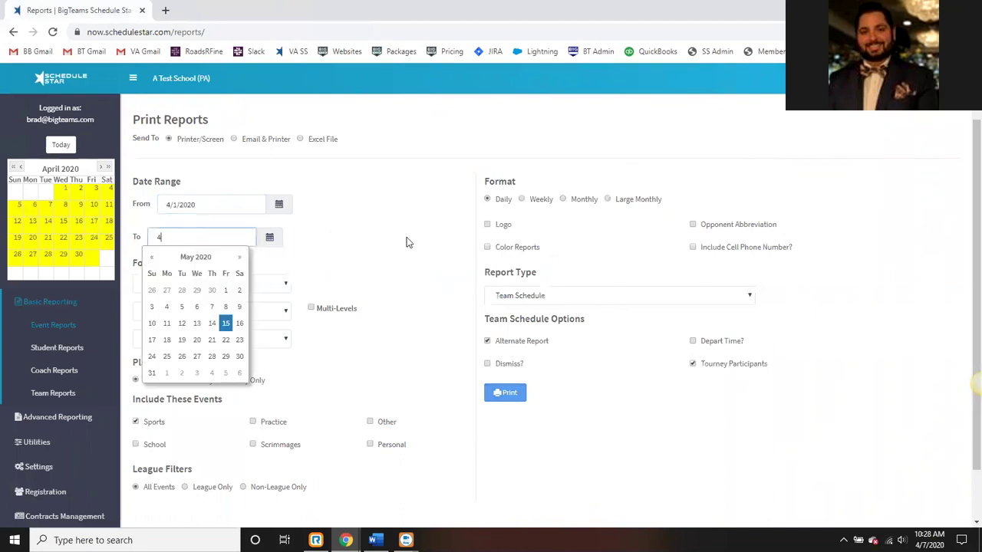
{"action": "type", "text": "/8/2020"}
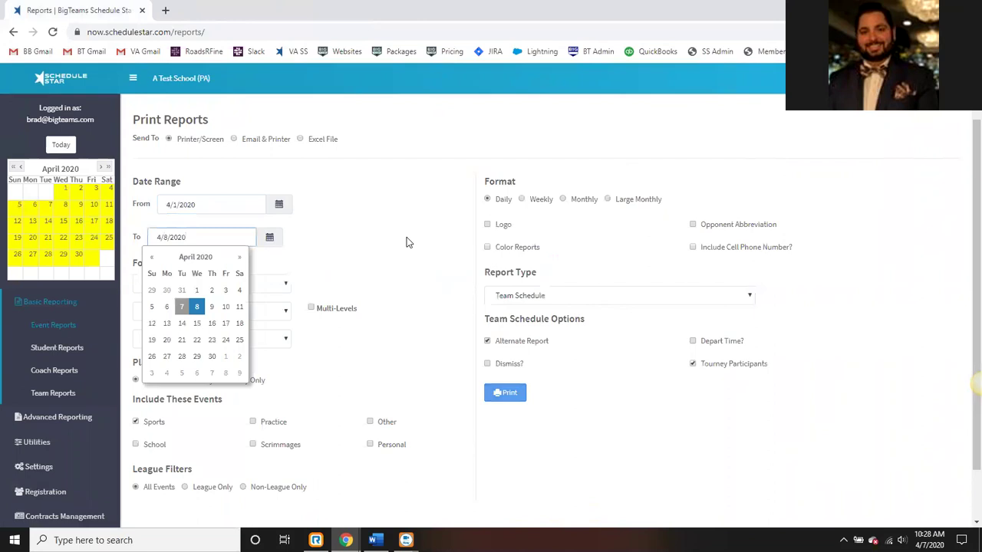
{"action": "left_click", "coordinate": [407, 242]}
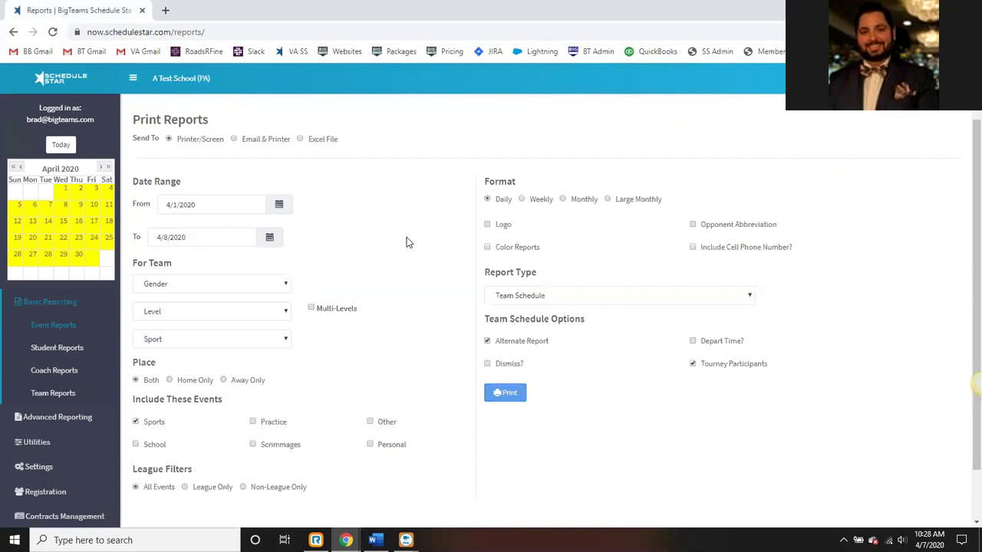
{"action": "left_click", "coordinate": [529, 297]}
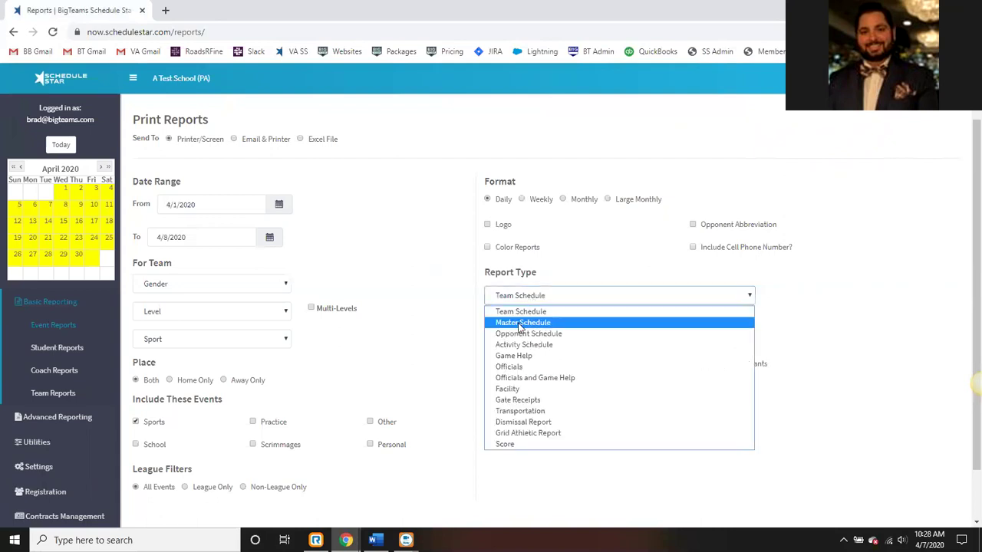
Print the Master Schedule as a spreadsheet report with Print Notes and Depart Time checked
{"action": "left_click", "coordinate": [521, 323]}
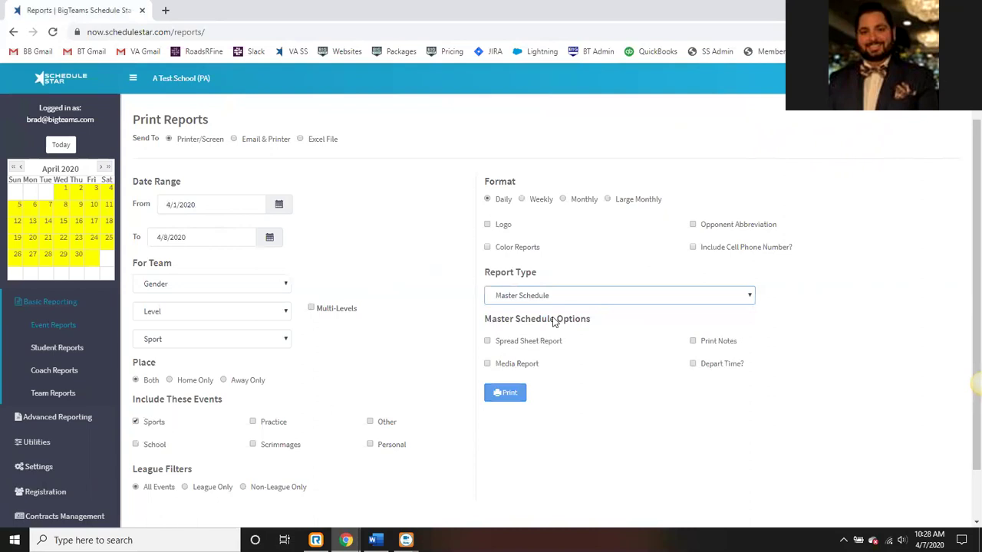
{"action": "left_click", "coordinate": [495, 343]}
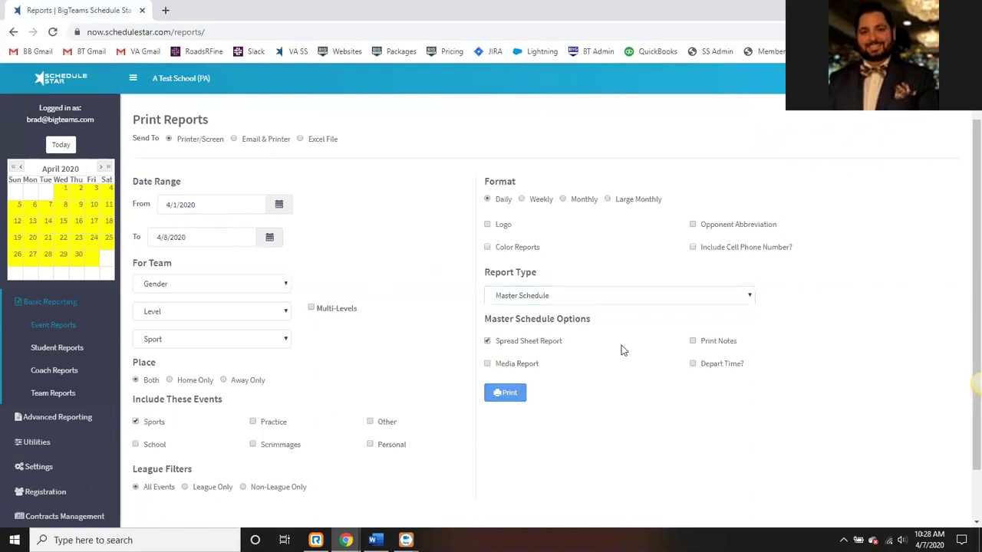
{"action": "left_click", "coordinate": [720, 345]}
{"action": "left_click", "coordinate": [710, 367]}
{"action": "left_click", "coordinate": [508, 393]}
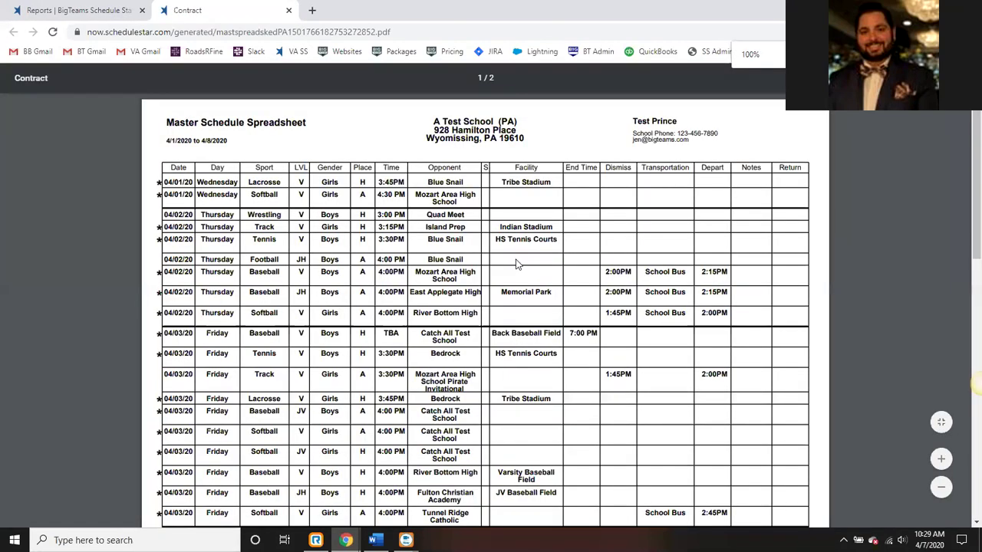
Review the 2-page Master Schedule spreadsheet PDF, then return to the Print Reports tab
{"action": "scroll", "coordinate": [536, 257], "scroll_direction": "down", "scroll_amount": 1}
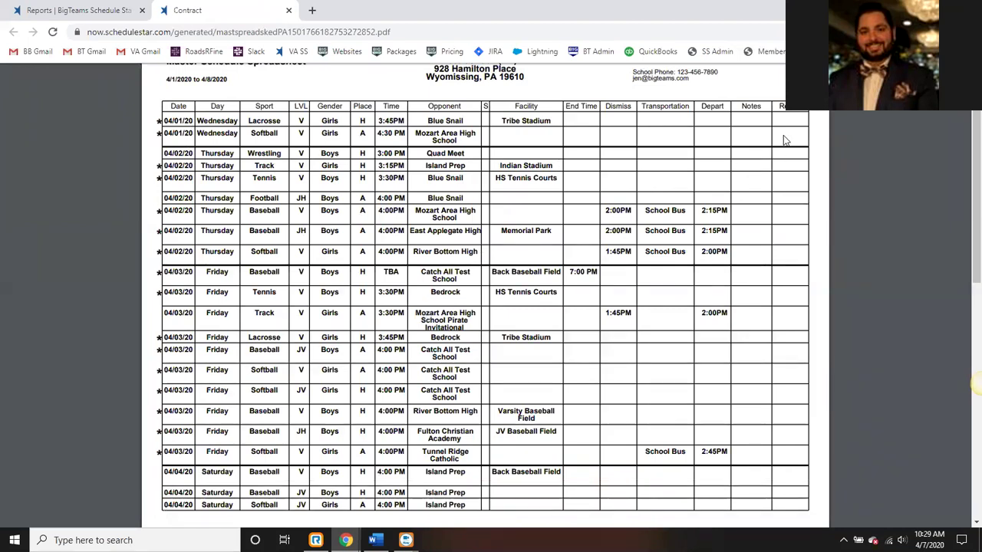
{"action": "scroll", "coordinate": [744, 196], "scroll_direction": "down", "scroll_amount": 5}
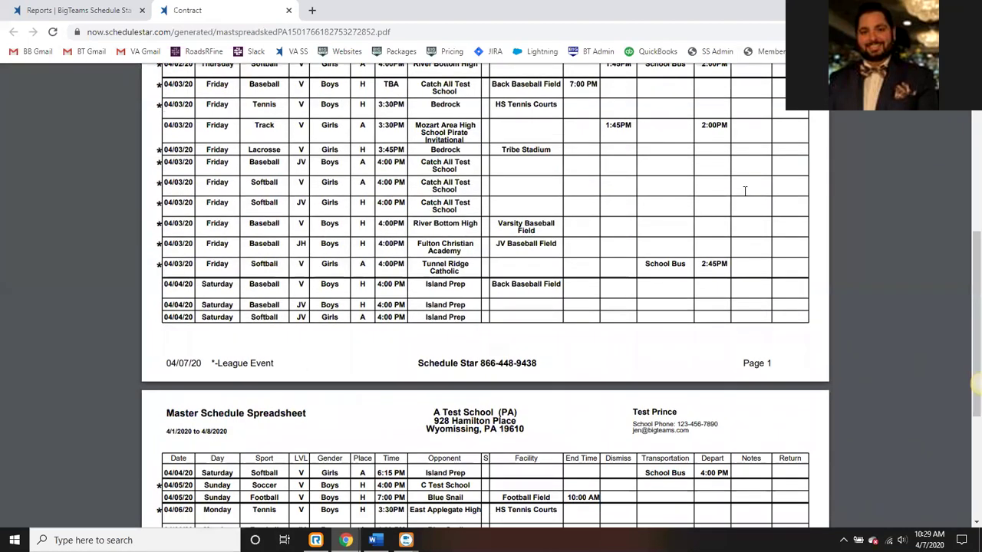
{"action": "scroll", "coordinate": [744, 191], "scroll_direction": "up", "scroll_amount": 15}
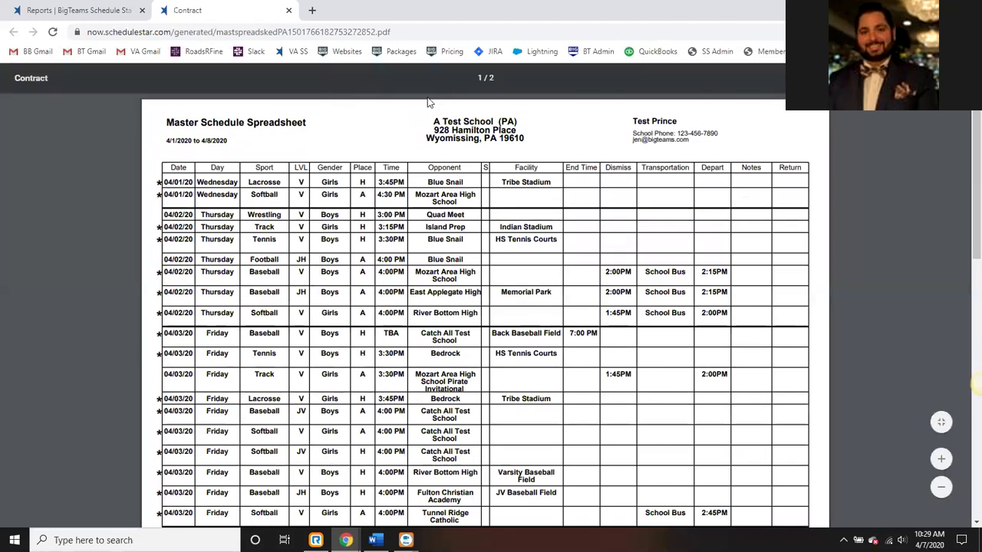
{"action": "left_click_drag", "start_coordinate": [645, 272], "coordinate": [663, 284]}
{"action": "left_click", "coordinate": [655, 295]}
{"action": "left_click", "coordinate": [69, 4]}
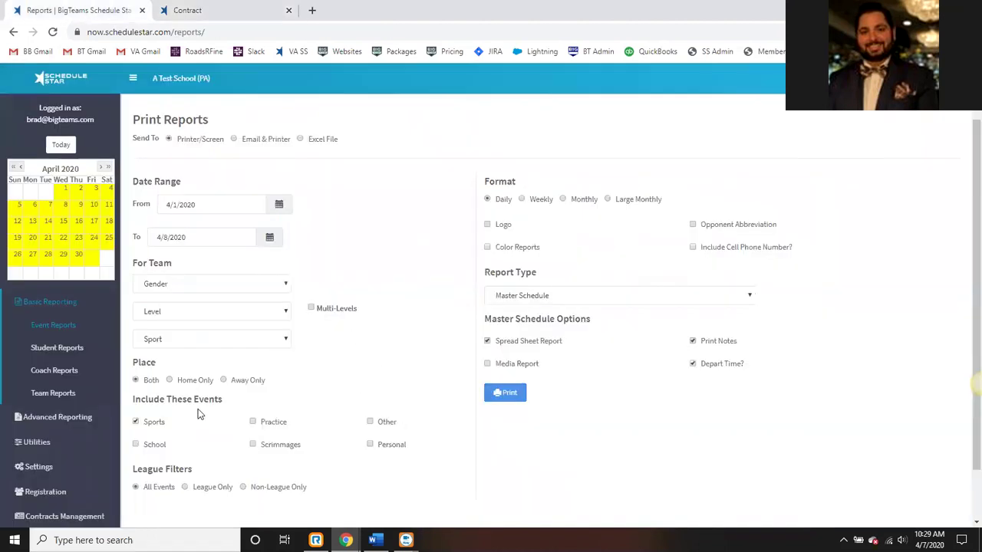
Print an Away Only Master Schedule spreadsheet, review the 1-page PDF, and close it
{"action": "left_click", "coordinate": [242, 381]}
{"action": "left_click", "coordinate": [508, 393]}
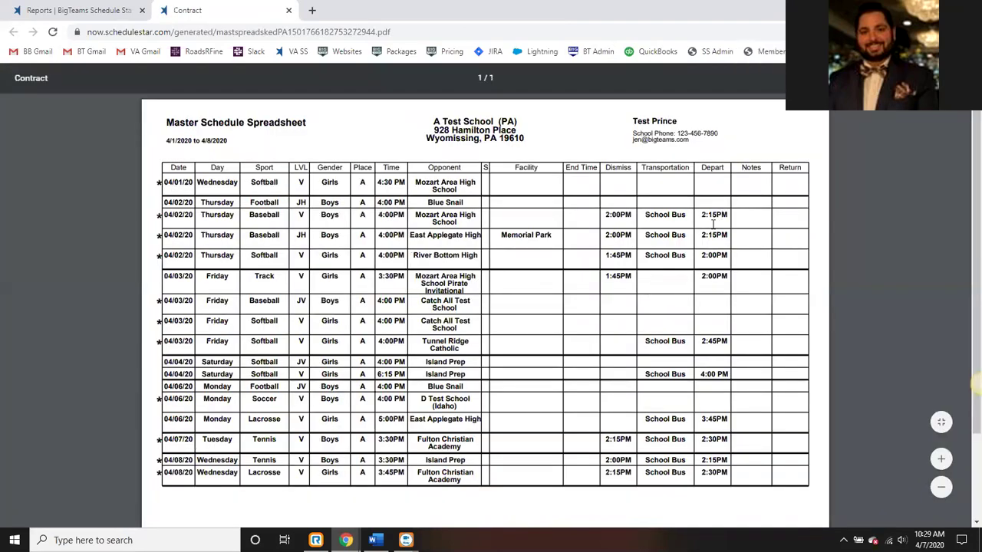
{"action": "scroll", "coordinate": [713, 224], "scroll_direction": "down", "scroll_amount": 3}
{"action": "scroll", "coordinate": [713, 224], "scroll_direction": "up", "scroll_amount": 3}
{"action": "left_click", "coordinate": [288, 11]}
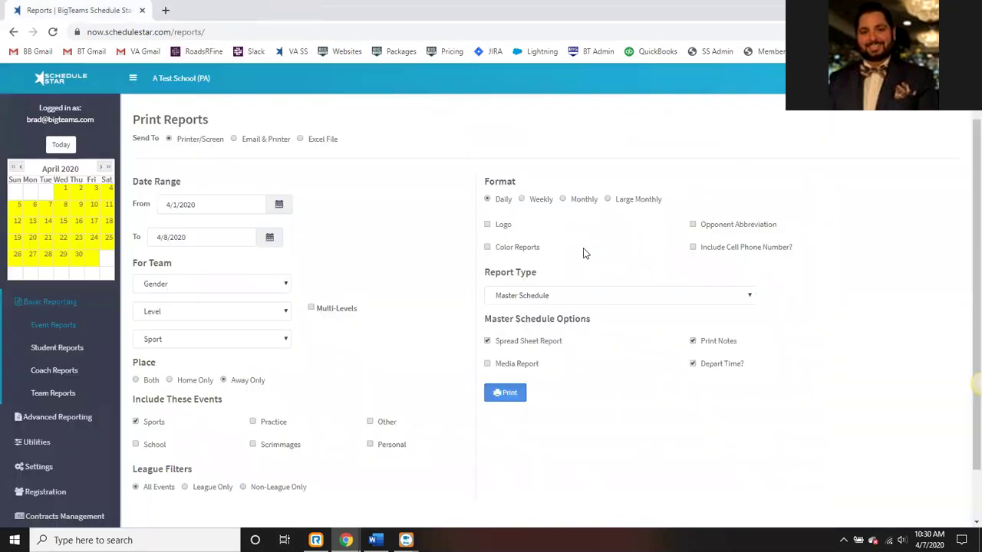
Print an Opponent Schedule from 8/1/2020 to 6/15/2021 with Place set to Both
{"action": "left_click", "coordinate": [554, 299]}
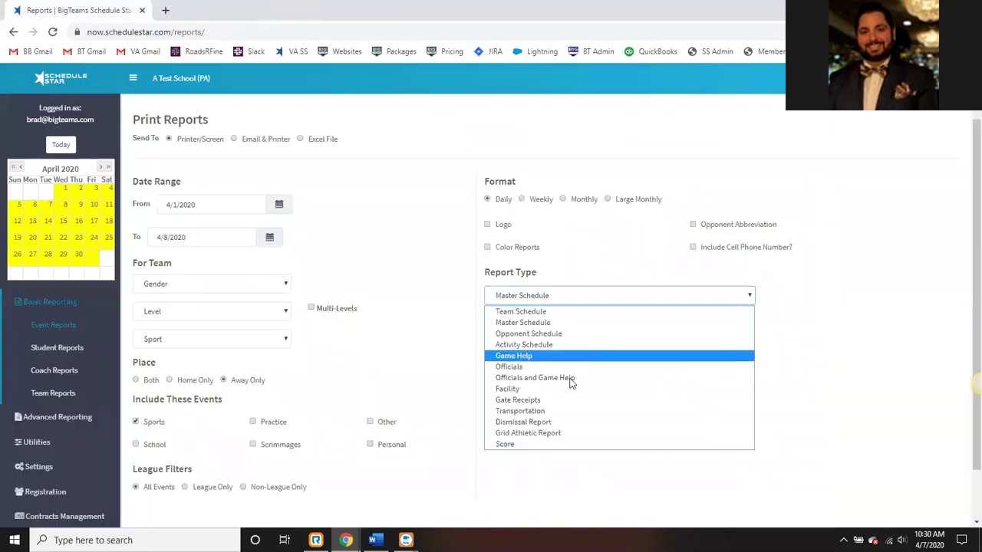
{"action": "left_click", "coordinate": [539, 334]}
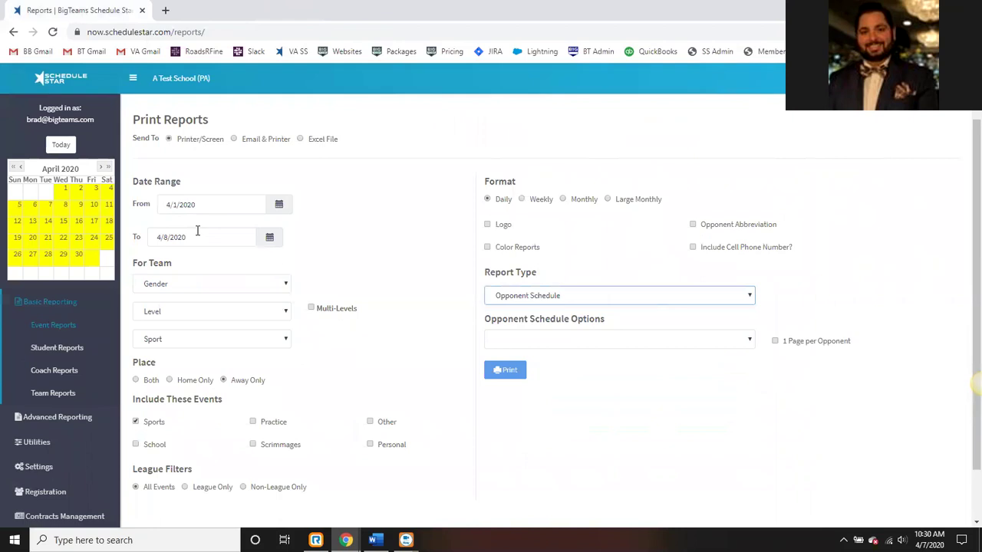
{"action": "left_click", "coordinate": [210, 204]}
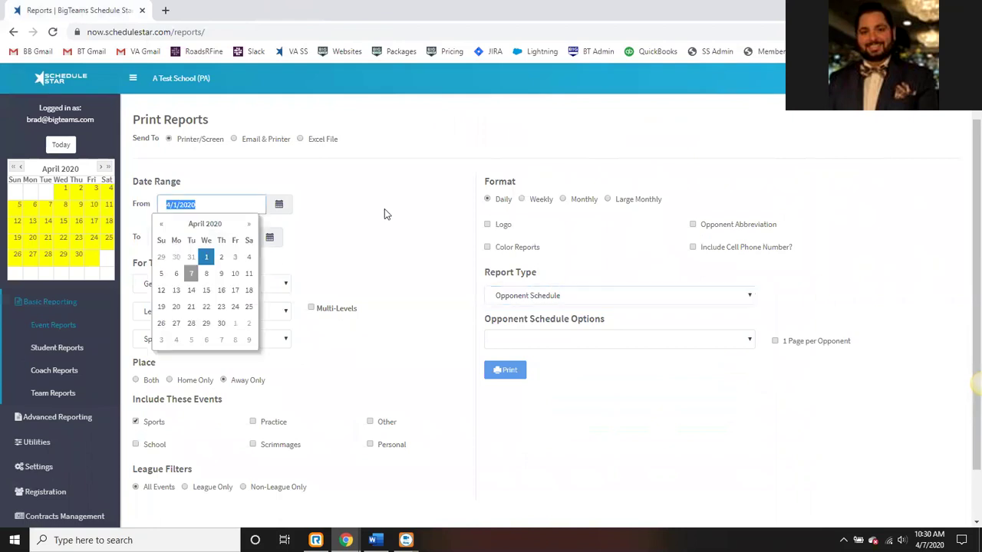
{"action": "type", "text": "8/1/2020"}
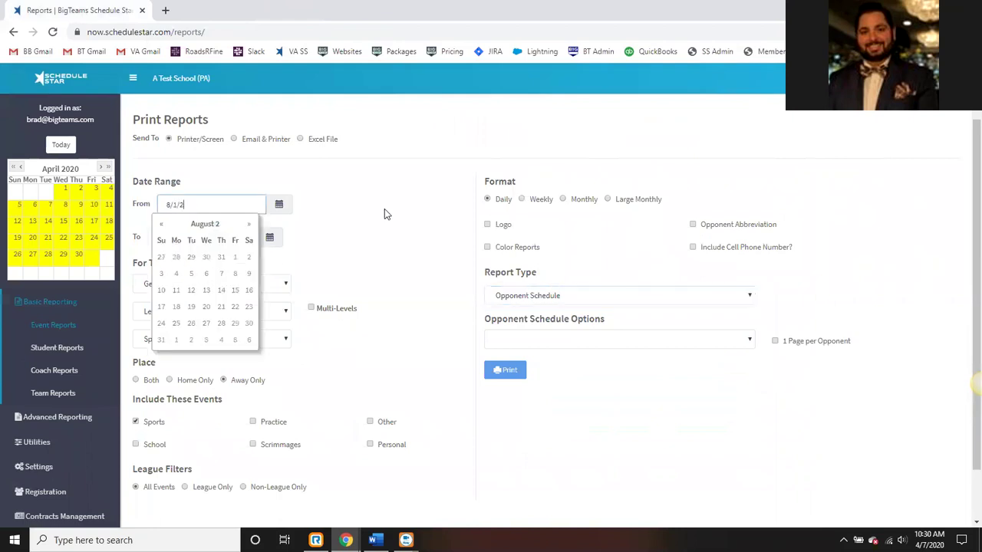
{"action": "left_click", "coordinate": [385, 209]}
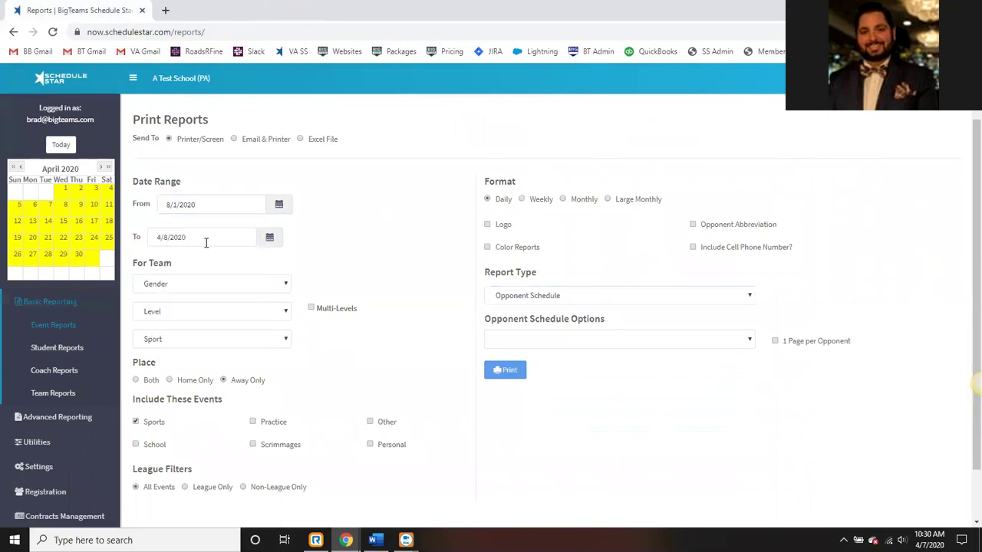
{"action": "left_click", "coordinate": [206, 242]}
{"action": "type", "text": "6/15/2021"}
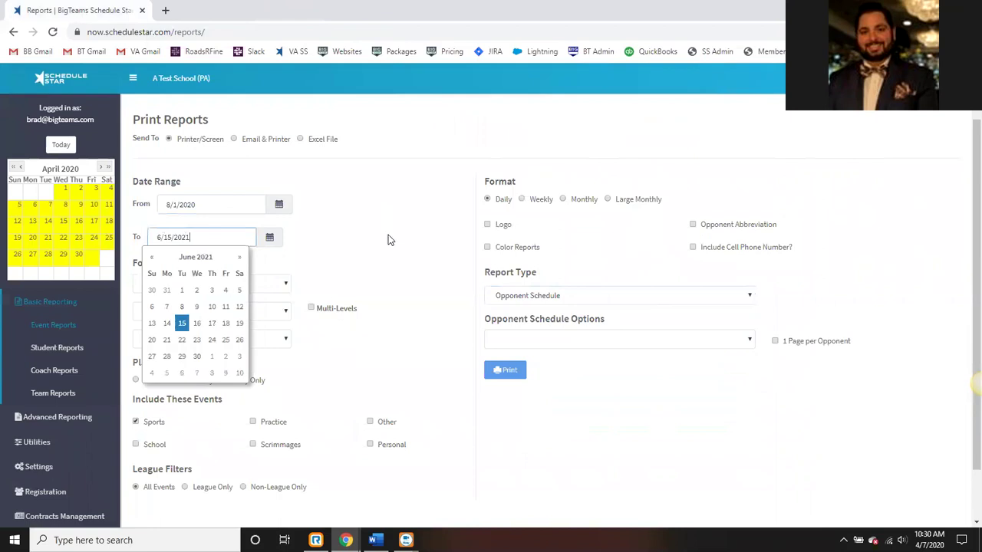
{"action": "left_click", "coordinate": [384, 235]}
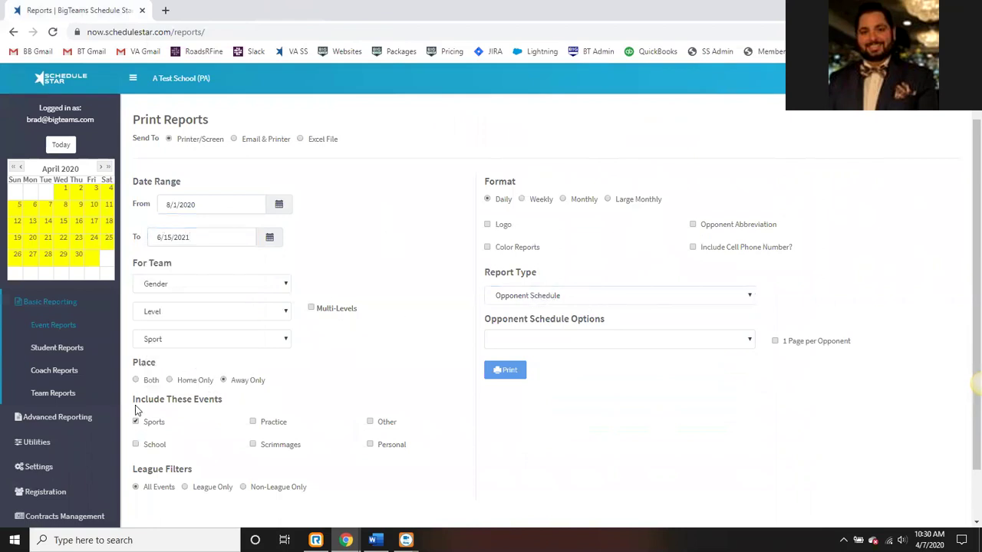
{"action": "left_click", "coordinate": [138, 381]}
{"action": "left_click", "coordinate": [502, 371]}
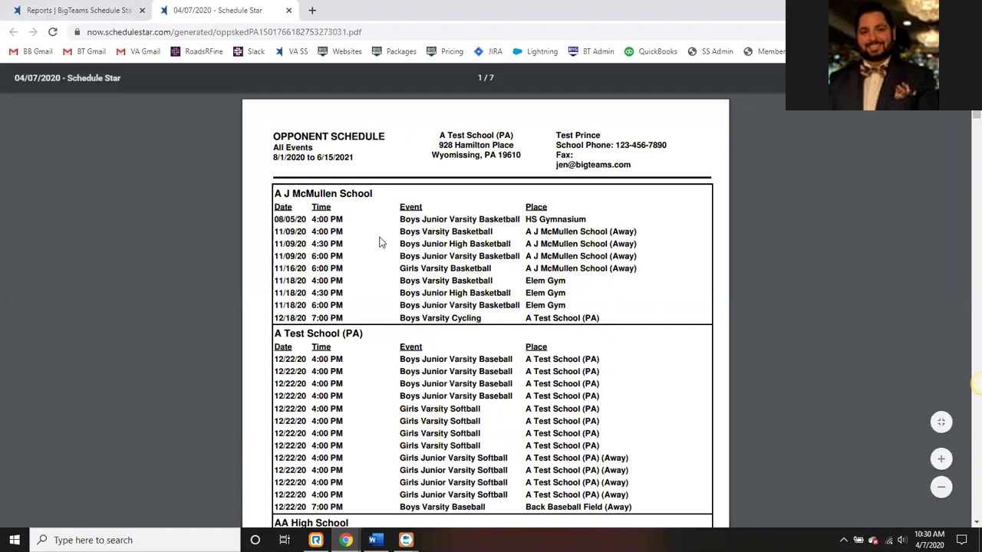
Scroll through the seven-page Opponent Schedule PDF and back to the top, then close it
{"action": "scroll", "coordinate": [379, 241], "scroll_direction": "down", "scroll_amount": 5}
{"action": "scroll", "coordinate": [276, 212], "scroll_direction": "down", "scroll_amount": 6}
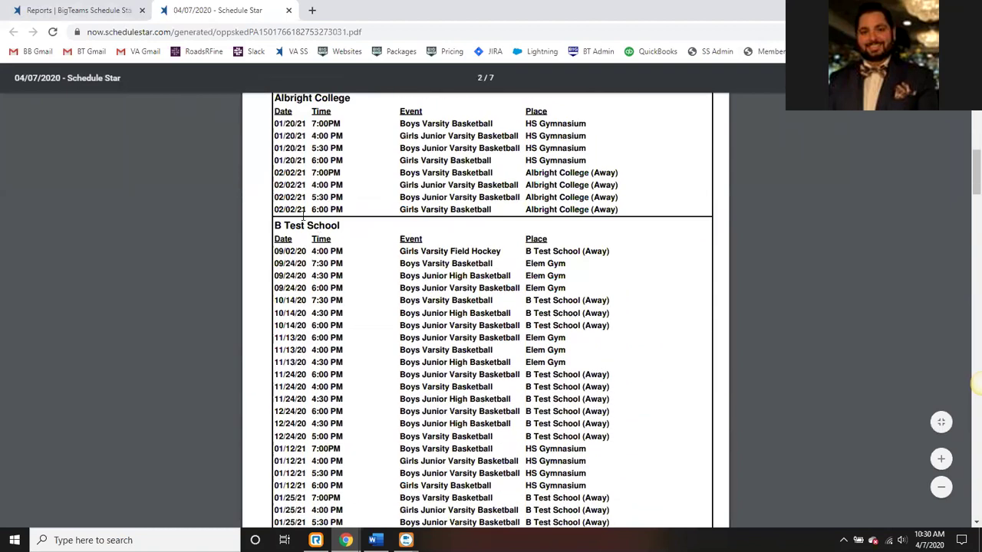
{"action": "left_click_drag", "start_coordinate": [274, 225], "coordinate": [357, 230]}
{"action": "left_click", "coordinate": [358, 230]}
{"action": "scroll", "coordinate": [368, 192], "scroll_direction": "up", "scroll_amount": 1}
{"action": "scroll", "coordinate": [368, 194], "scroll_direction": "up", "scroll_amount": 10}
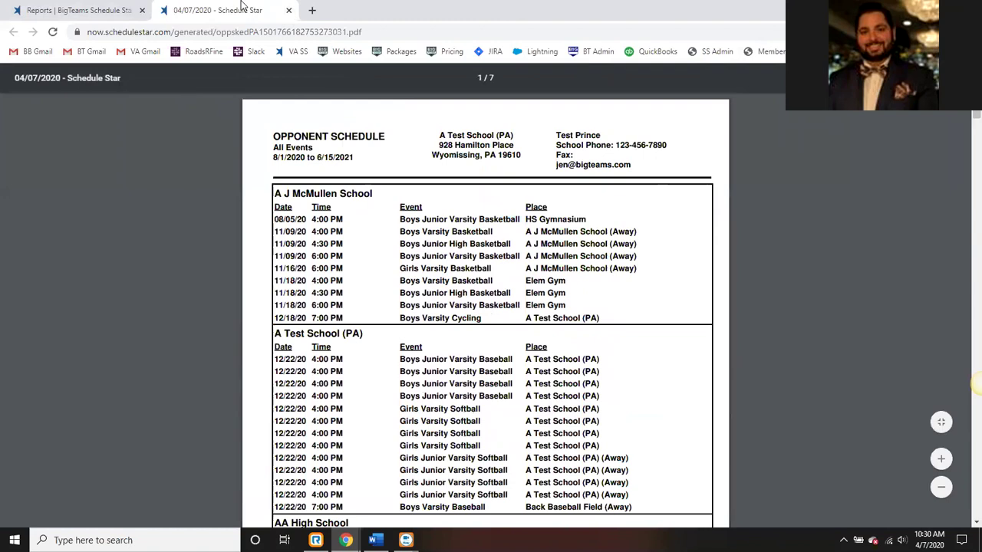
{"action": "left_click", "coordinate": [290, 13]}
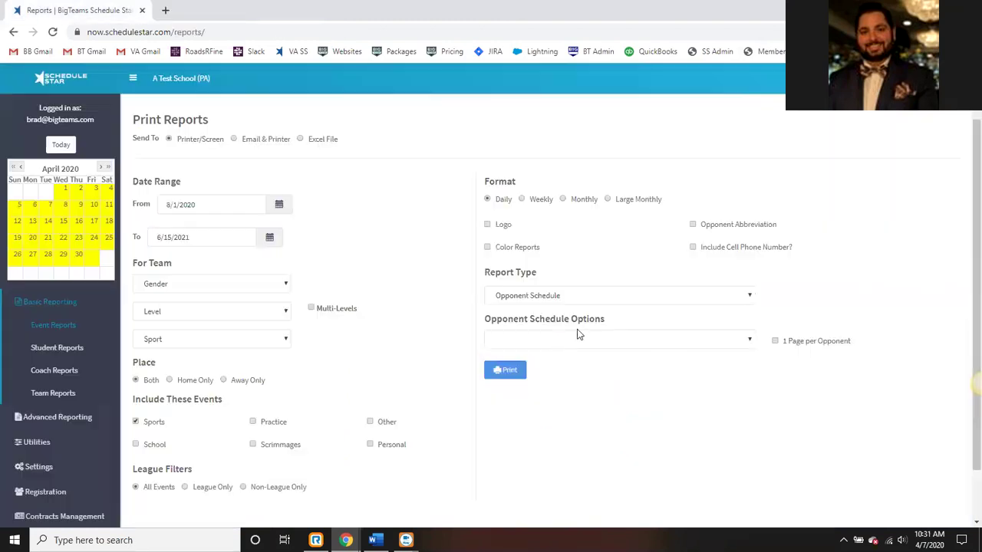
Print the Opponent Schedule for B Test School only, then close its 1-page PDF with Ctrl+W
{"action": "left_click", "coordinate": [542, 348]}
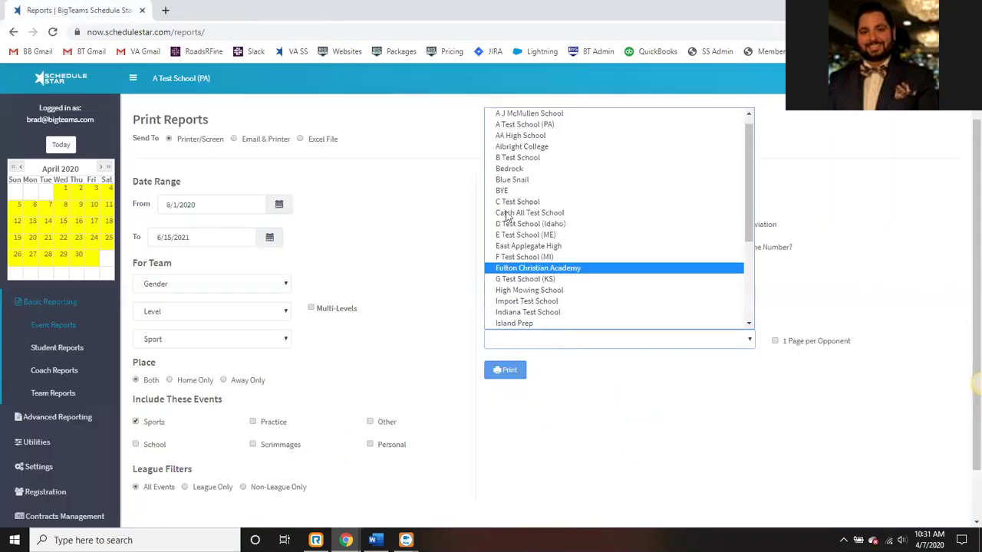
{"action": "left_click", "coordinate": [518, 158]}
{"action": "left_click", "coordinate": [505, 371]}
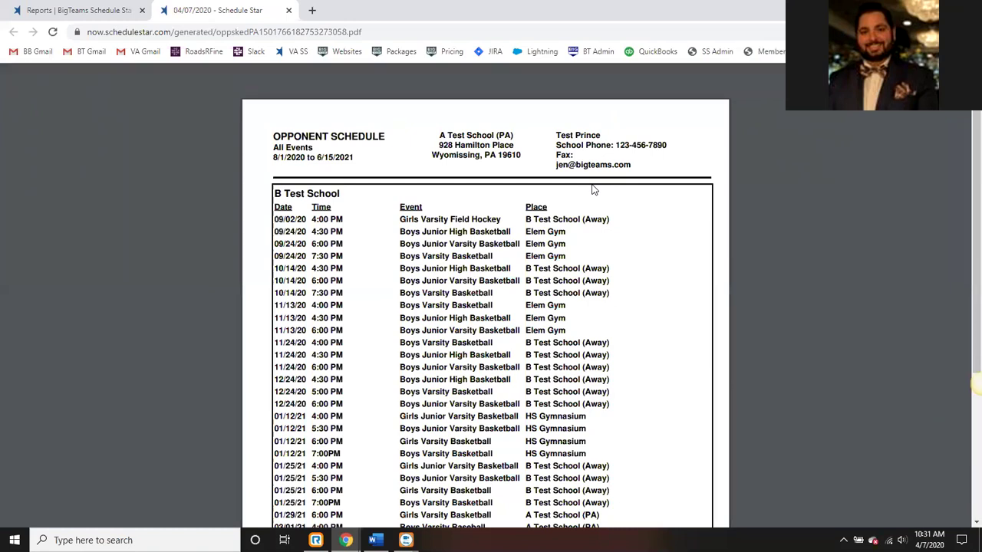
{"action": "key", "text": "ctrl+w"}
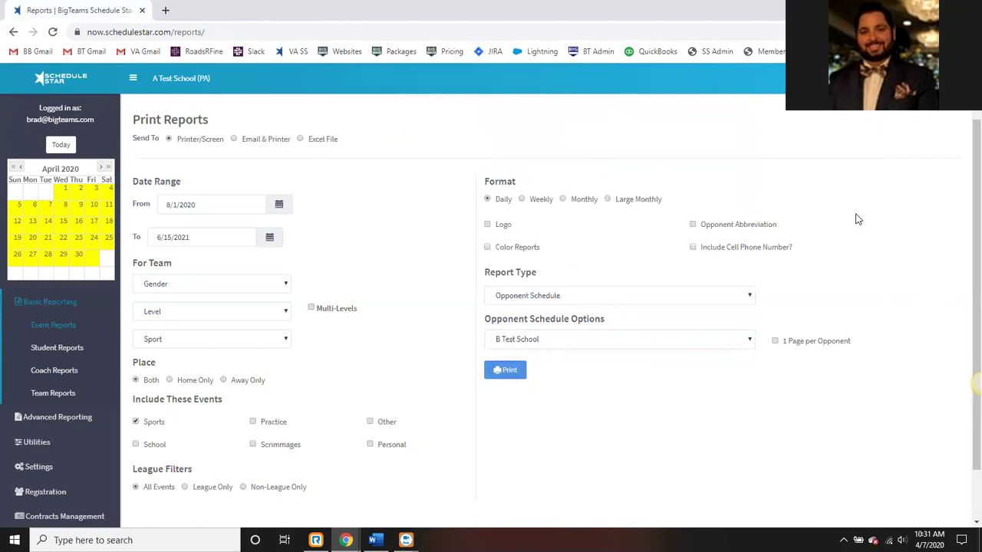
Open the BigTeams Help Pages from the sidebar's Support section
{"action": "left_click", "coordinate": [581, 296]}
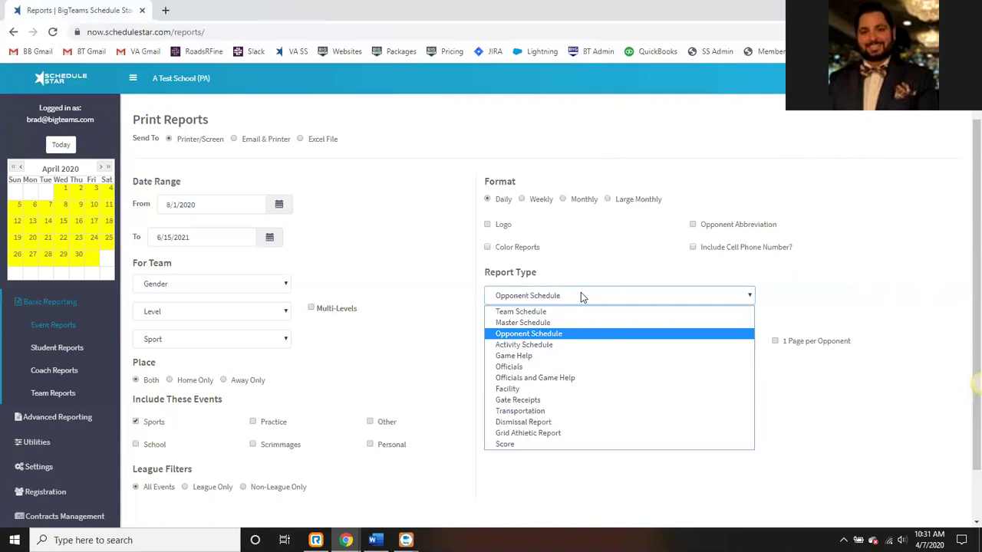
{"action": "left_click", "coordinate": [407, 134]}
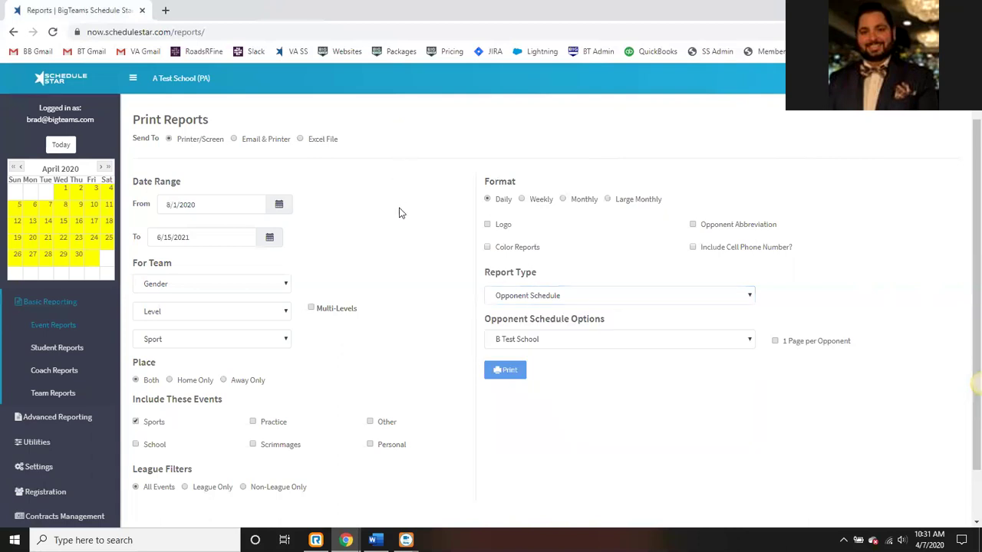
{"action": "scroll", "coordinate": [54, 402], "scroll_direction": "down", "scroll_amount": 1}
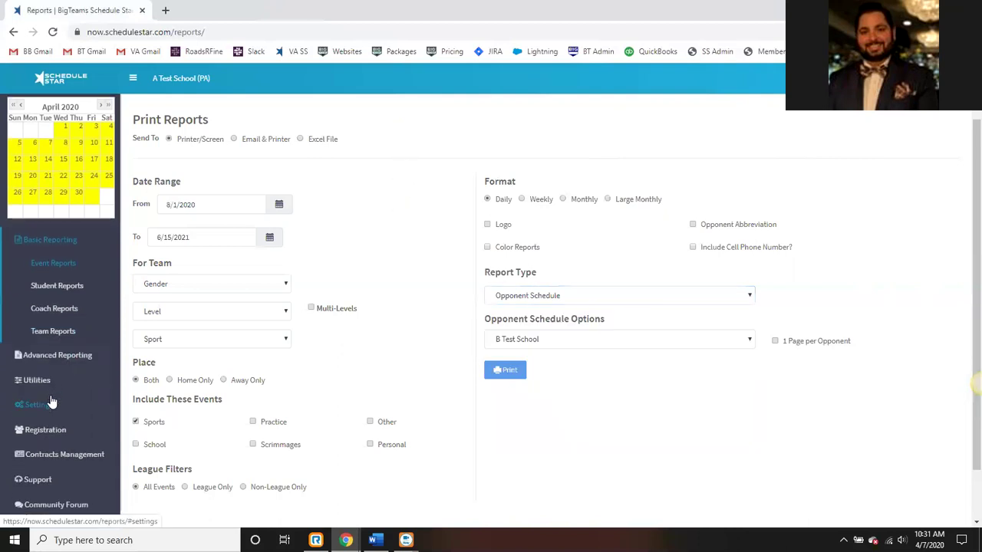
{"action": "scroll", "coordinate": [43, 469], "scroll_direction": "down", "scroll_amount": 1}
{"action": "left_click", "coordinate": [35, 480]}
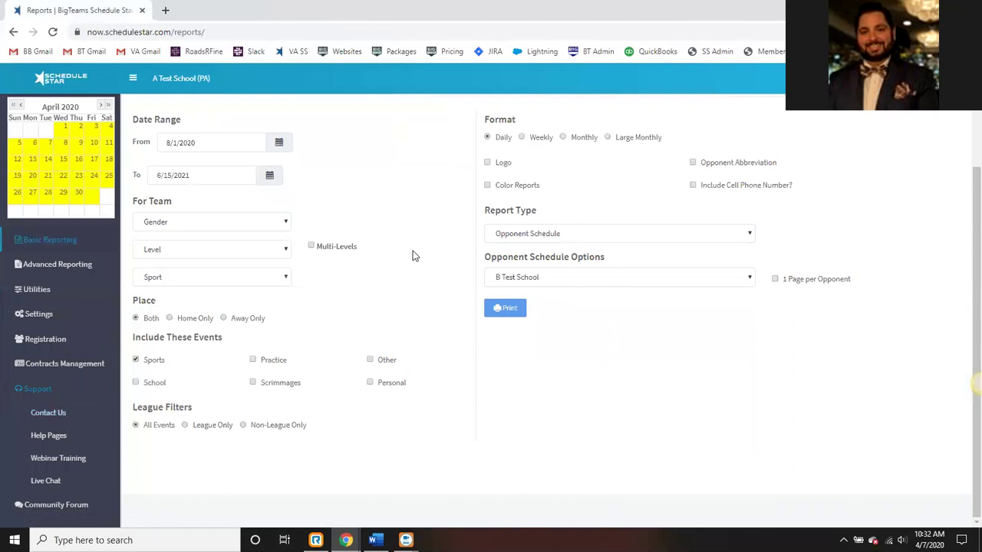
{"action": "left_click", "coordinate": [46, 438]}
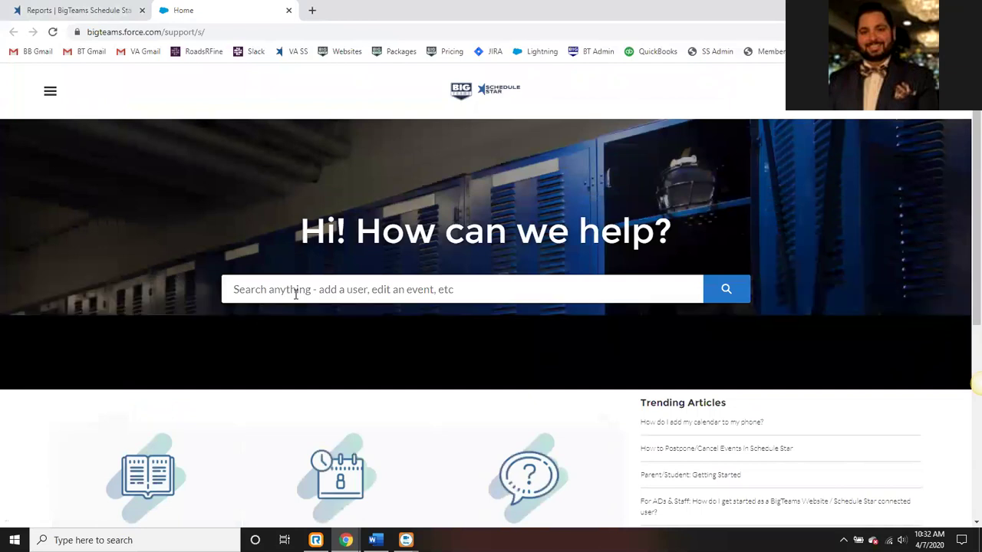
{"action": "left_click", "coordinate": [295, 294]}
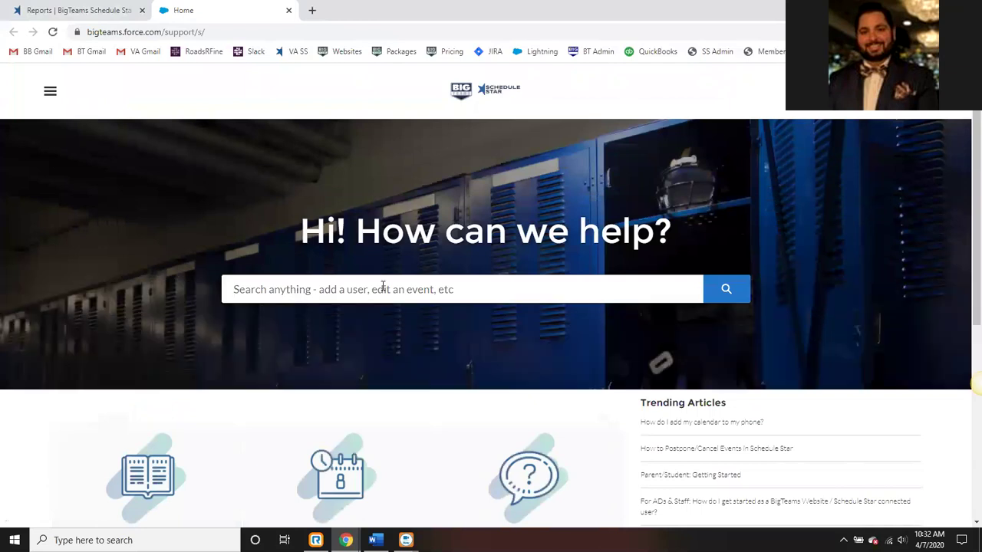
{"action": "type", "text": "import"}
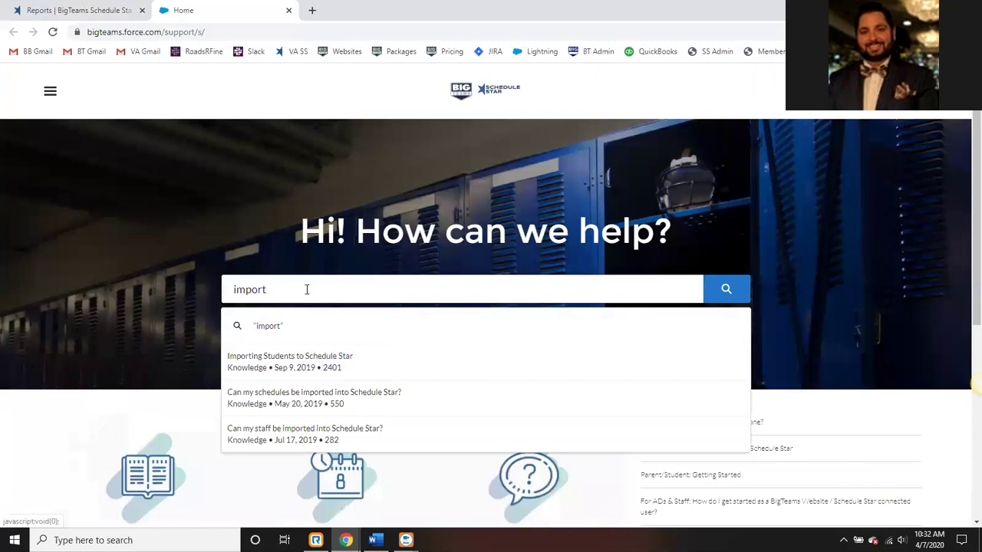
{"action": "double_click", "coordinate": [242, 283]}
{"action": "key", "text": "BackSpace"}
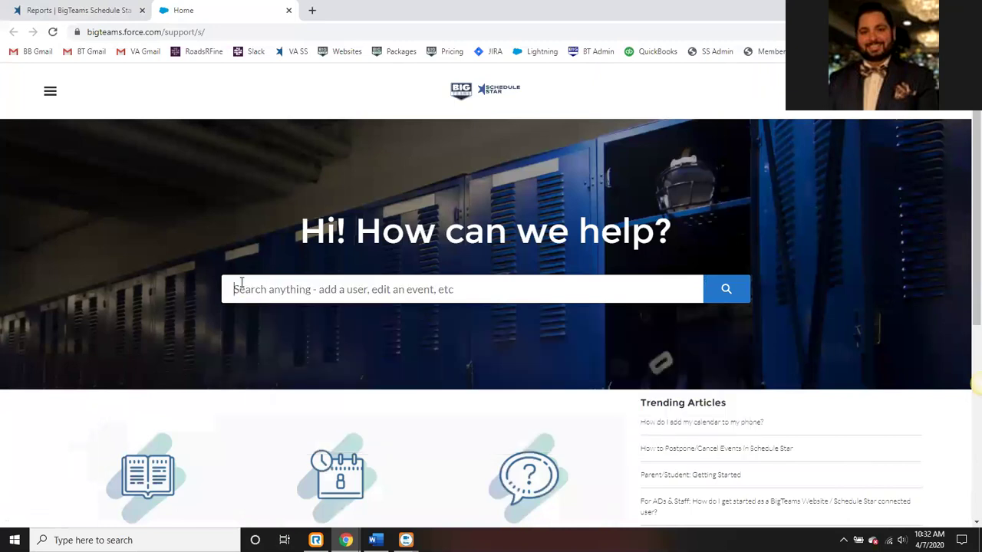